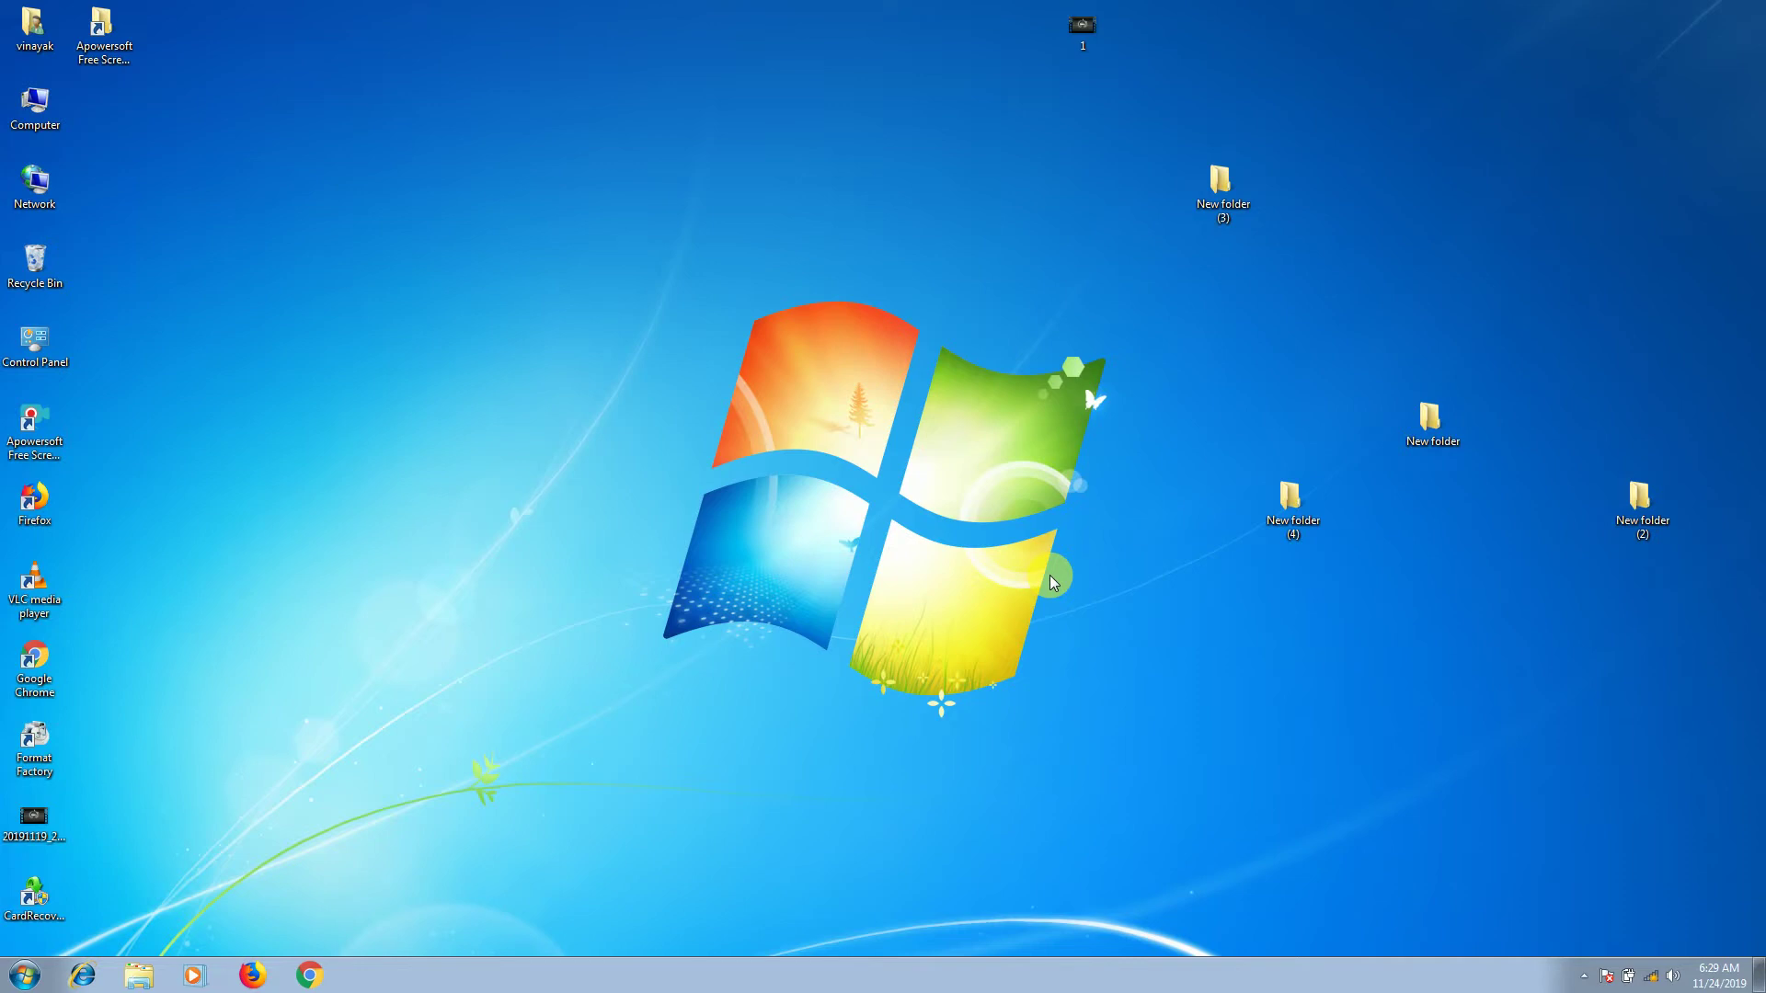
pyautogui.click(45, 909)
pyautogui.doubleClick(45, 909)
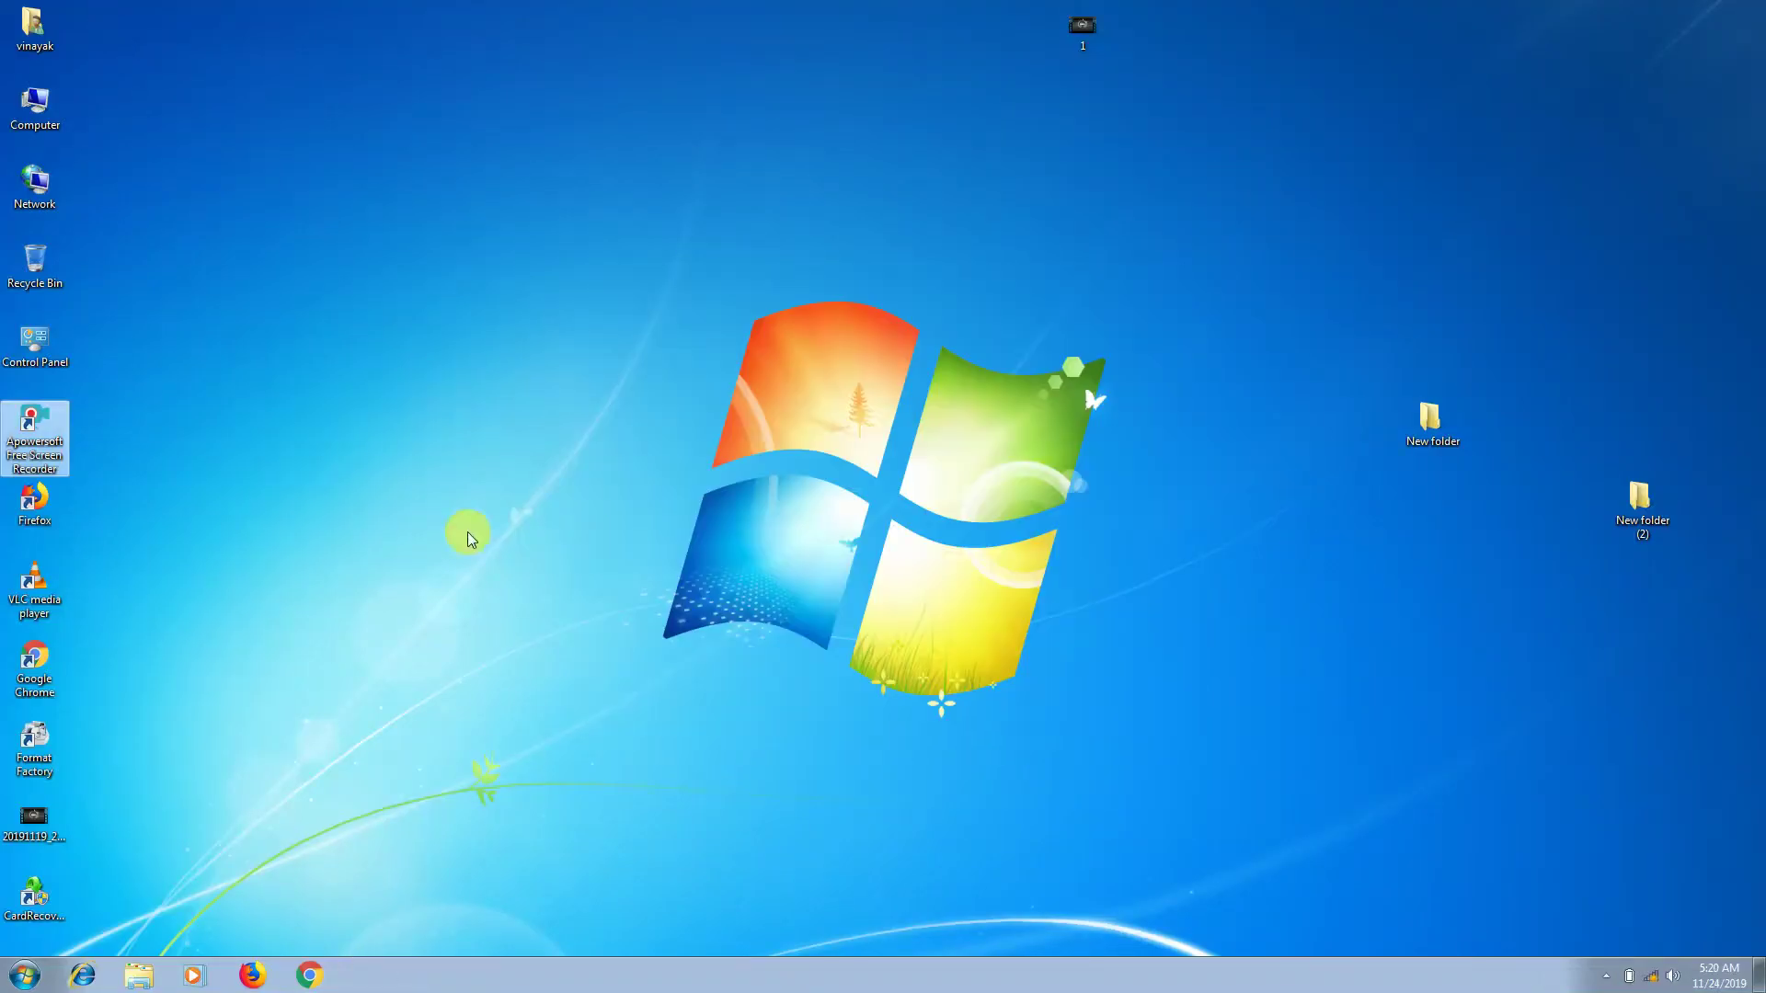
# Step: Open Removable Disk (F:) from Computer, view the photos stored on it, and return to the drive list
pyautogui.doubleClick(33, 115)
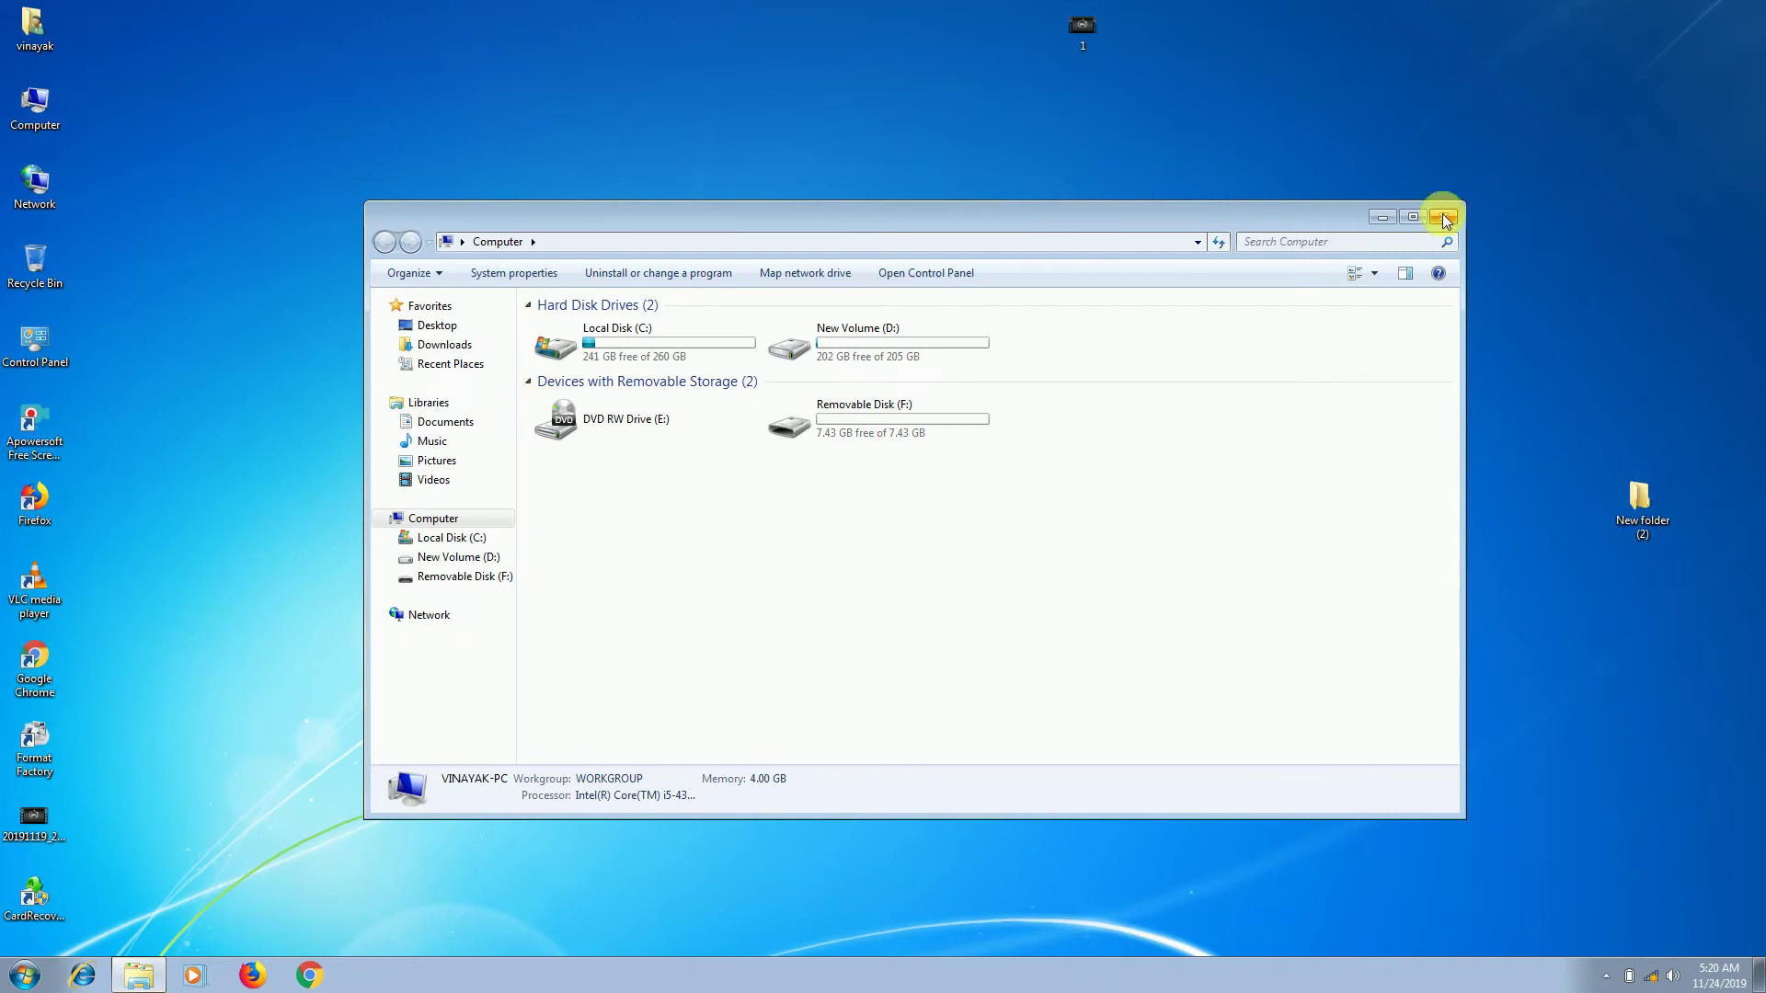
pyautogui.click(1413, 216)
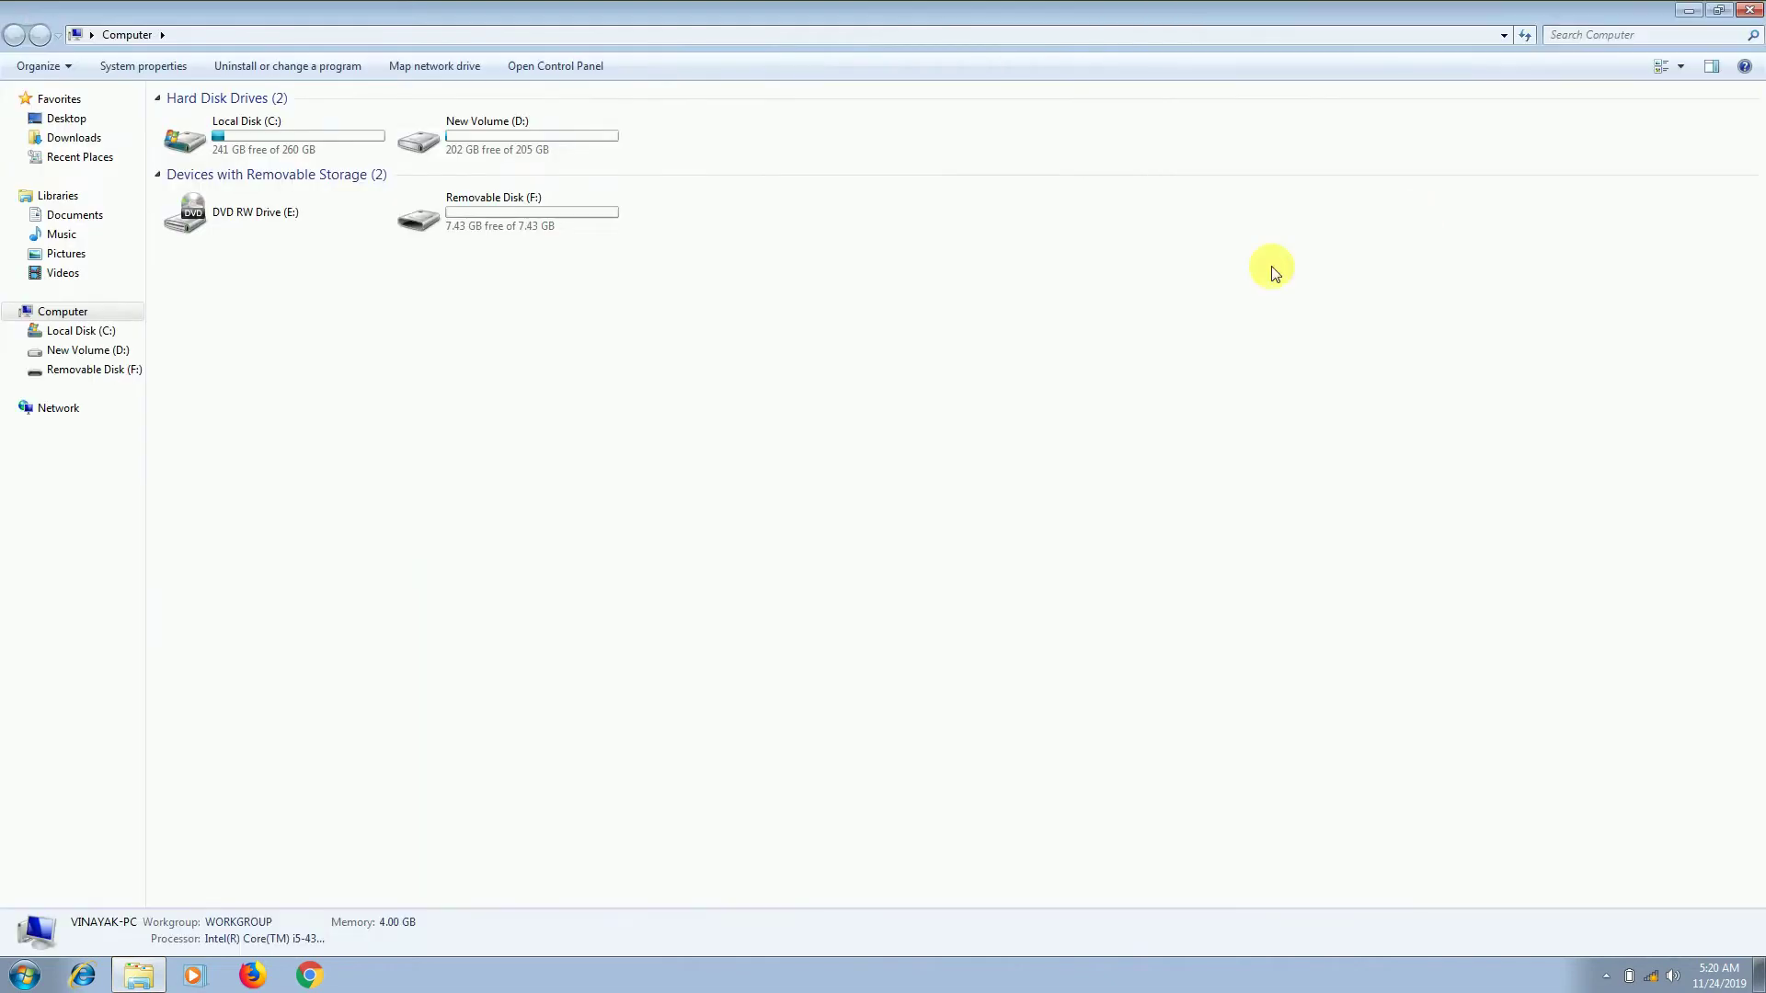
pyautogui.doubleClick(465, 202)
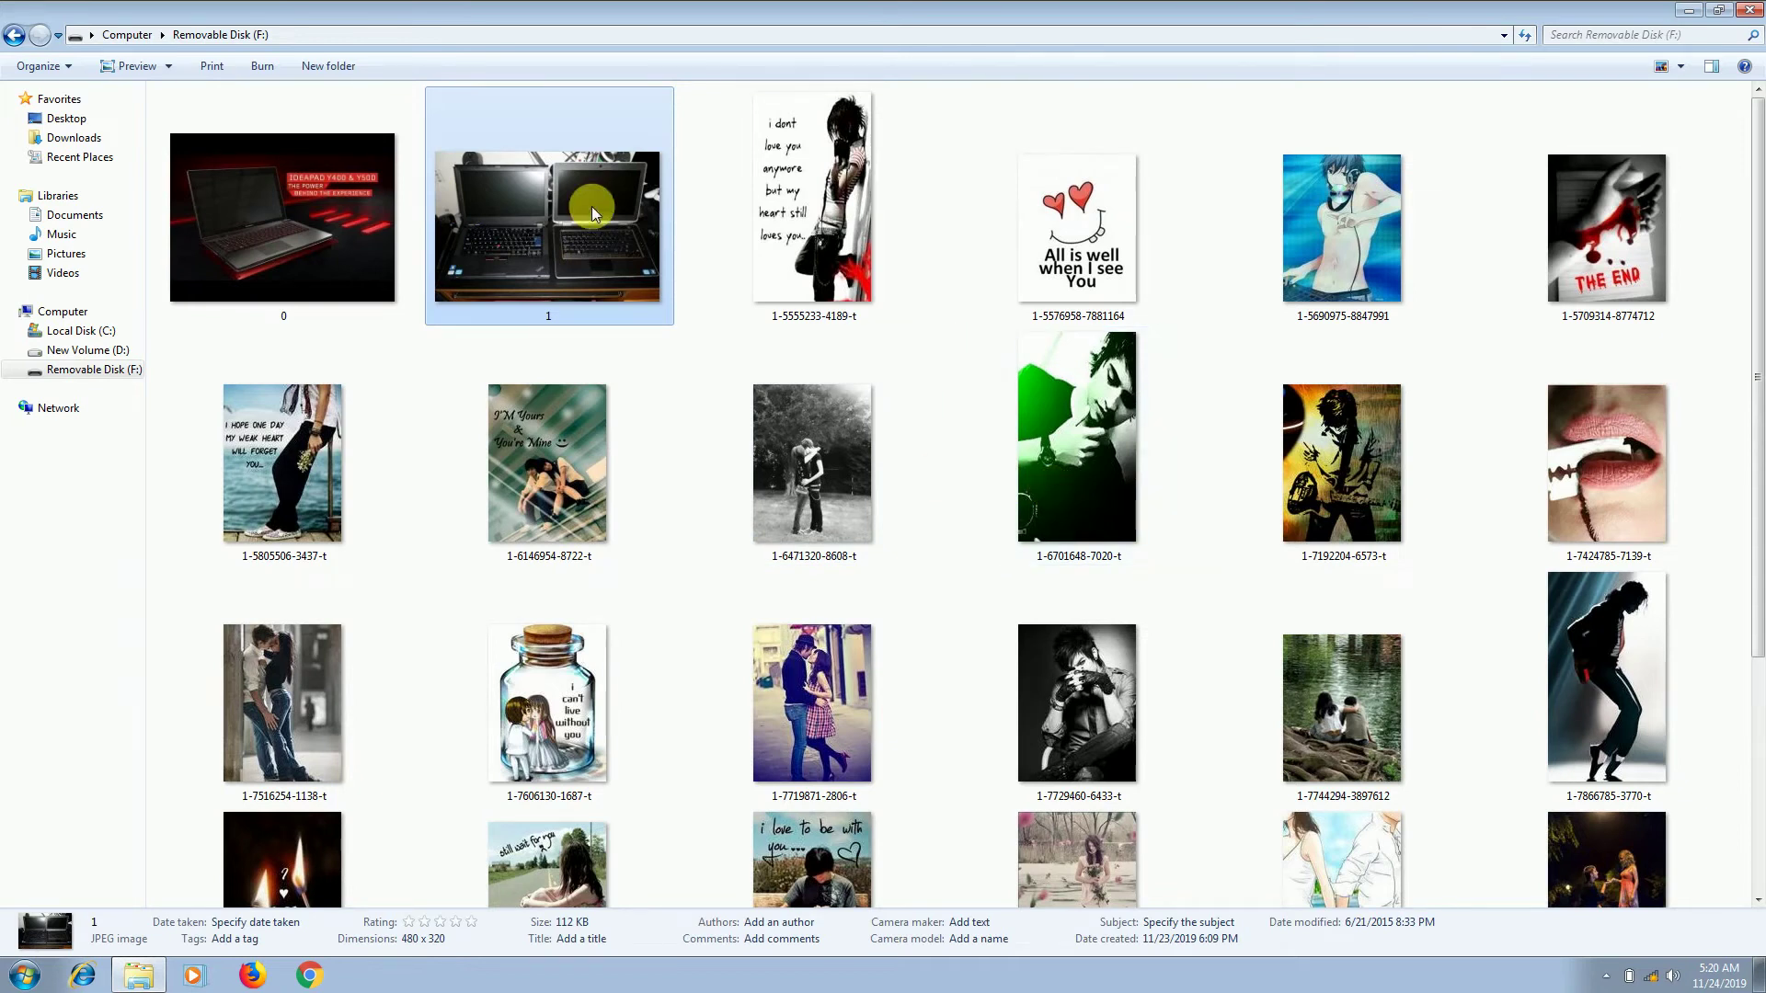
pyautogui.click(13, 35)
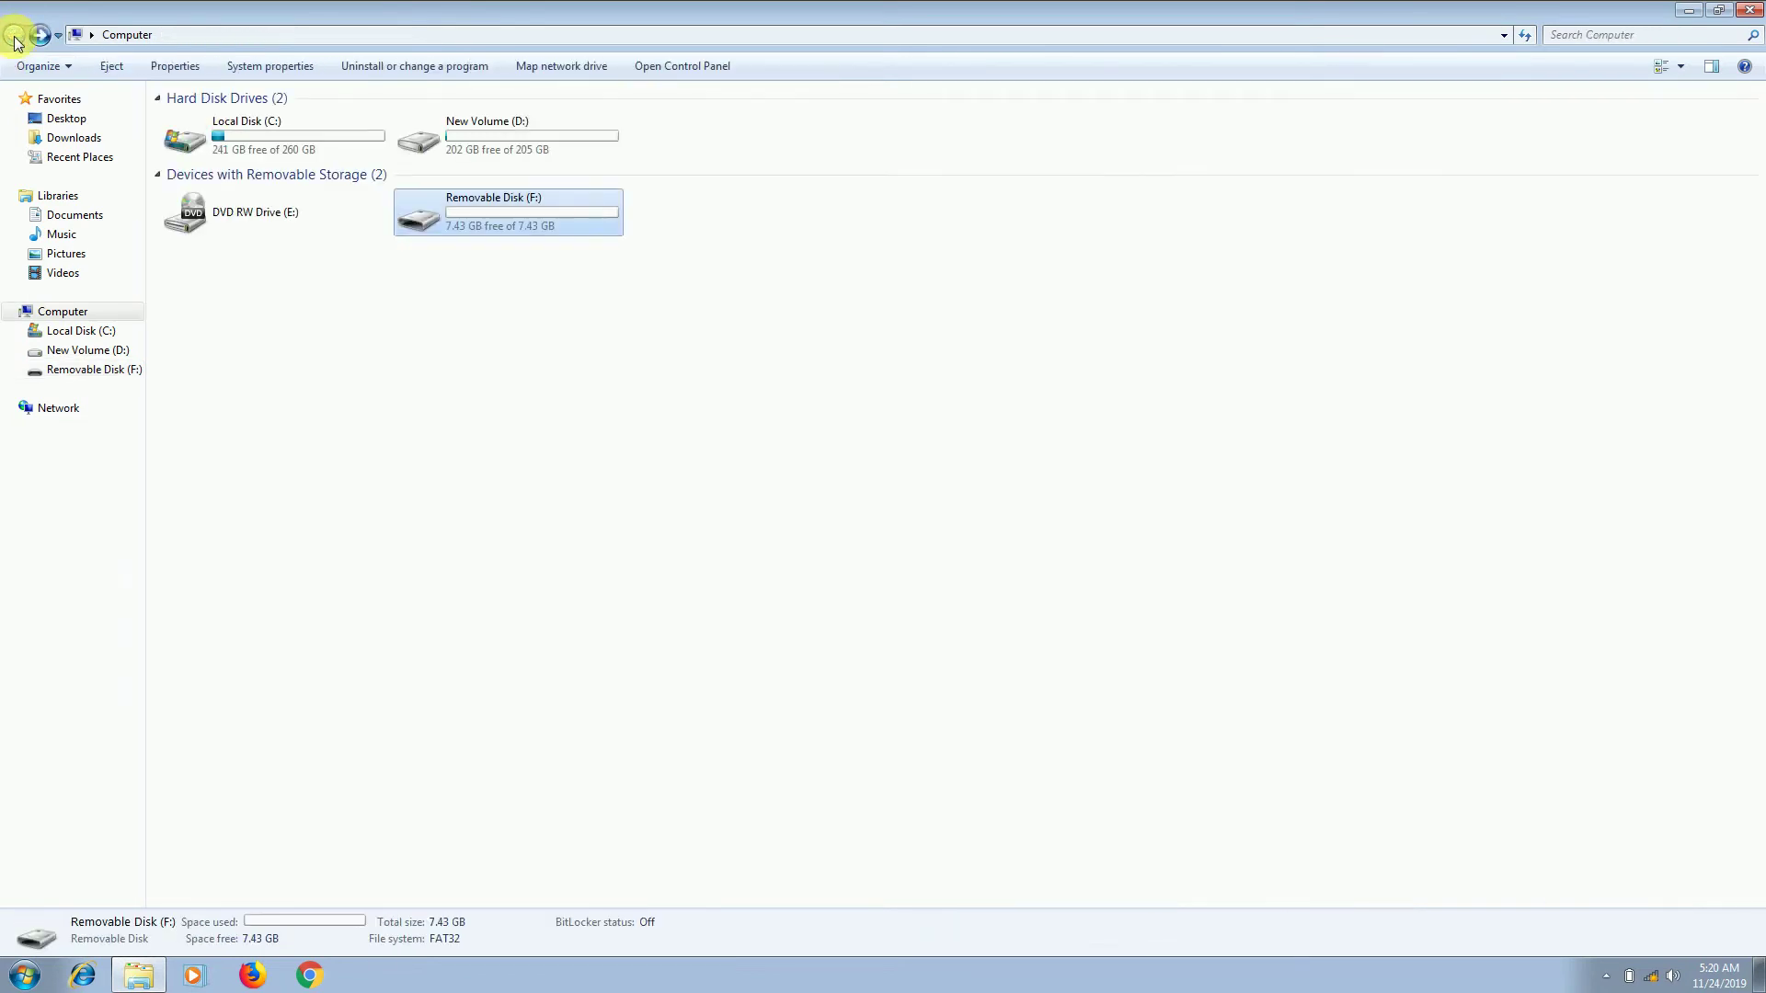
# Step: Quick-format Removable Disk (F:) as FAT32 with a 4096-byte allocation unit size, and check the drive's contents
pyautogui.rightClick(439, 216)
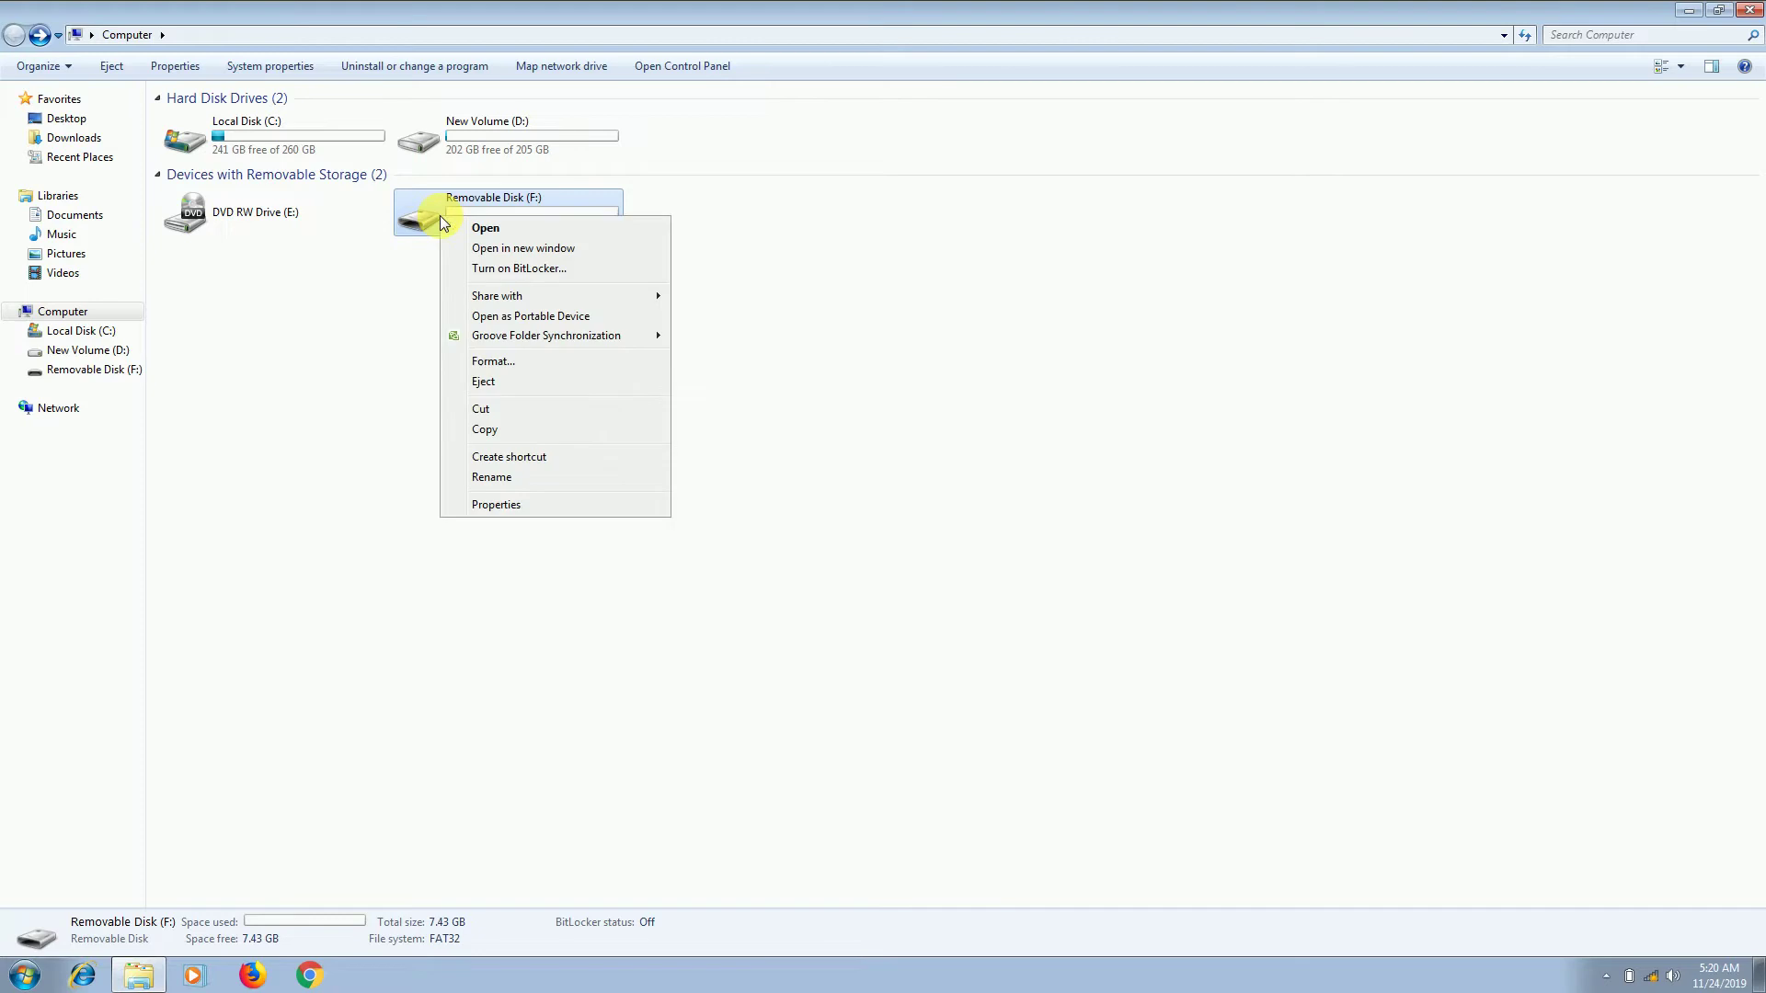
pyautogui.click(467, 362)
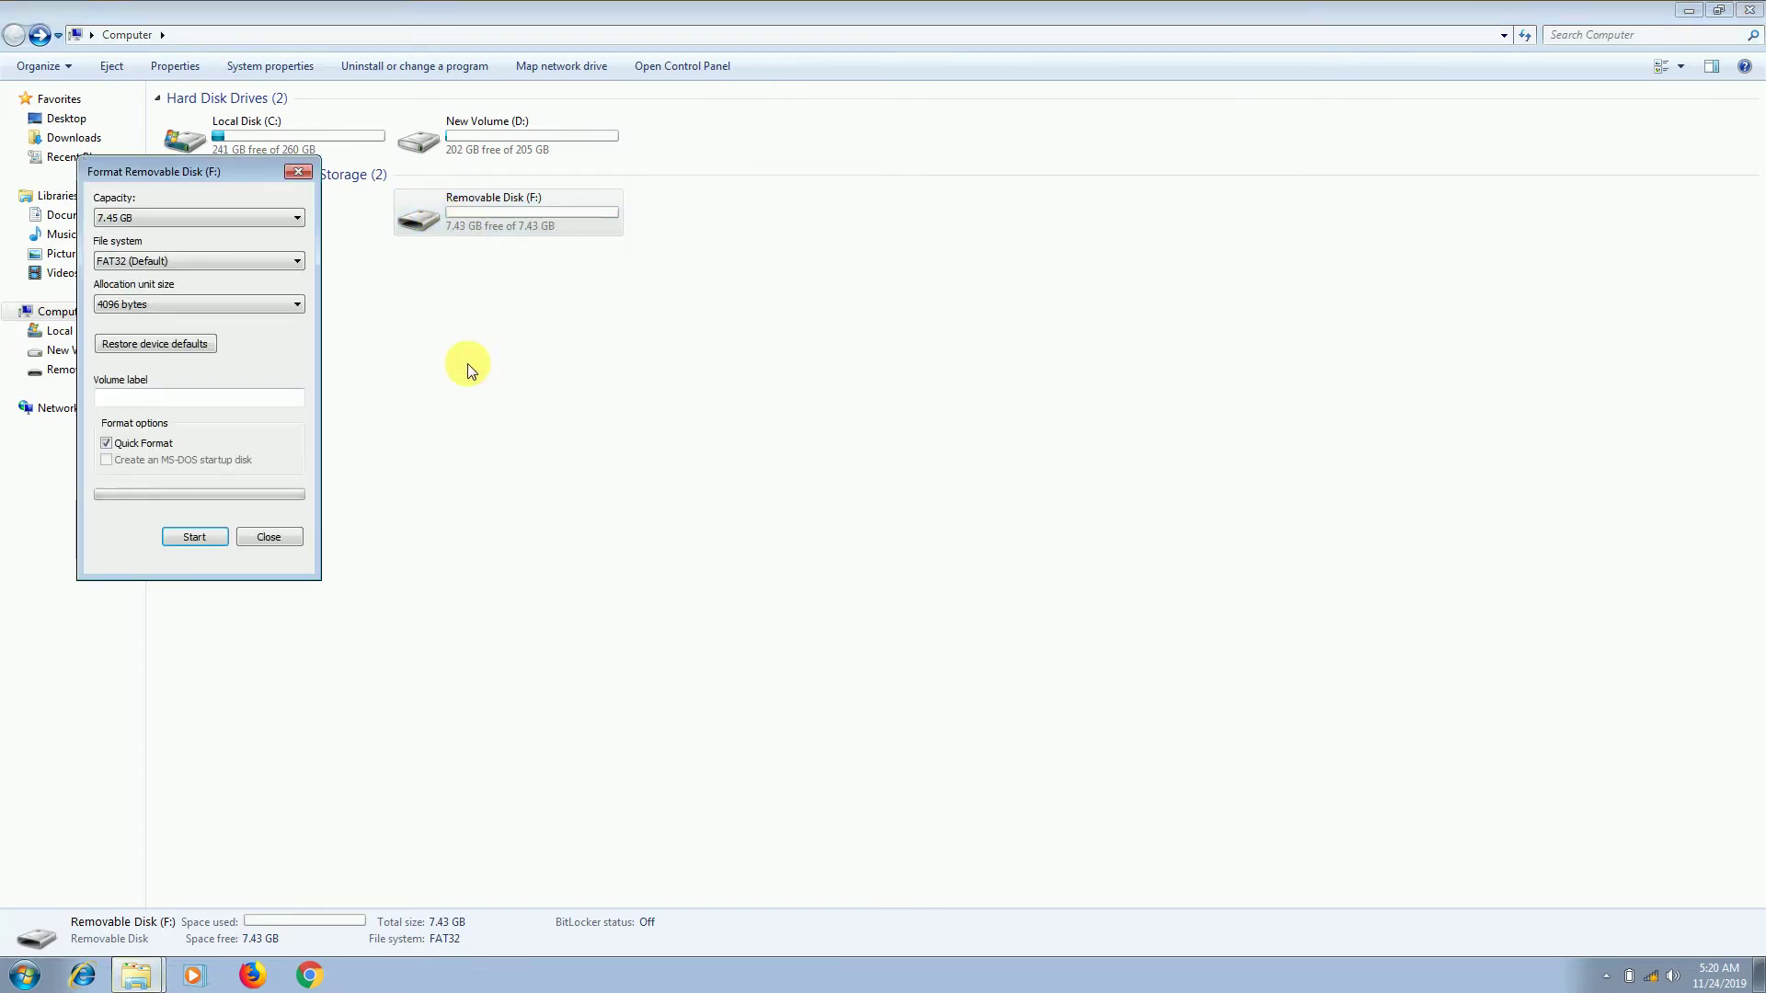
pyautogui.click(196, 538)
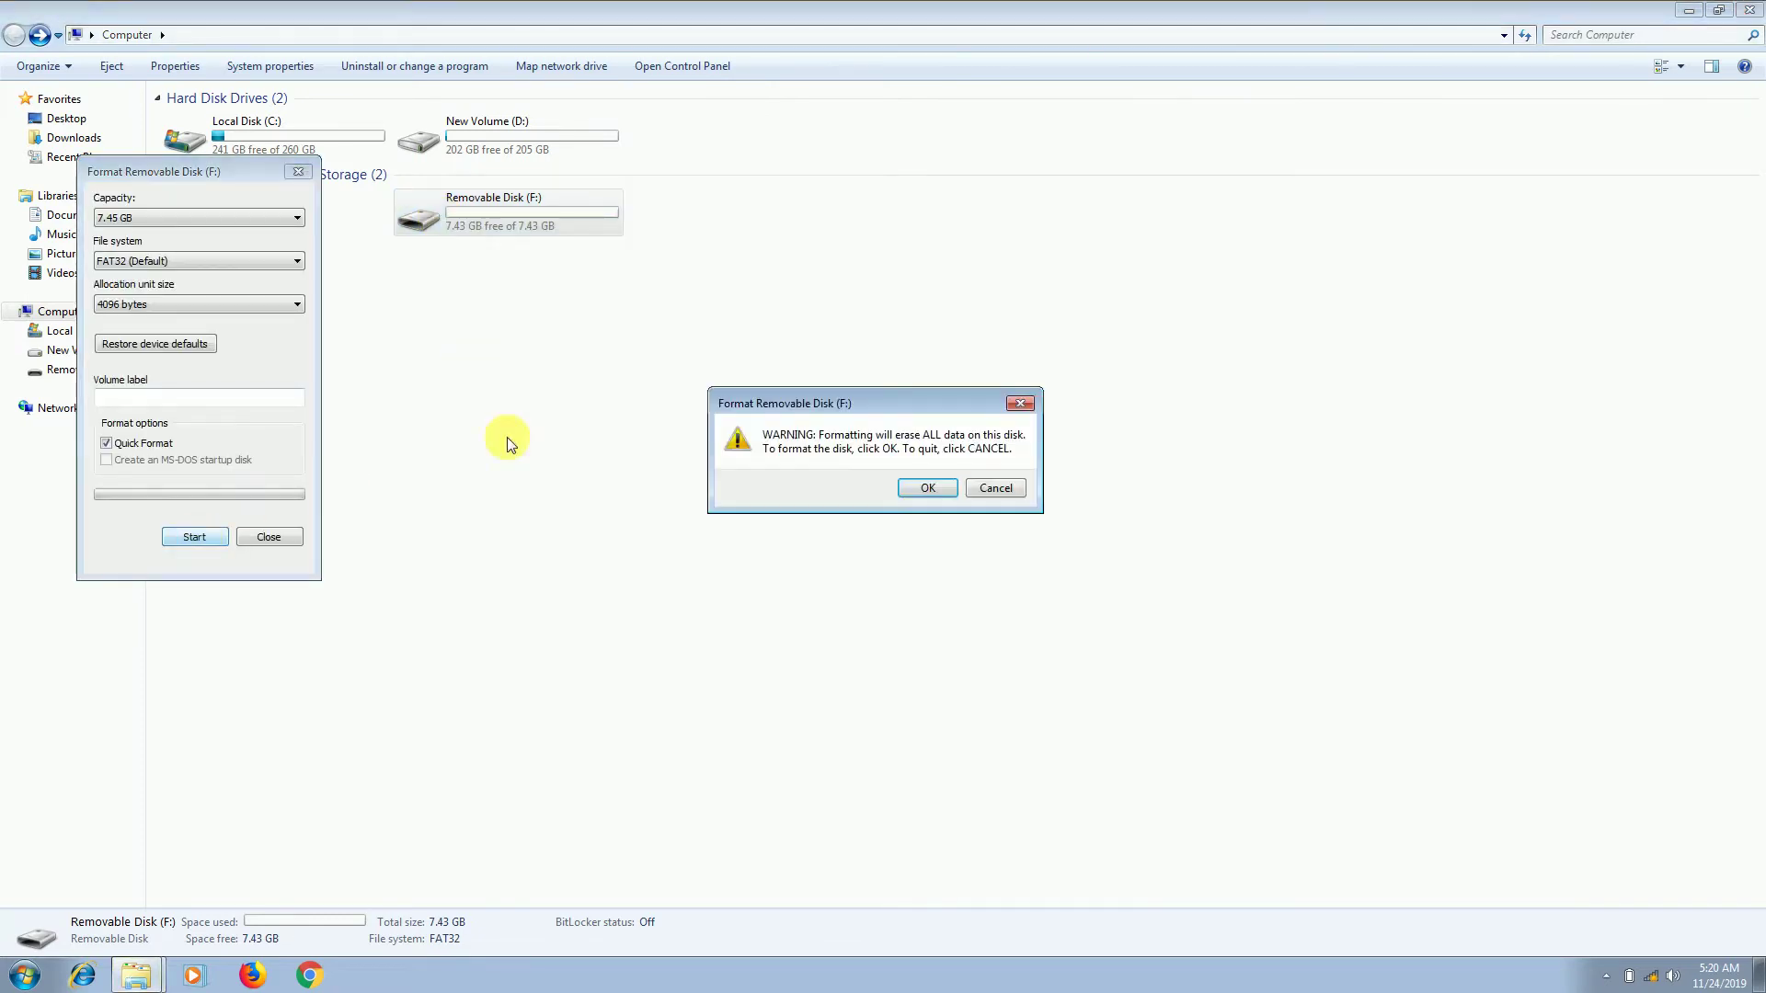
pyautogui.click(929, 488)
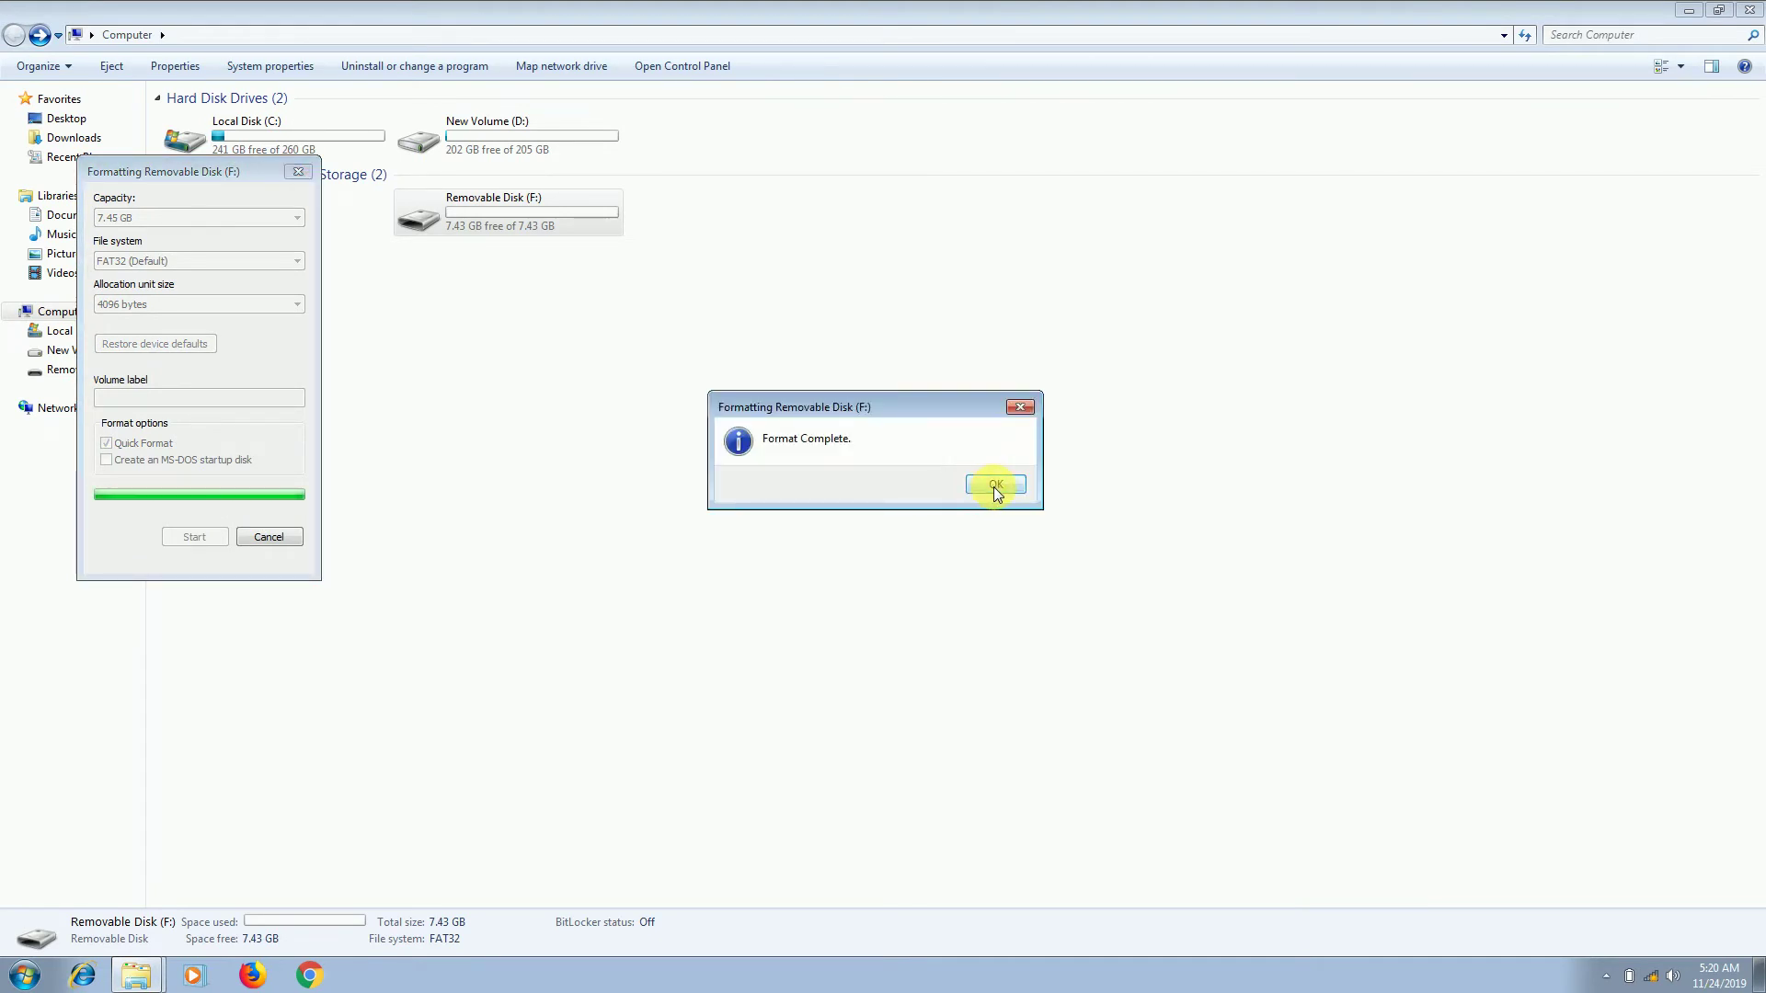
pyautogui.click(994, 487)
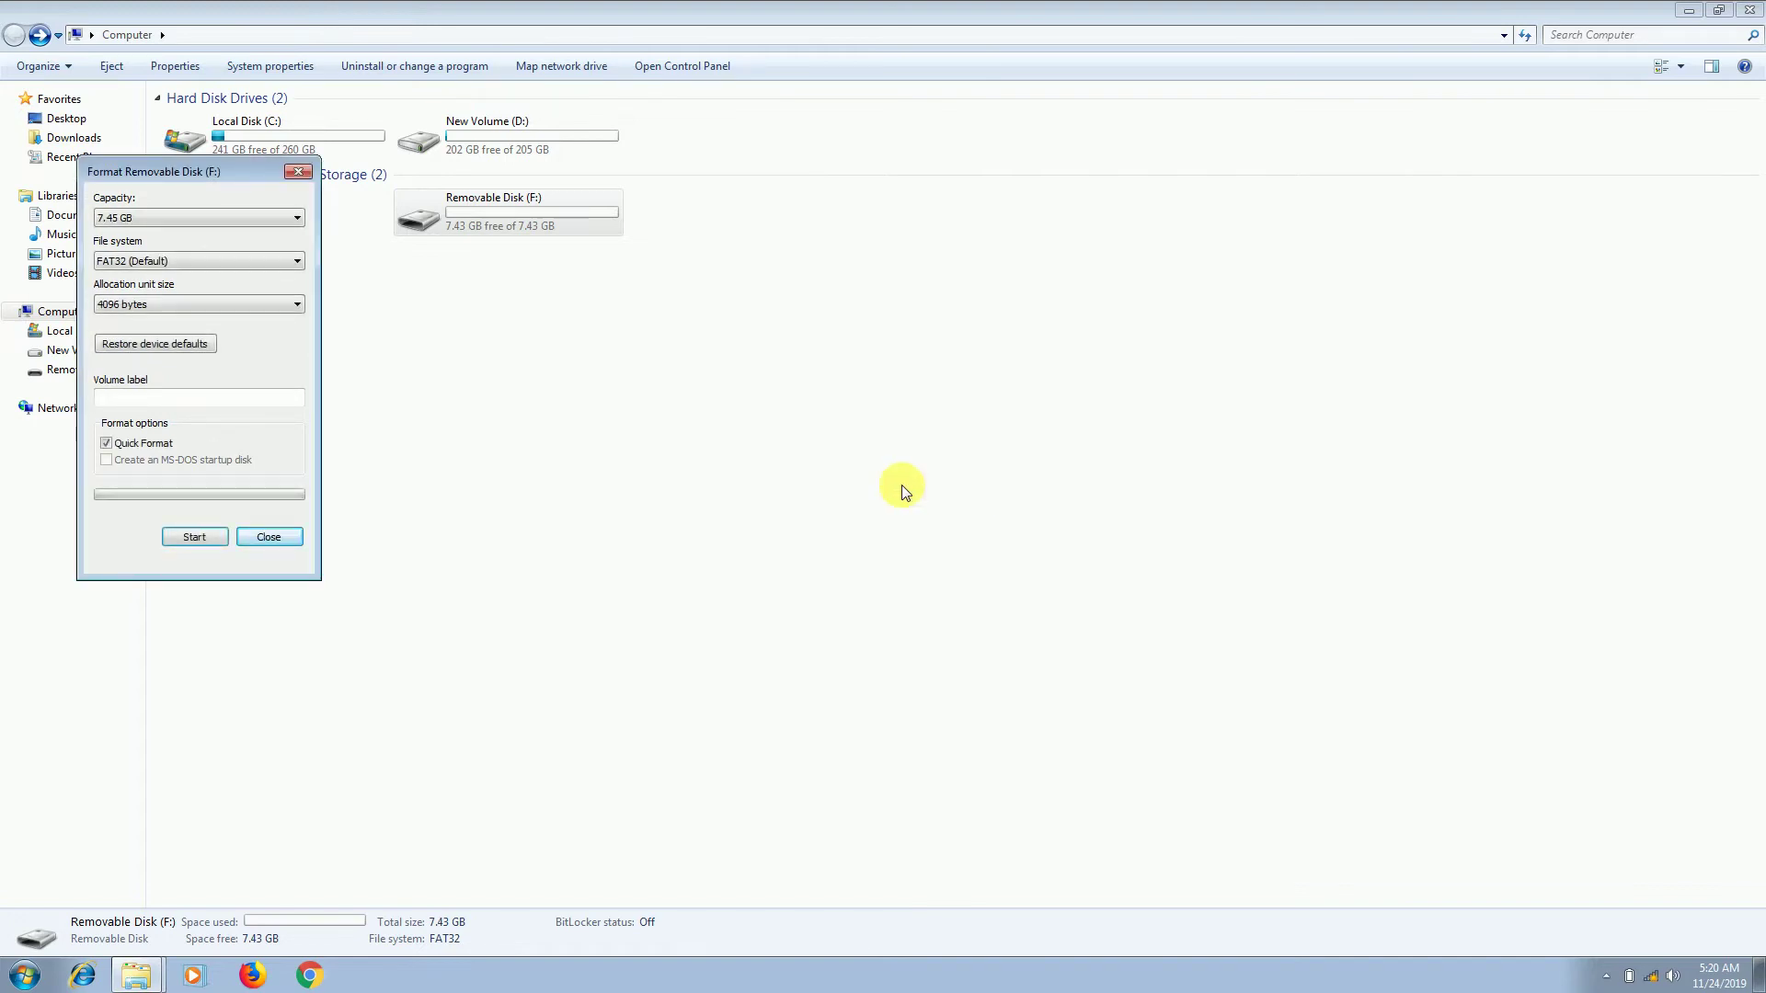
pyautogui.click(264, 538)
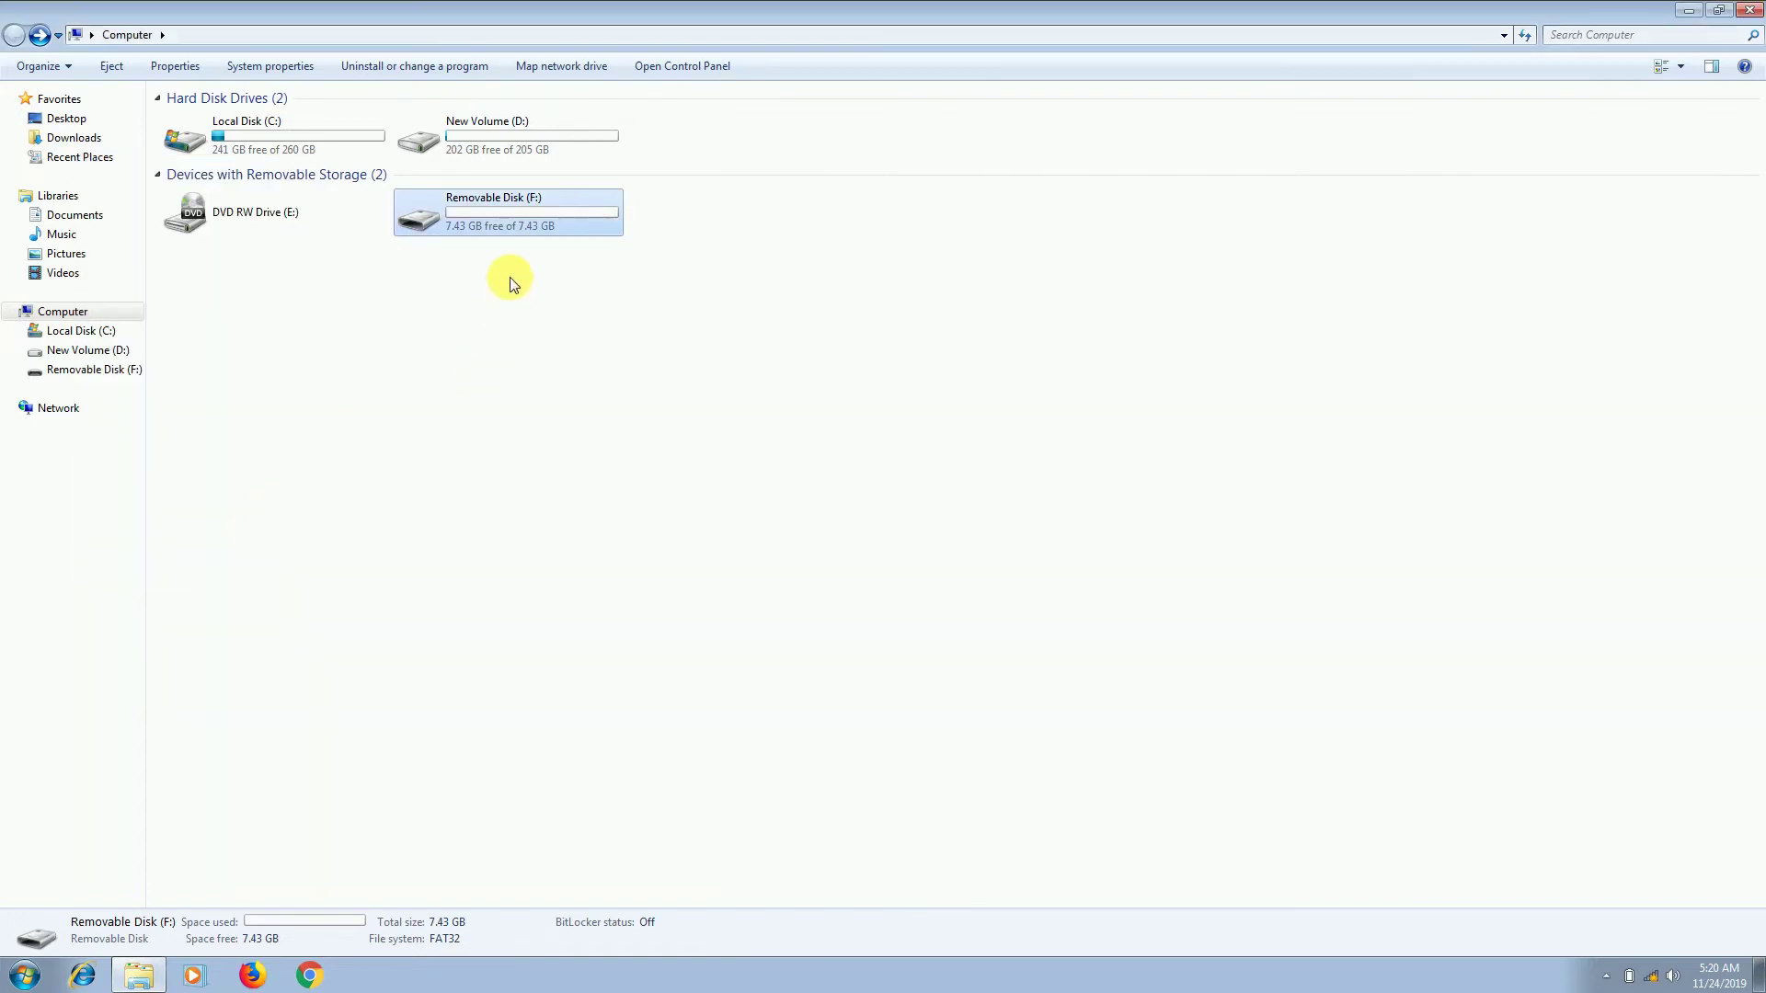
pyautogui.doubleClick(497, 216)
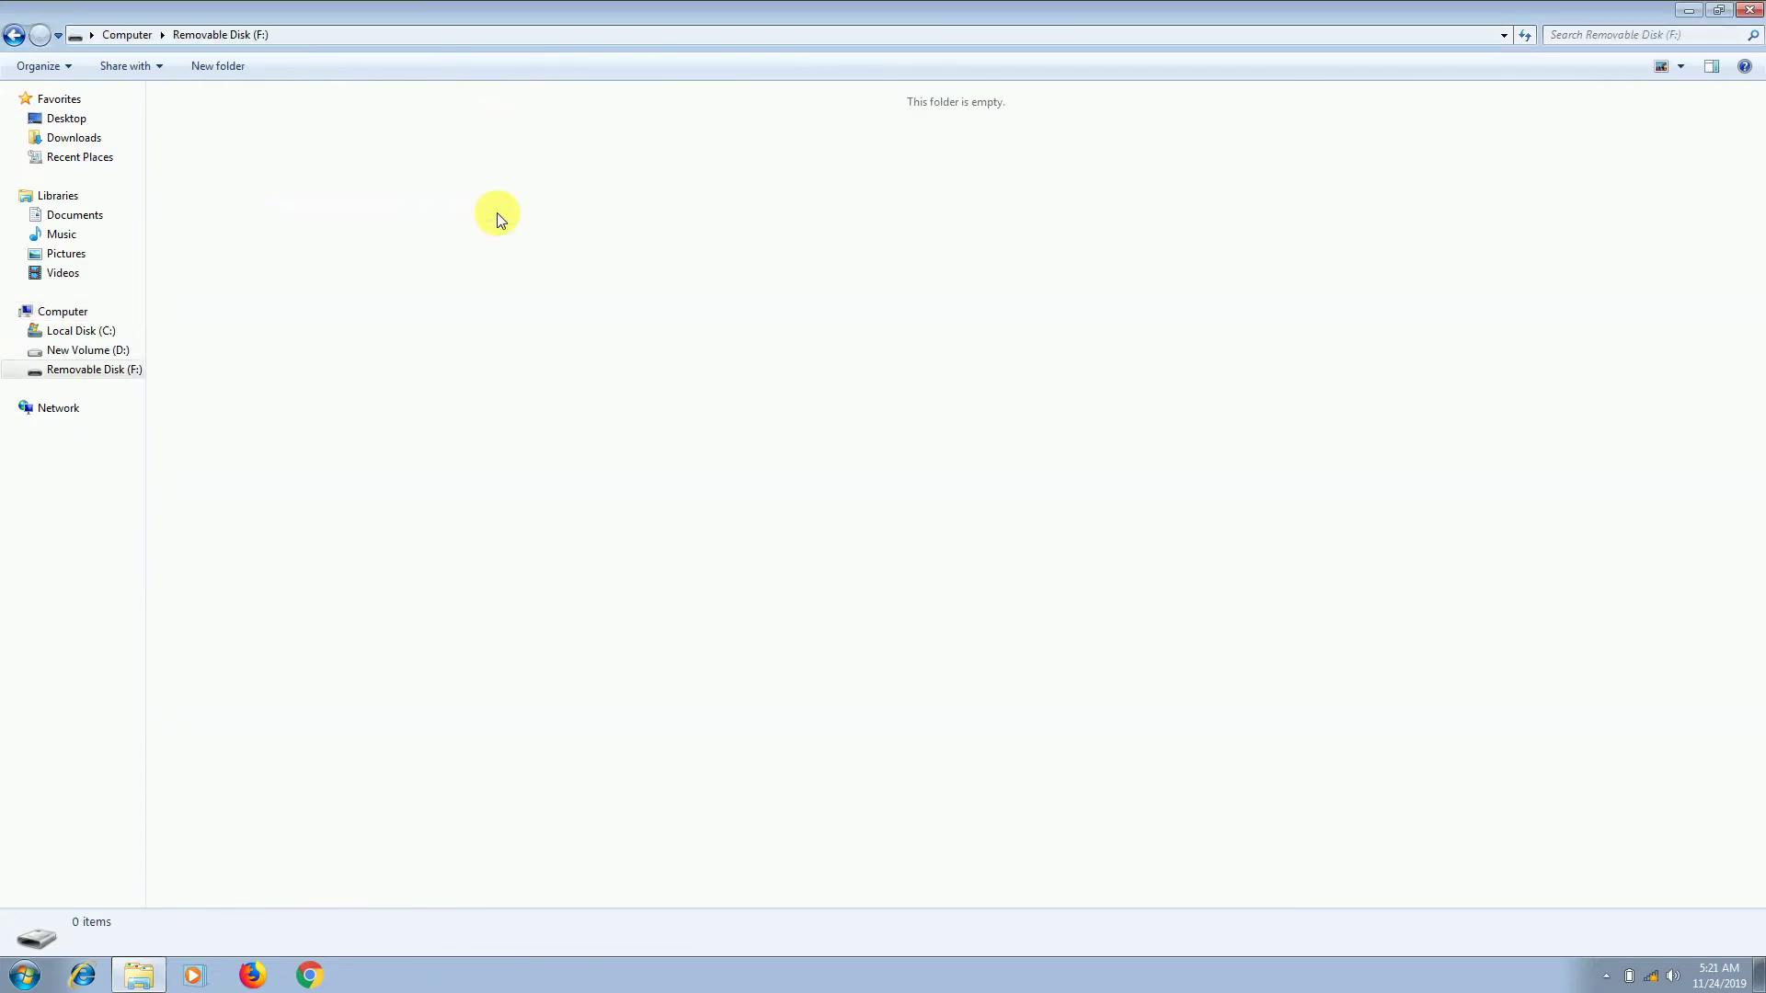
pyautogui.click(1753, 10)
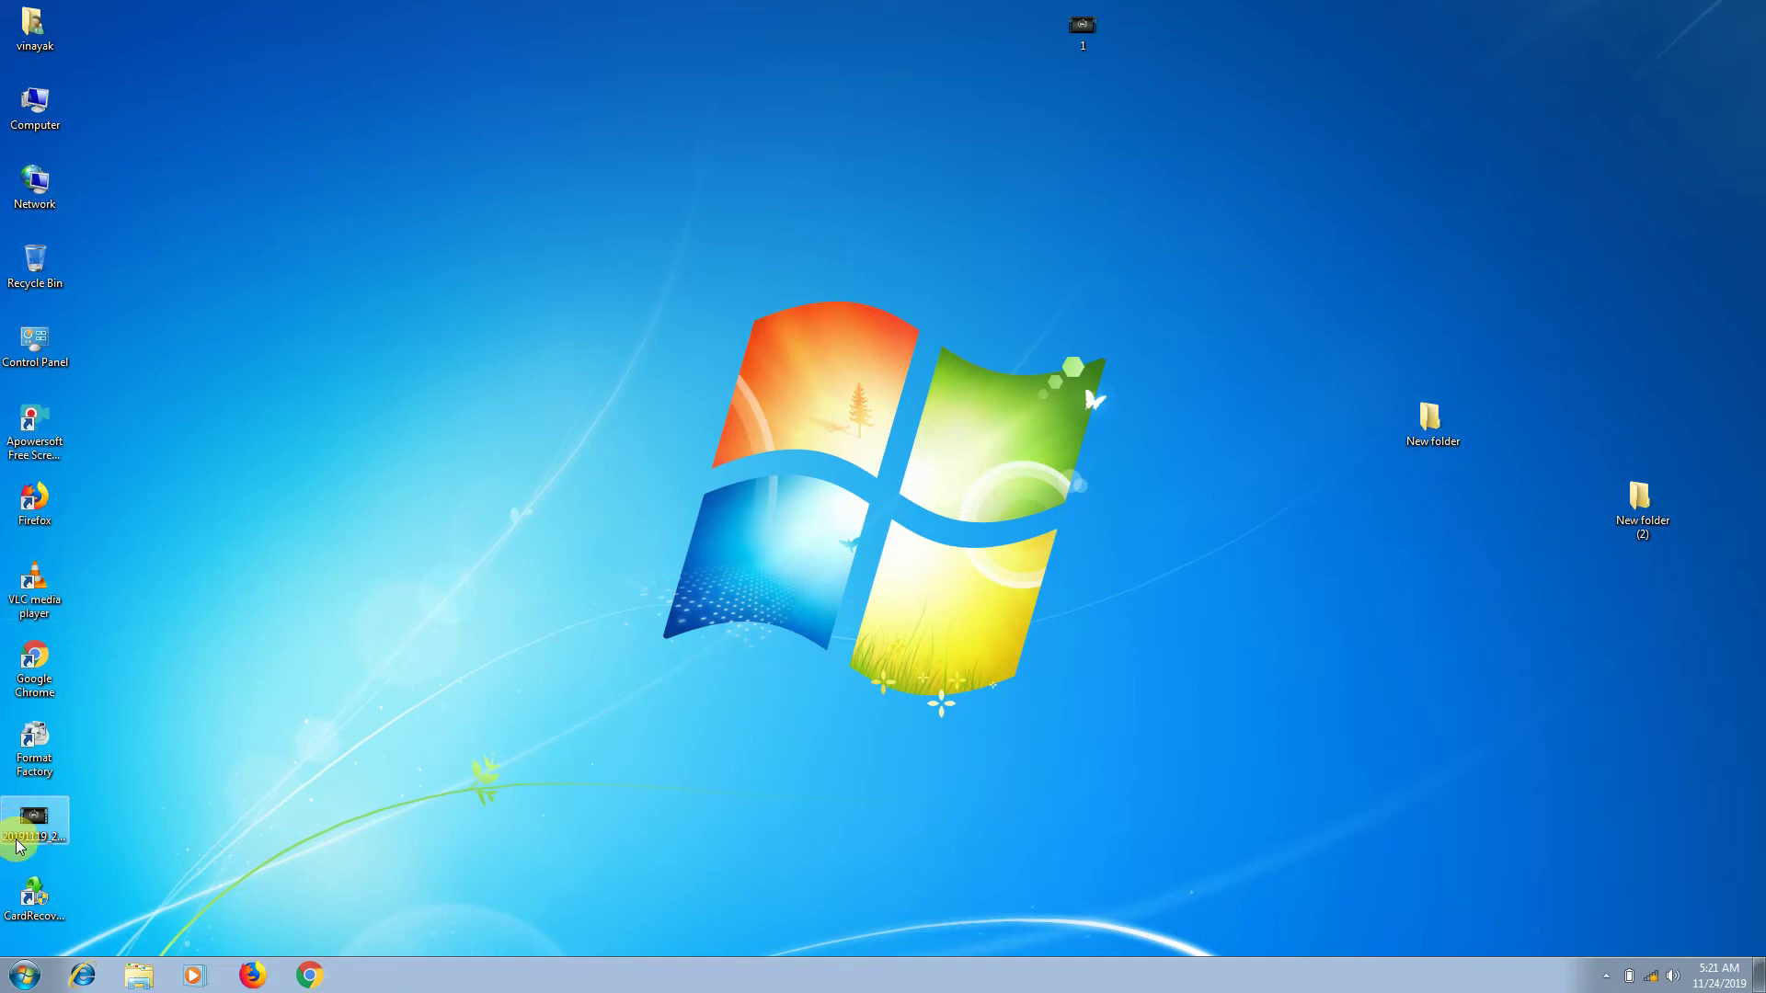
# Step: Launch CardRecovery and set F: as the drive to scan, checking the memory card's drive letter in Computer
pyautogui.click(32, 900)
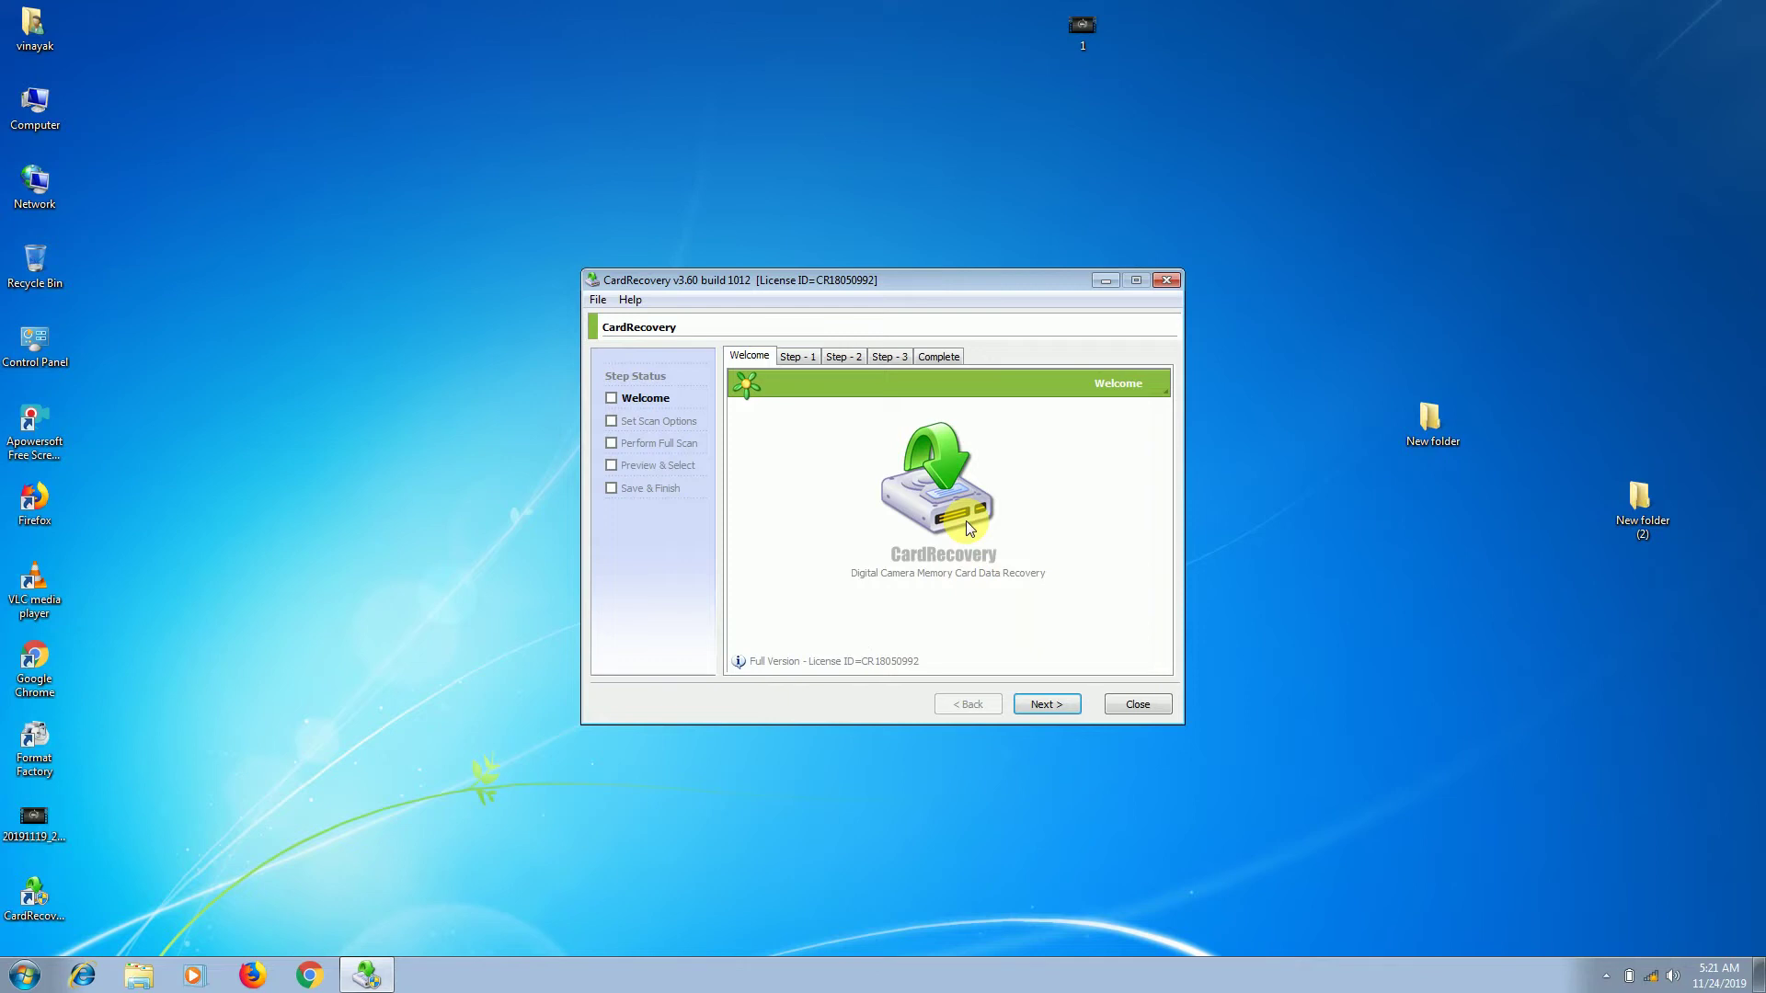
pyautogui.click(1046, 704)
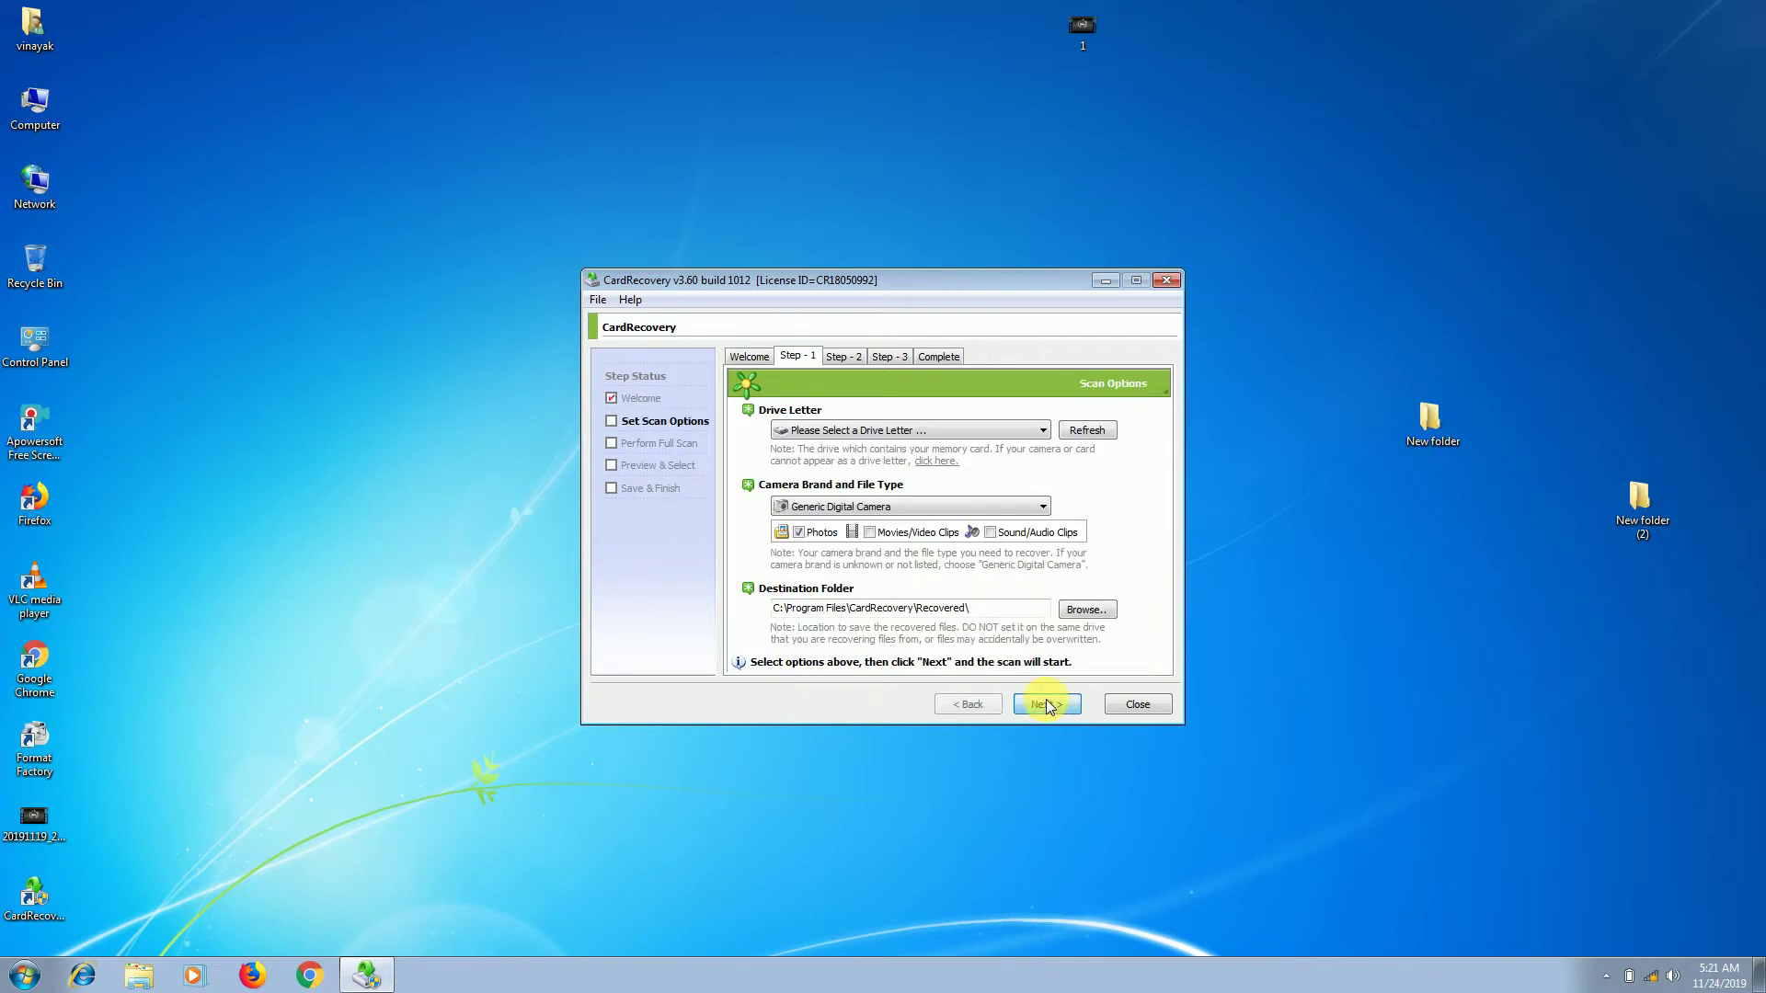
pyautogui.click(920, 431)
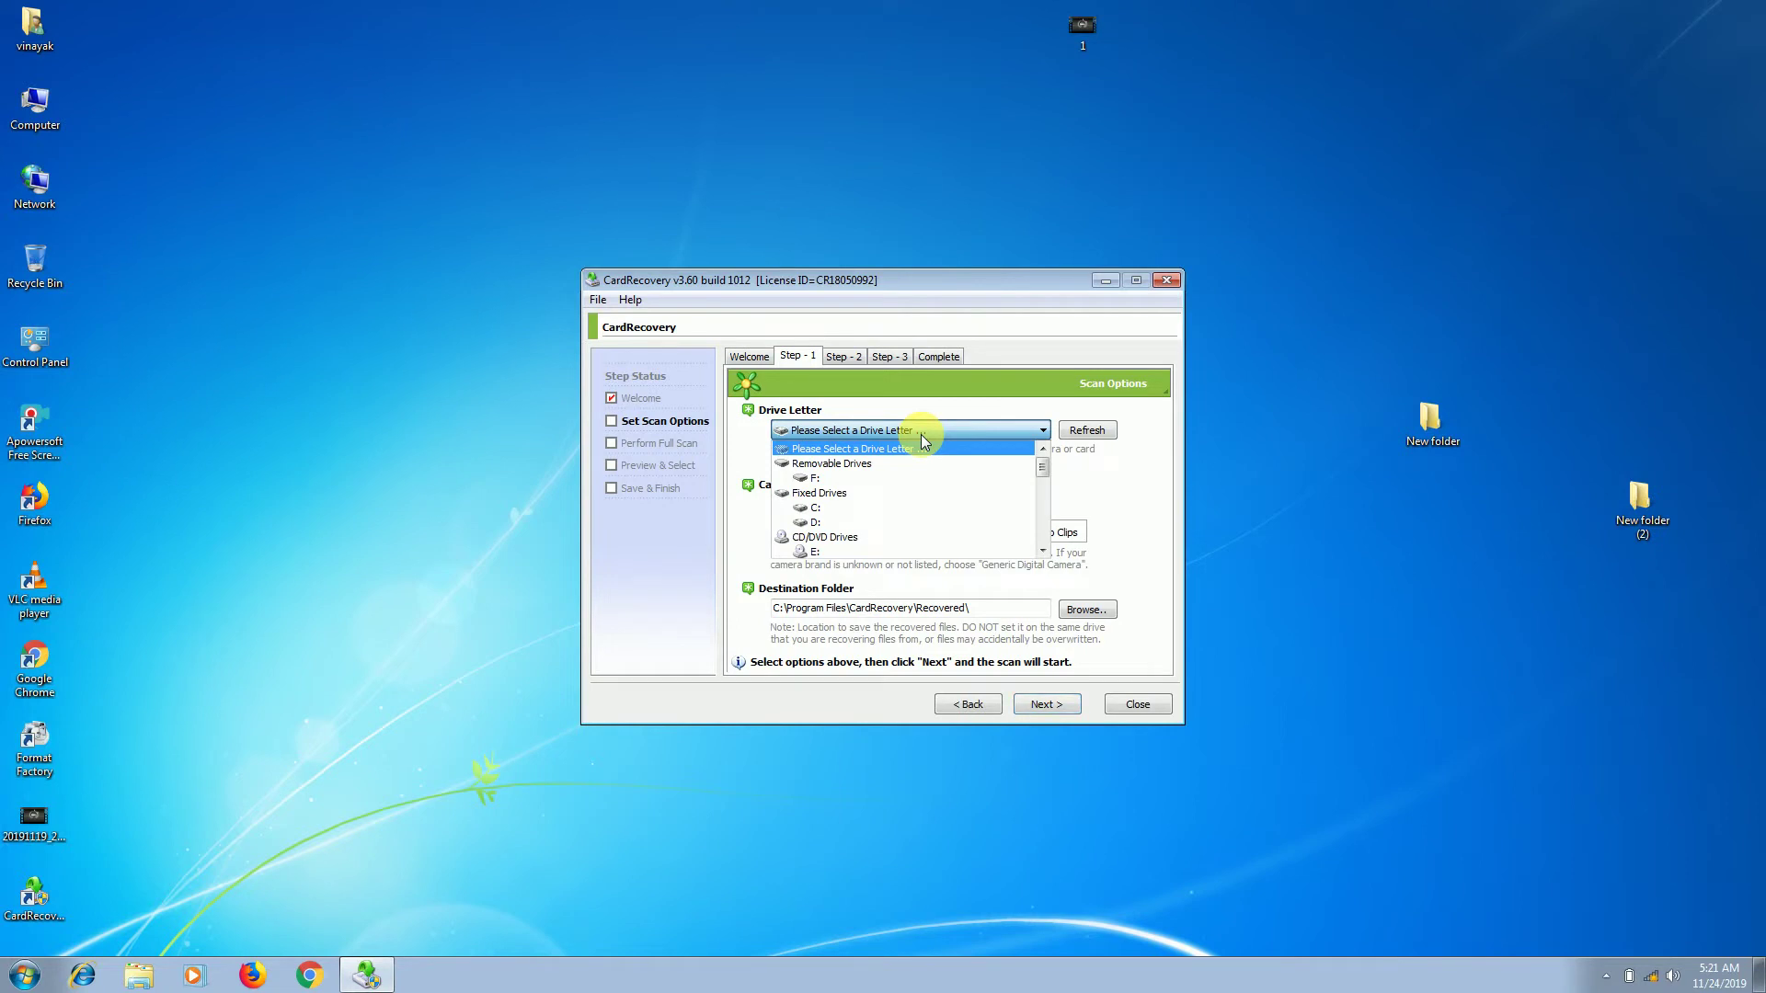
pyautogui.click(833, 477)
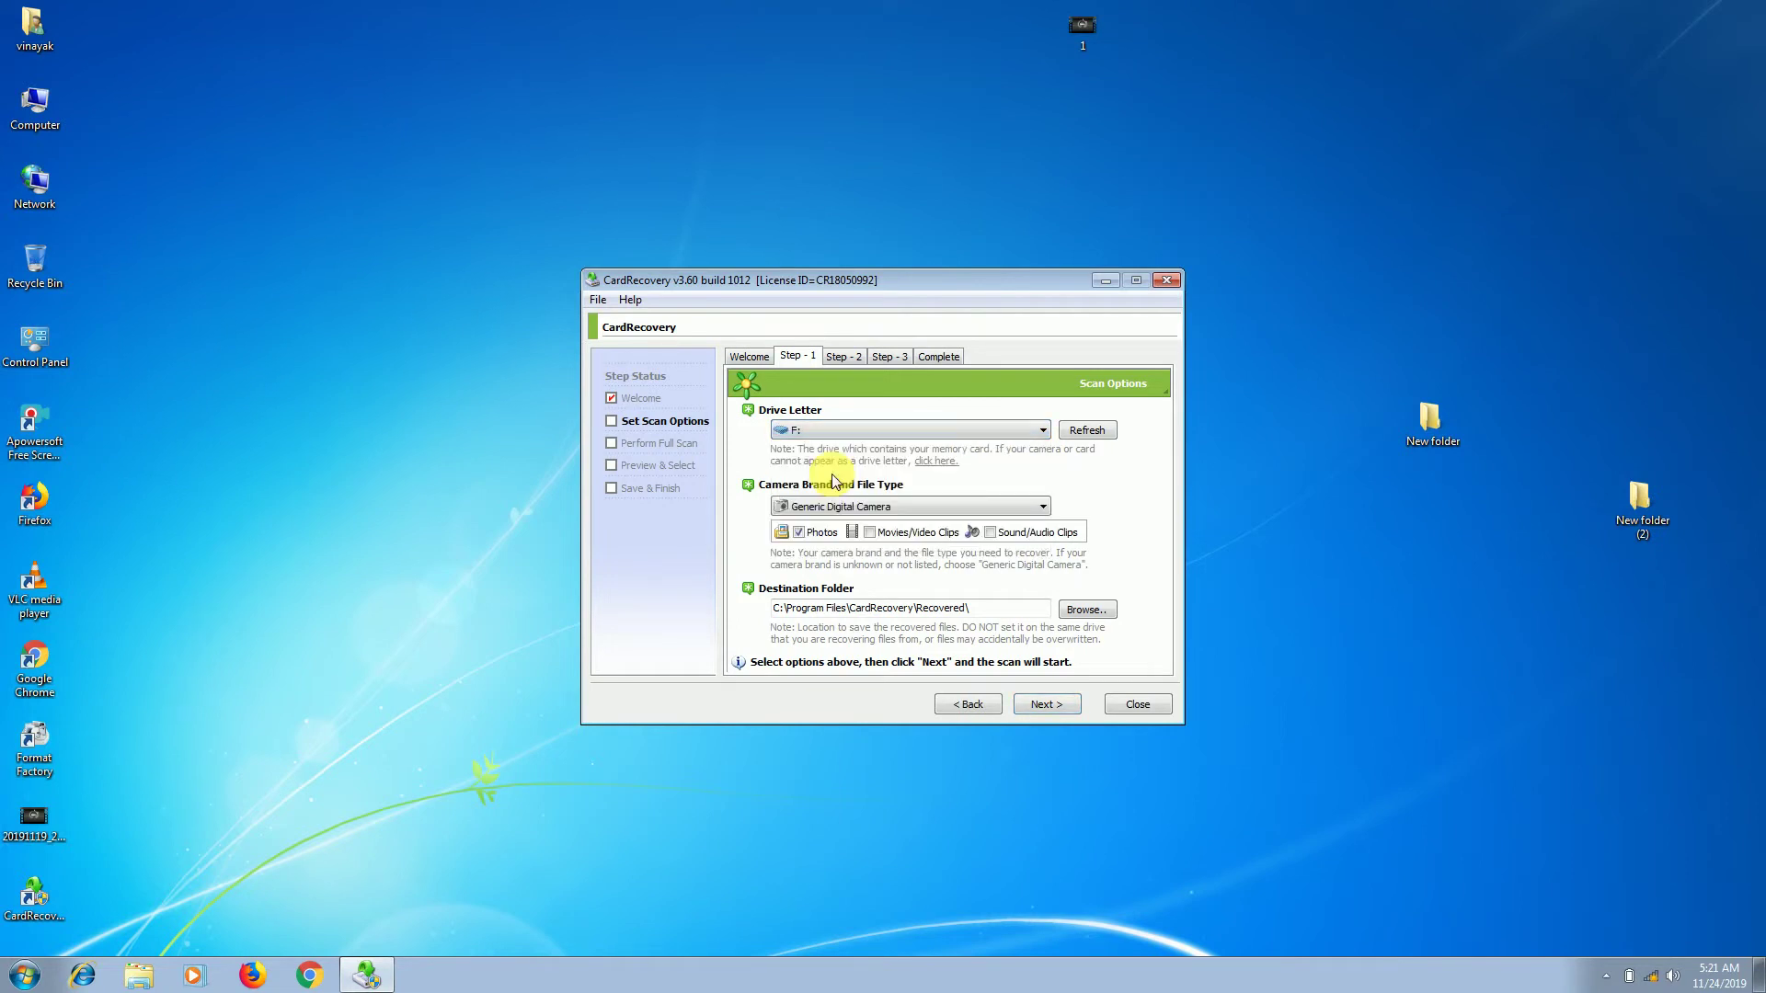
pyautogui.doubleClick(27, 115)
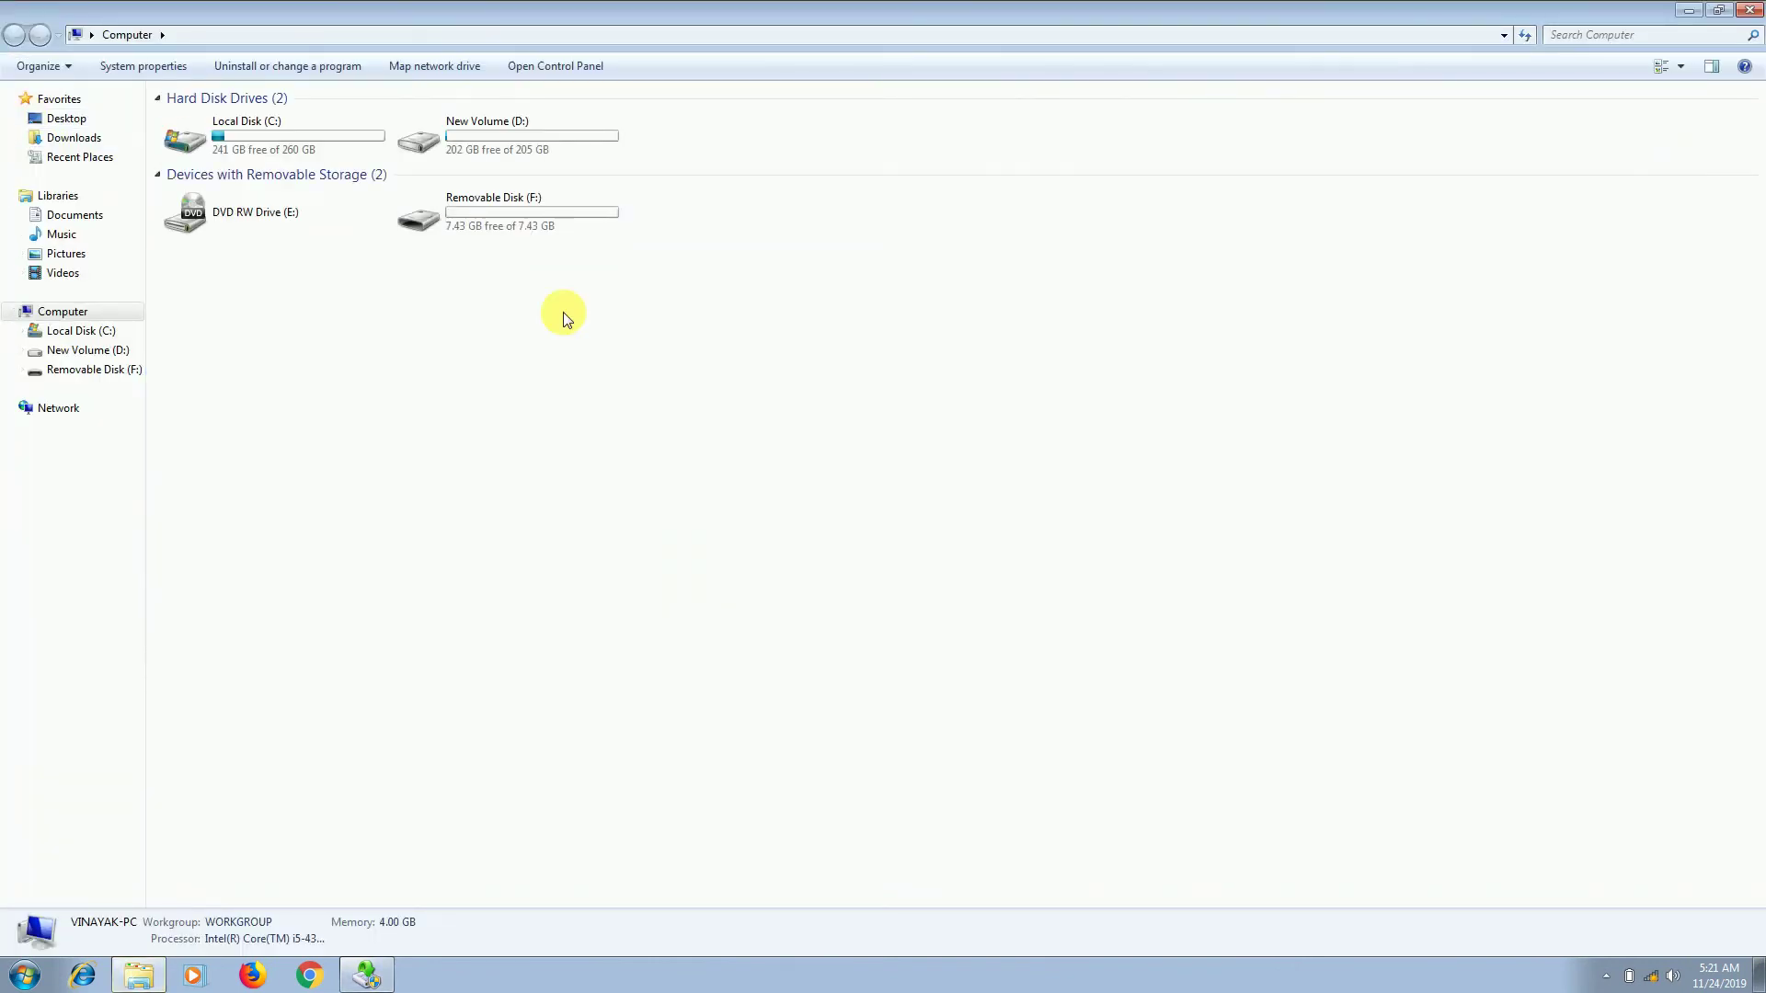
pyautogui.click(1752, 11)
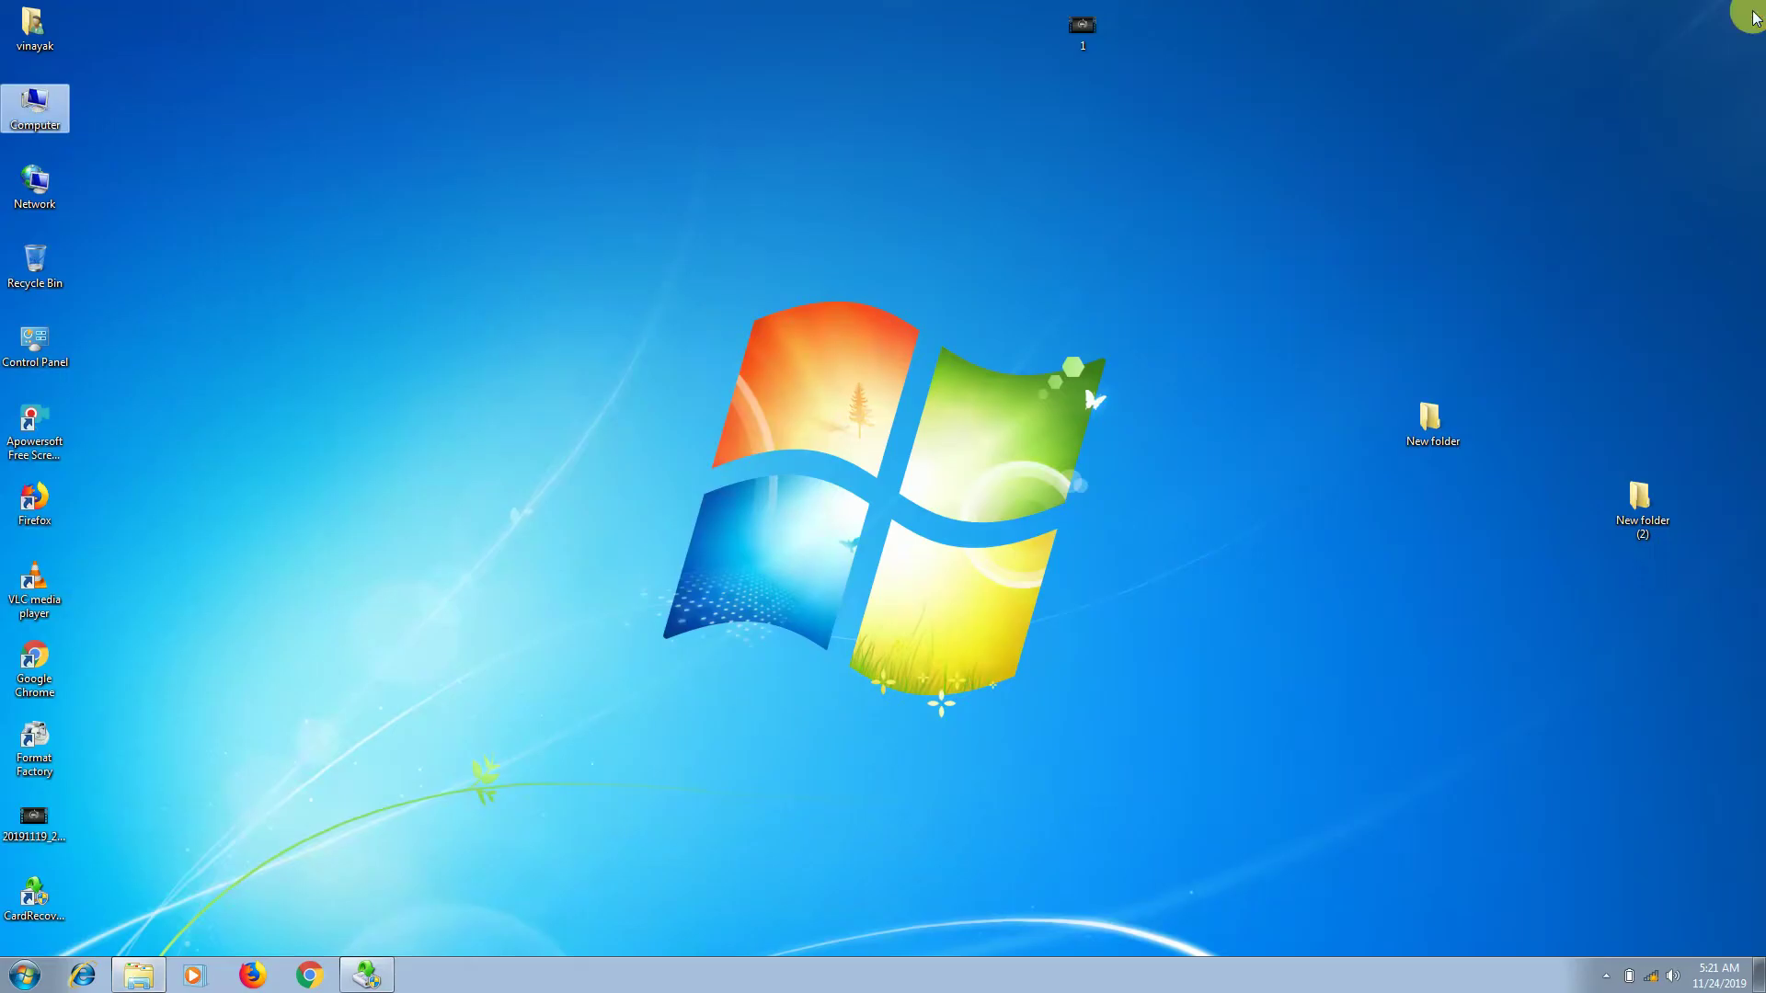
pyautogui.click(364, 974)
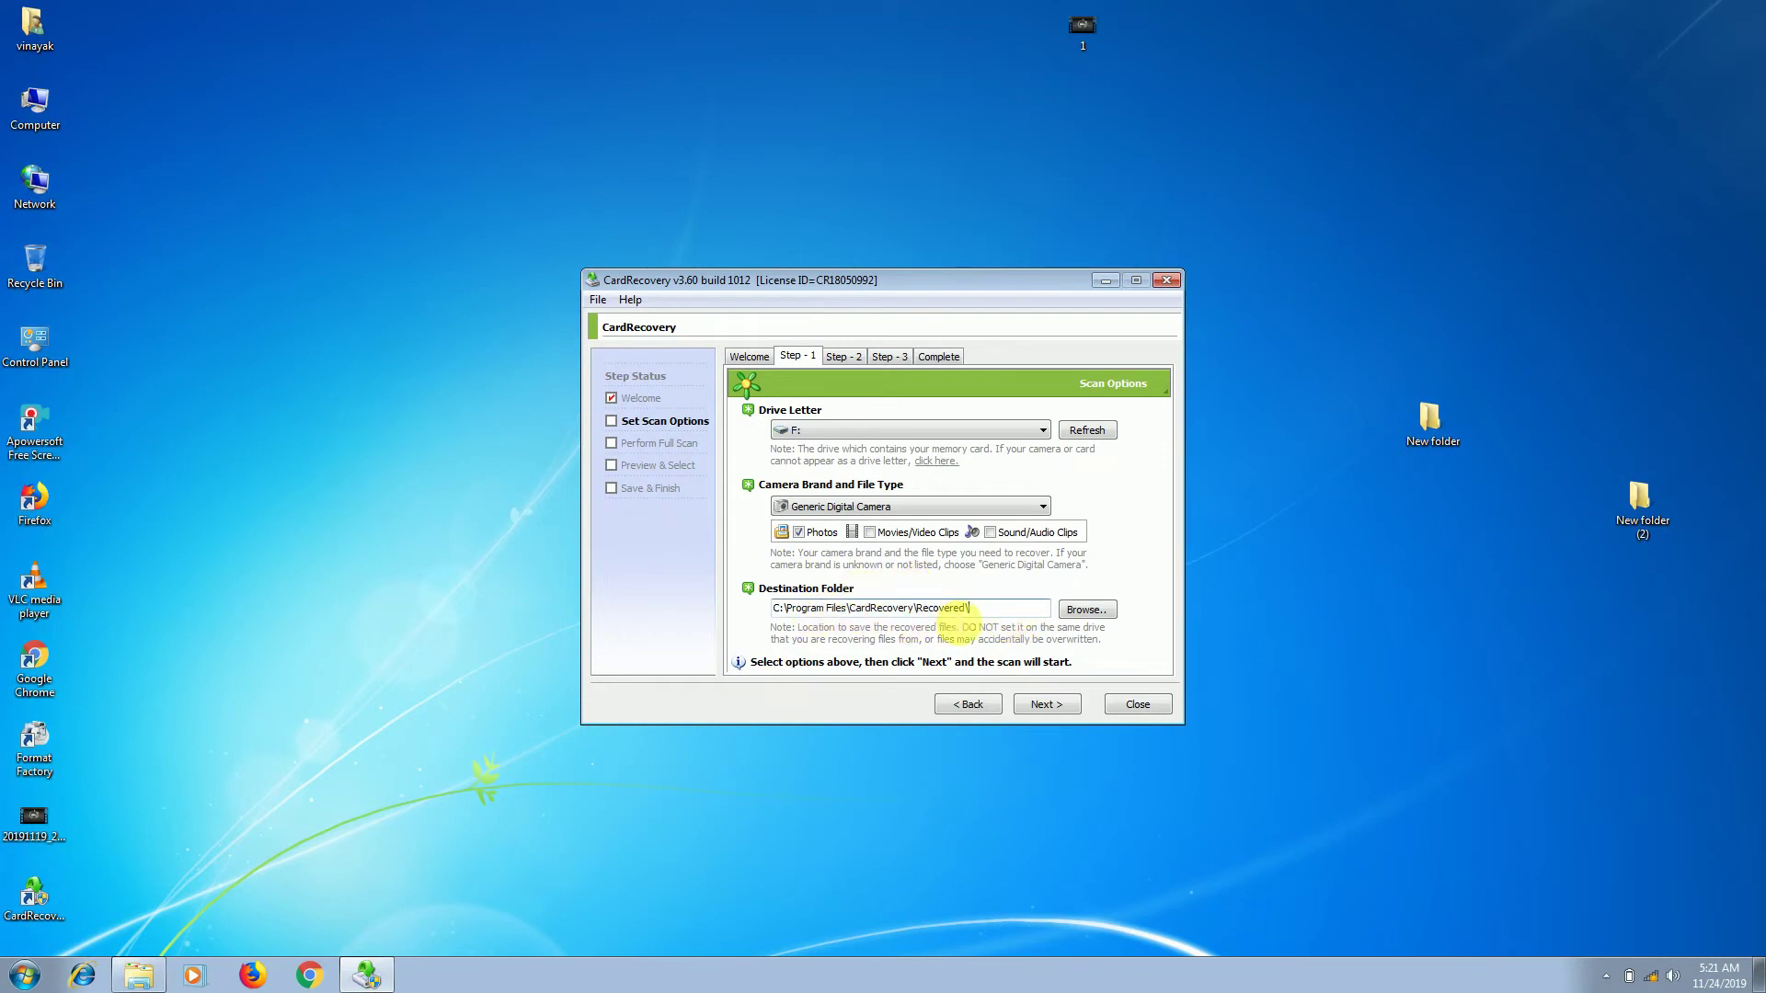
# Step: Create a new folder with the default name on the desktop for the recovered files
pyautogui.click(1194, 179)
pyautogui.rightClick(1194, 179)
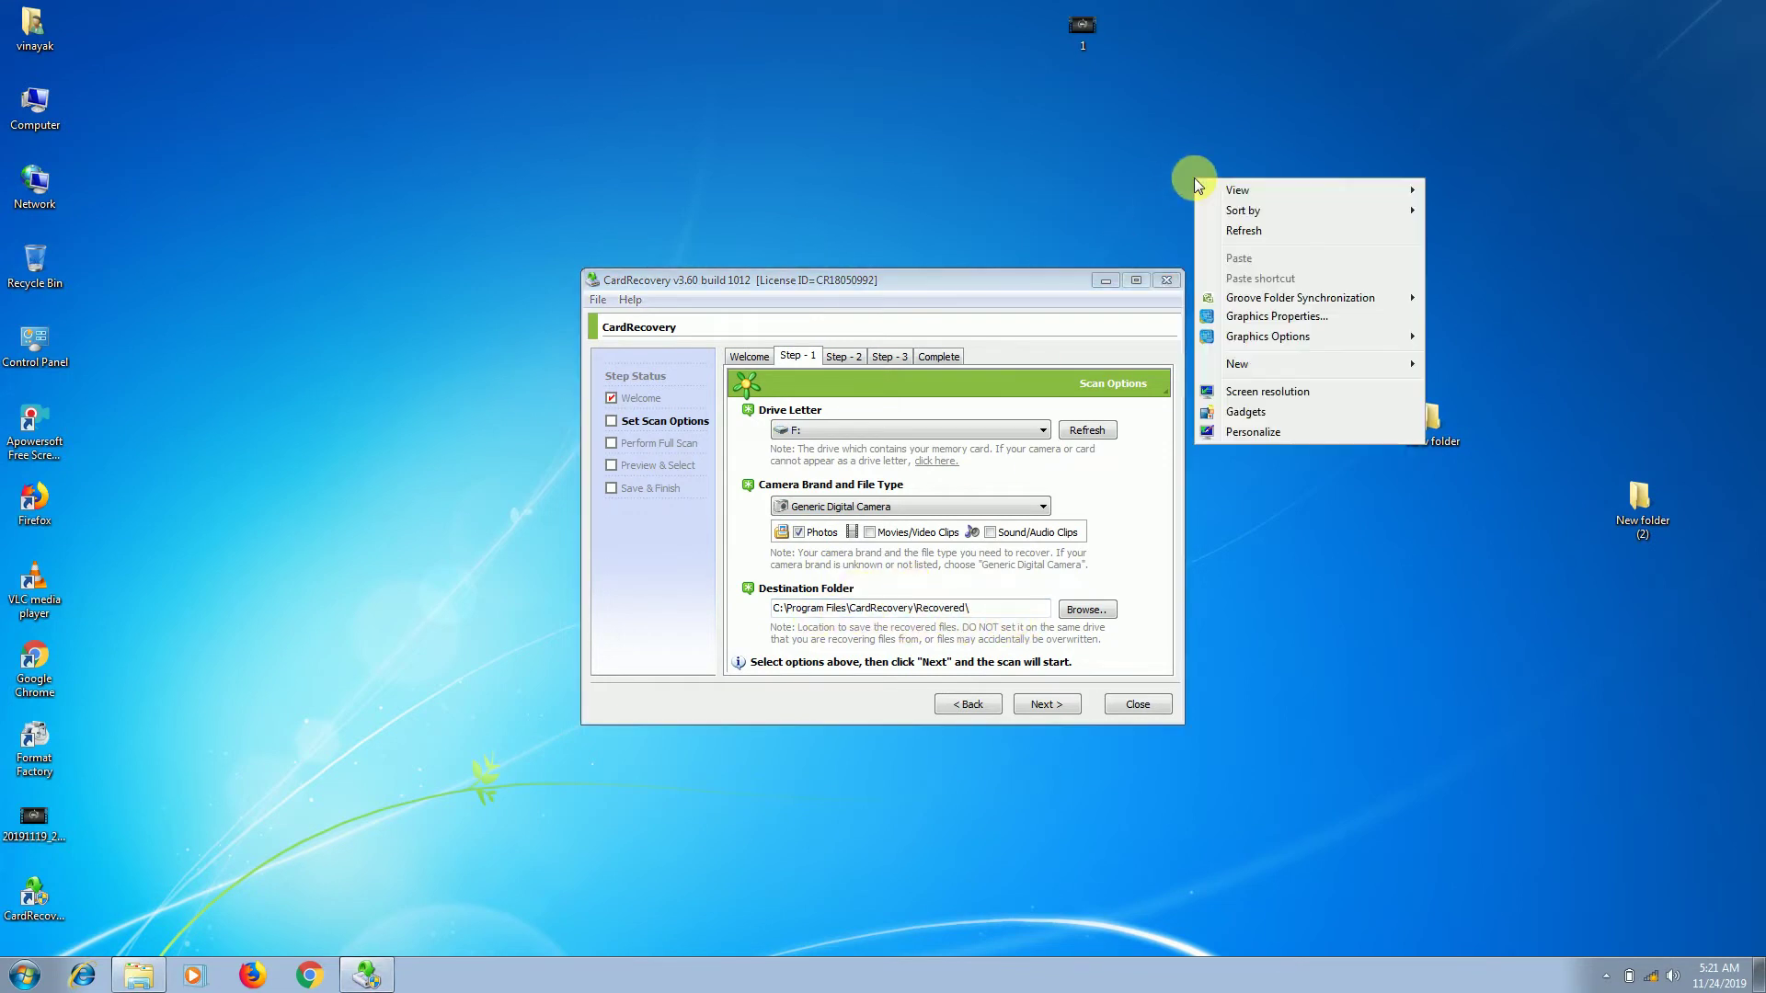
pyautogui.moveTo(1255, 366)
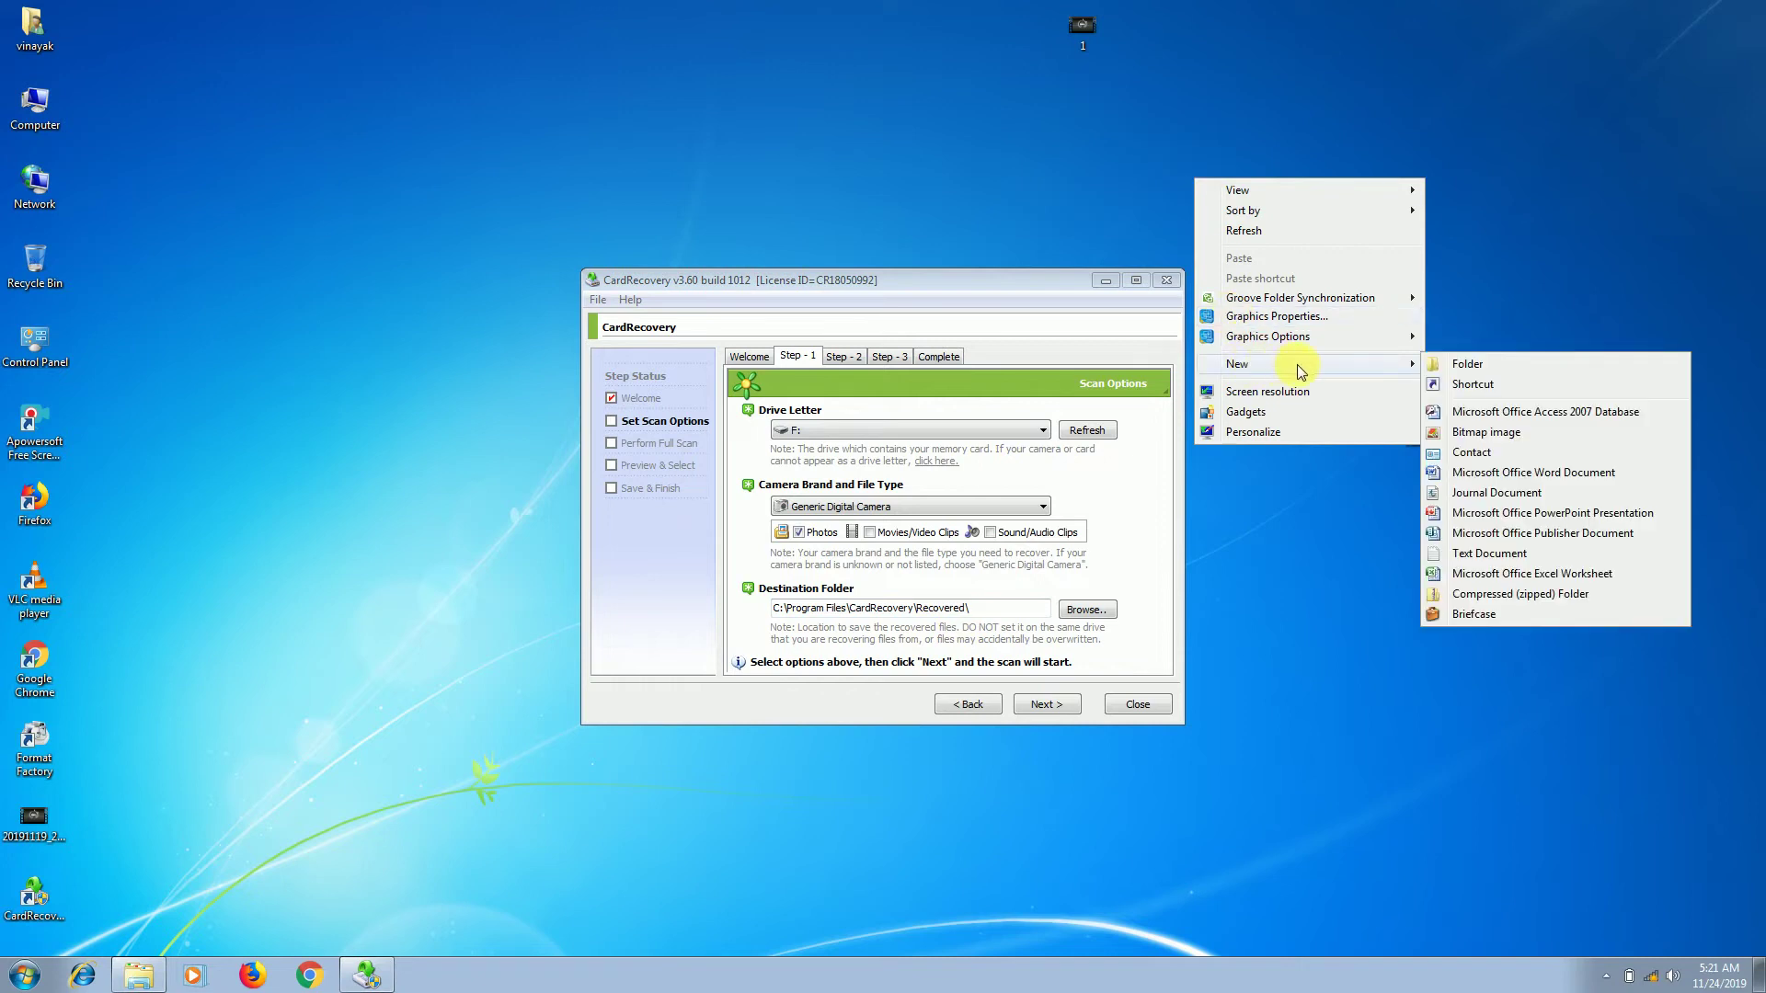
pyautogui.click(1450, 361)
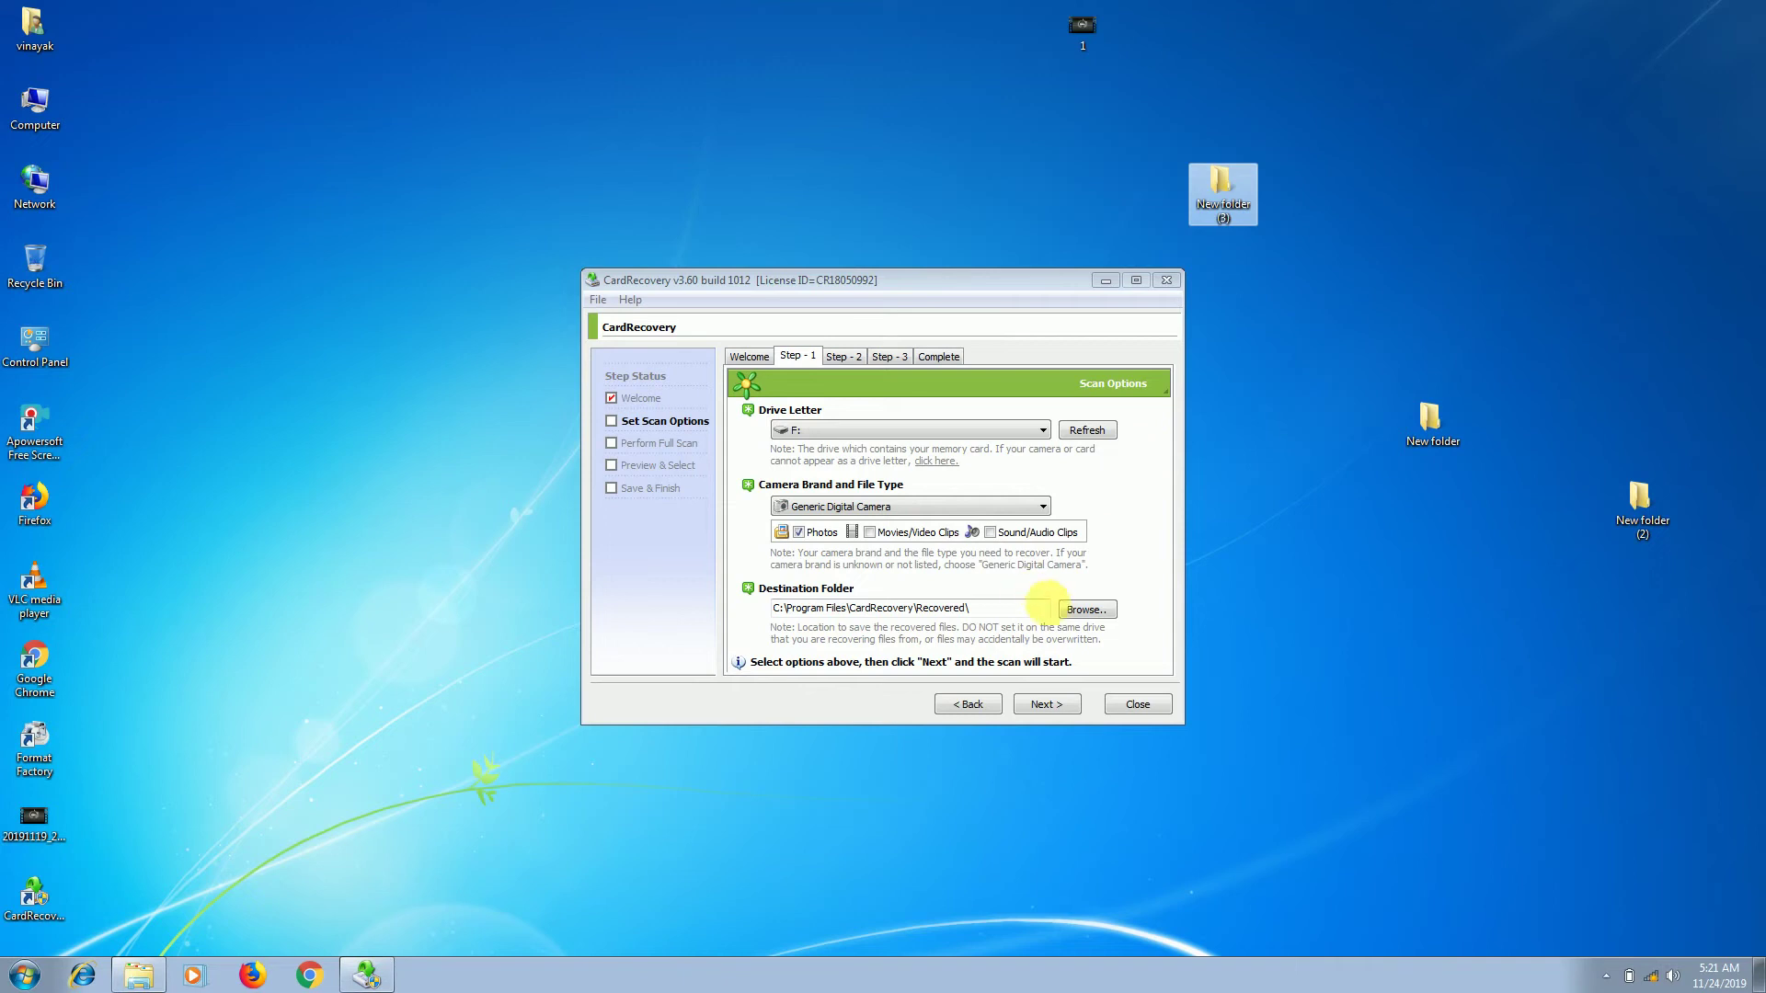
# Step: Set CardRecovery's destination folder to New folder (3) on the desktop
pyautogui.click(1074, 611)
pyautogui.click(814, 554)
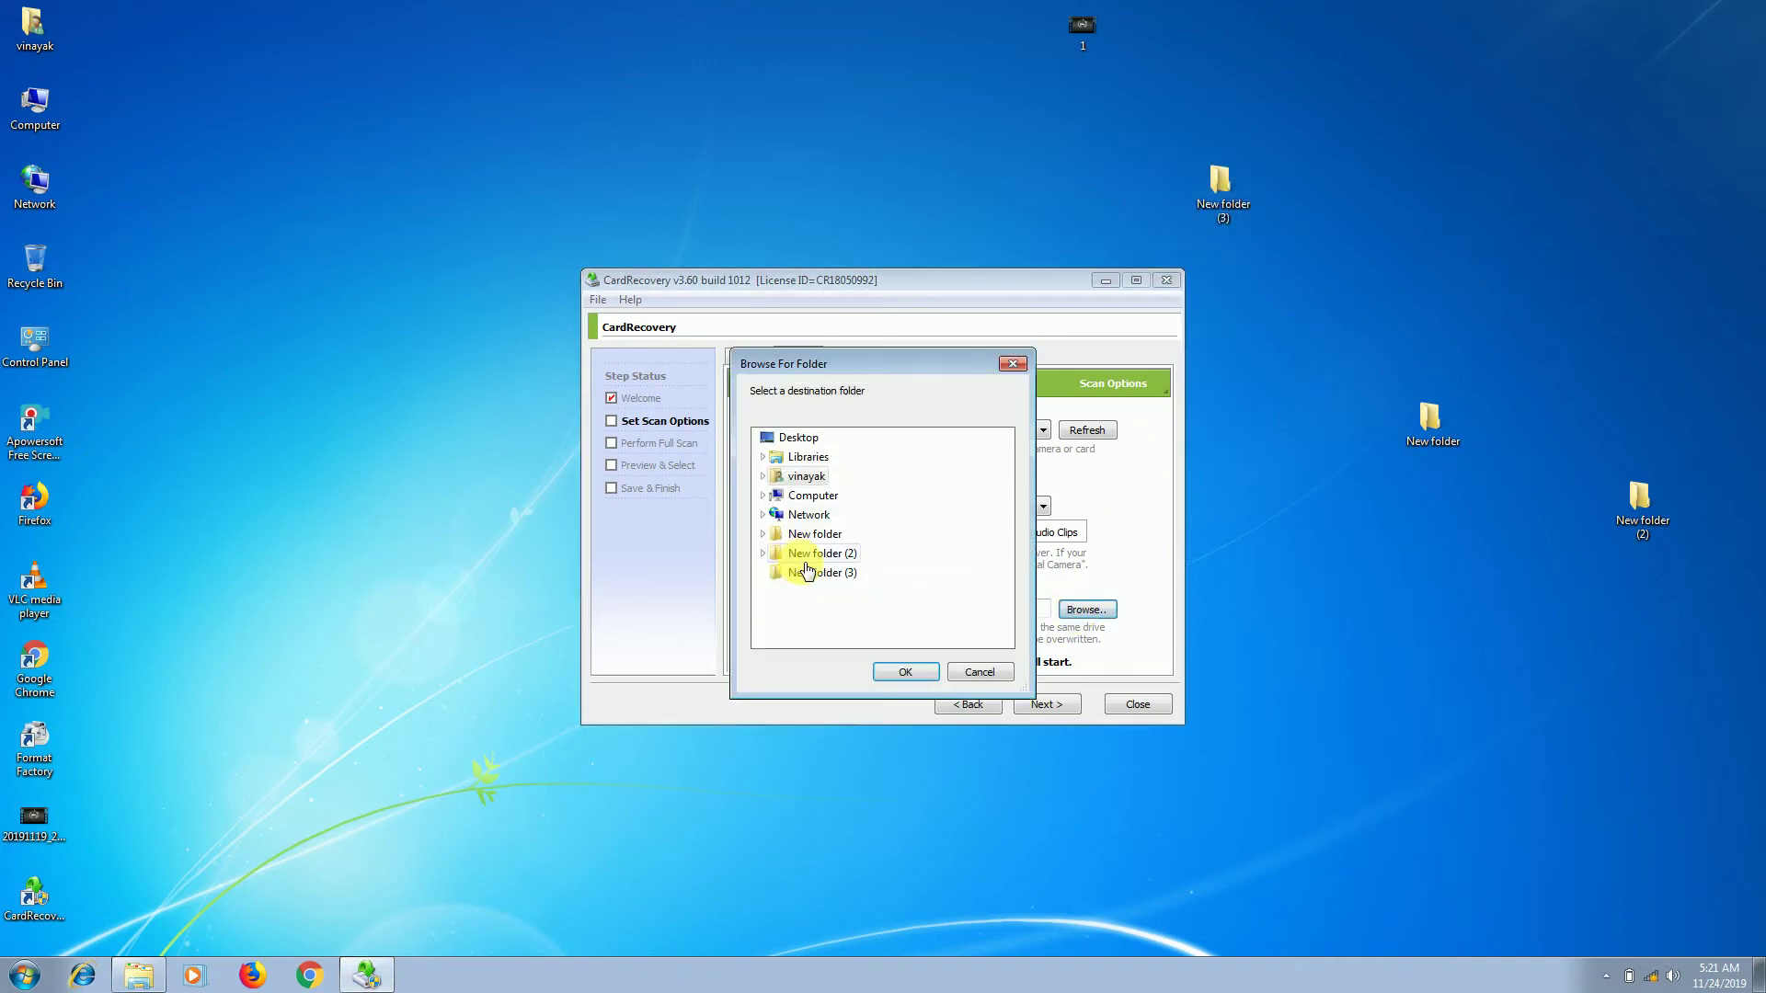
pyautogui.click(817, 614)
pyautogui.click(905, 672)
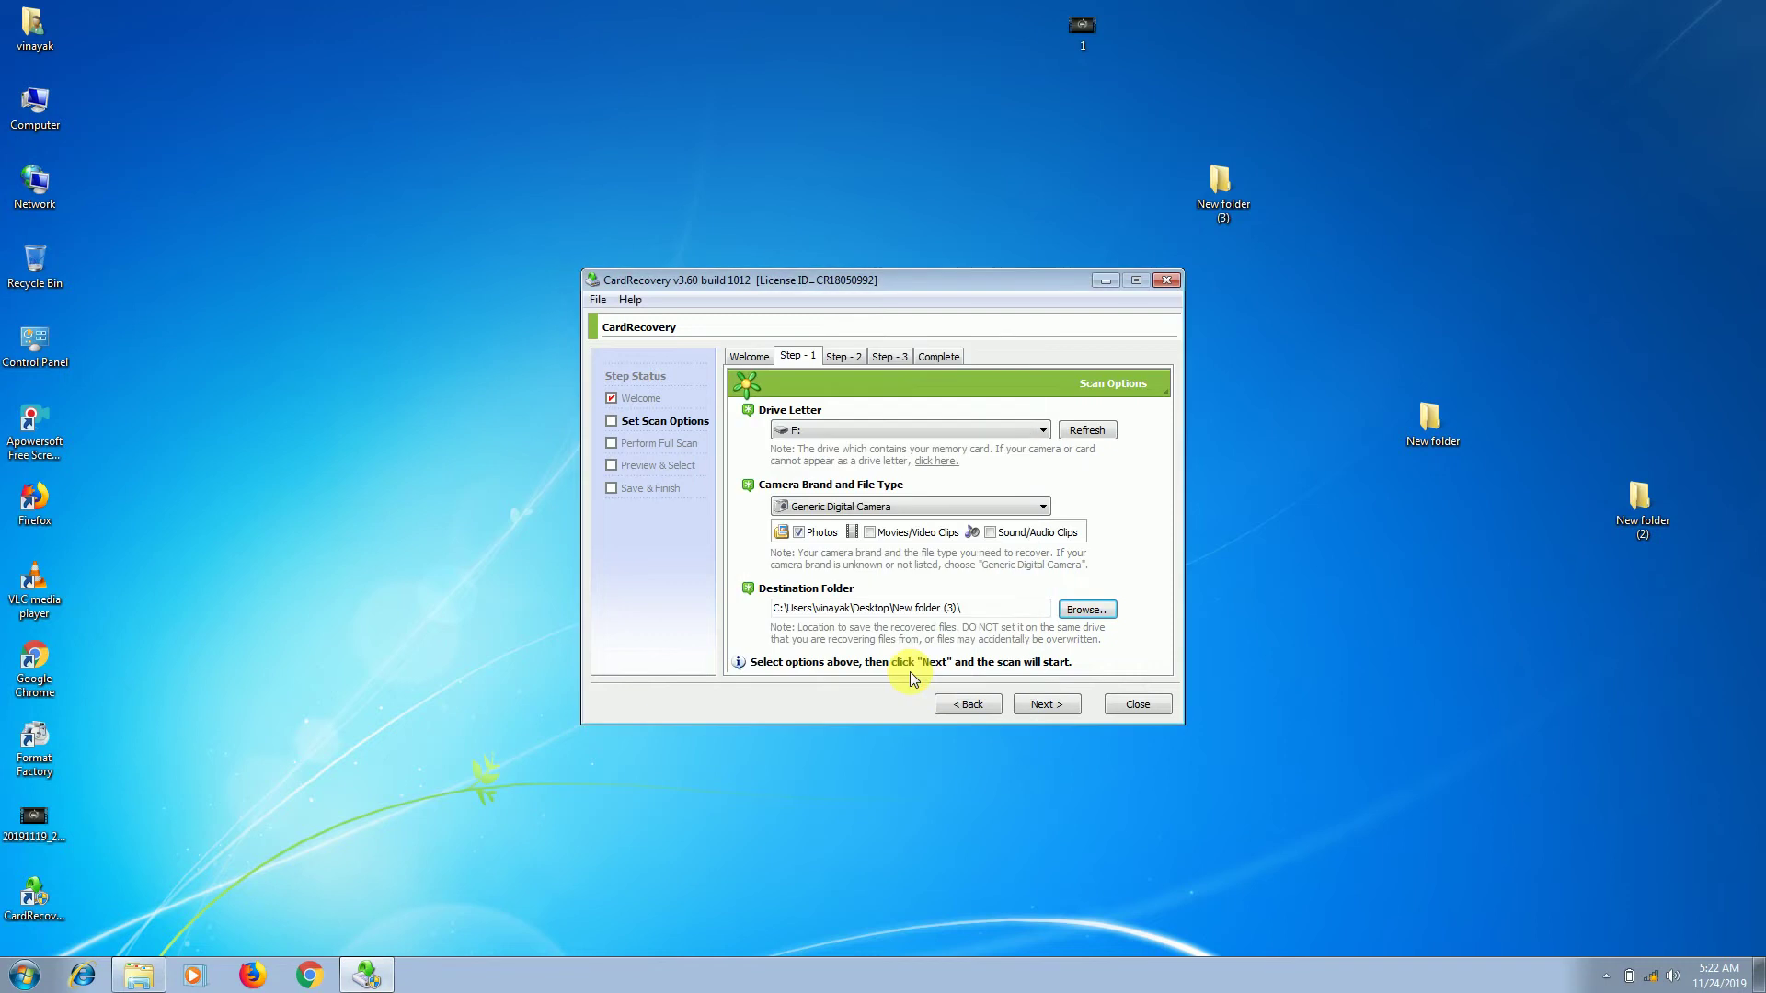
# Step: Scan drive F: for photos using the 7624 MB storage size, and stop the scan before it reaches the end
pyautogui.click(1043, 705)
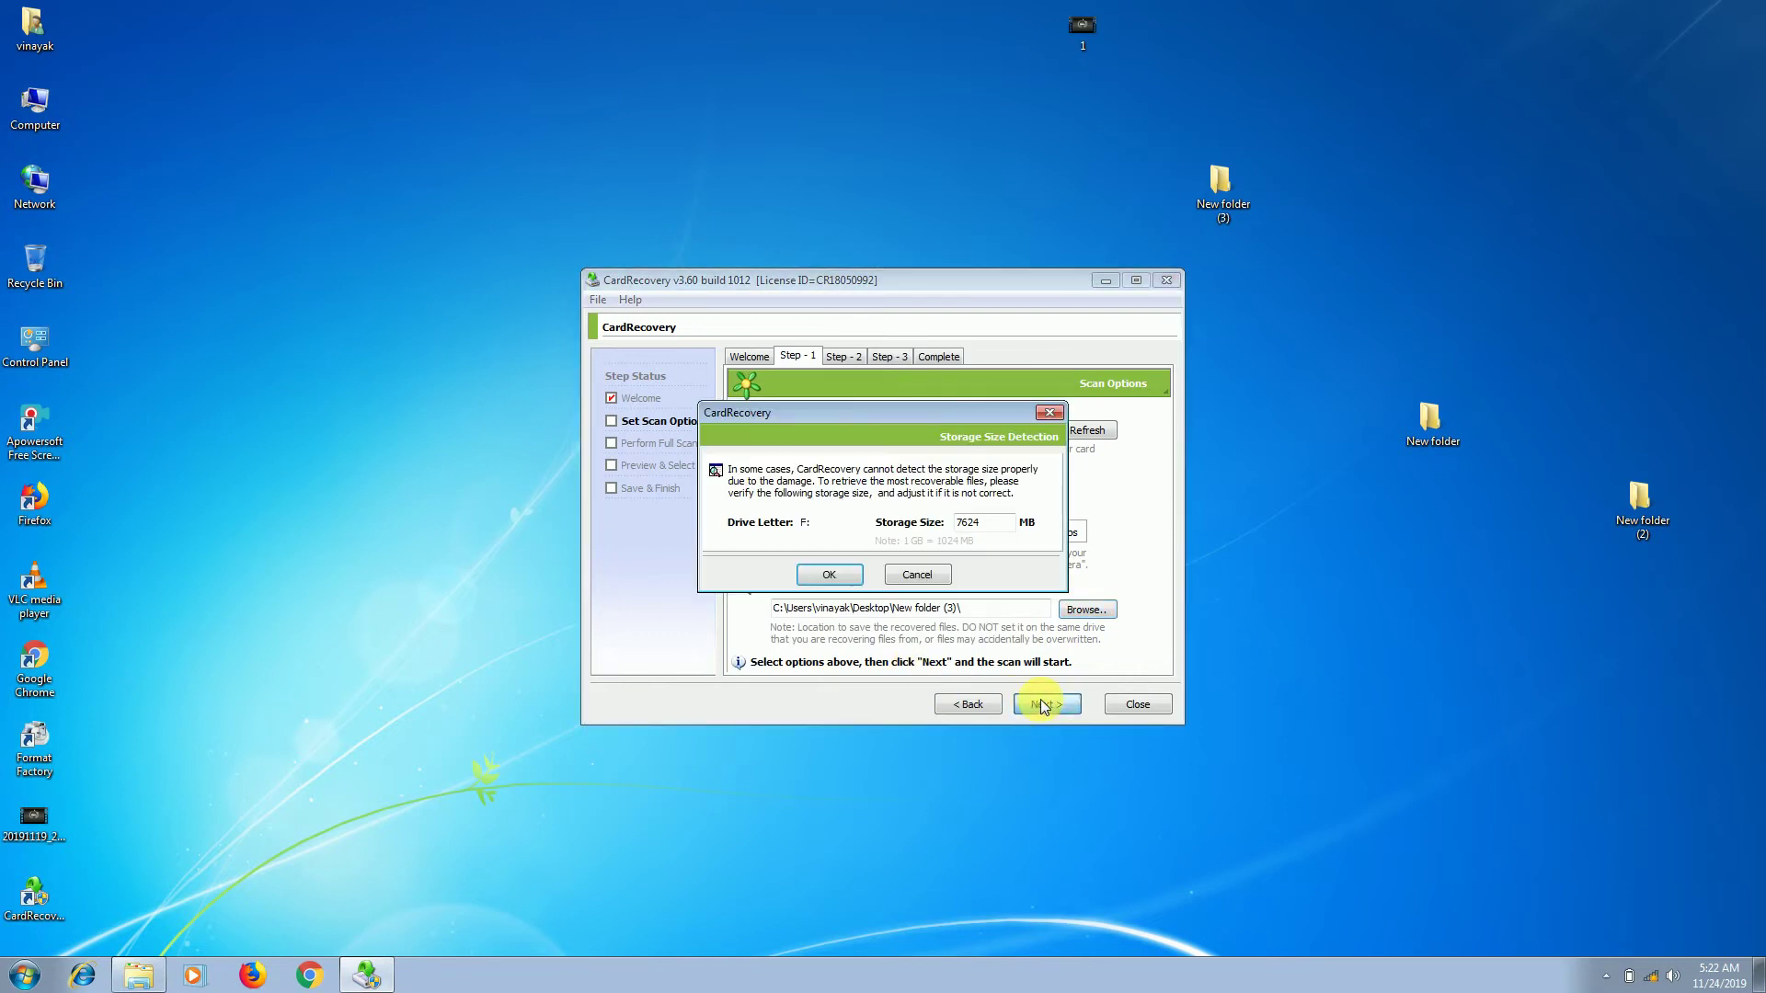
pyautogui.click(829, 575)
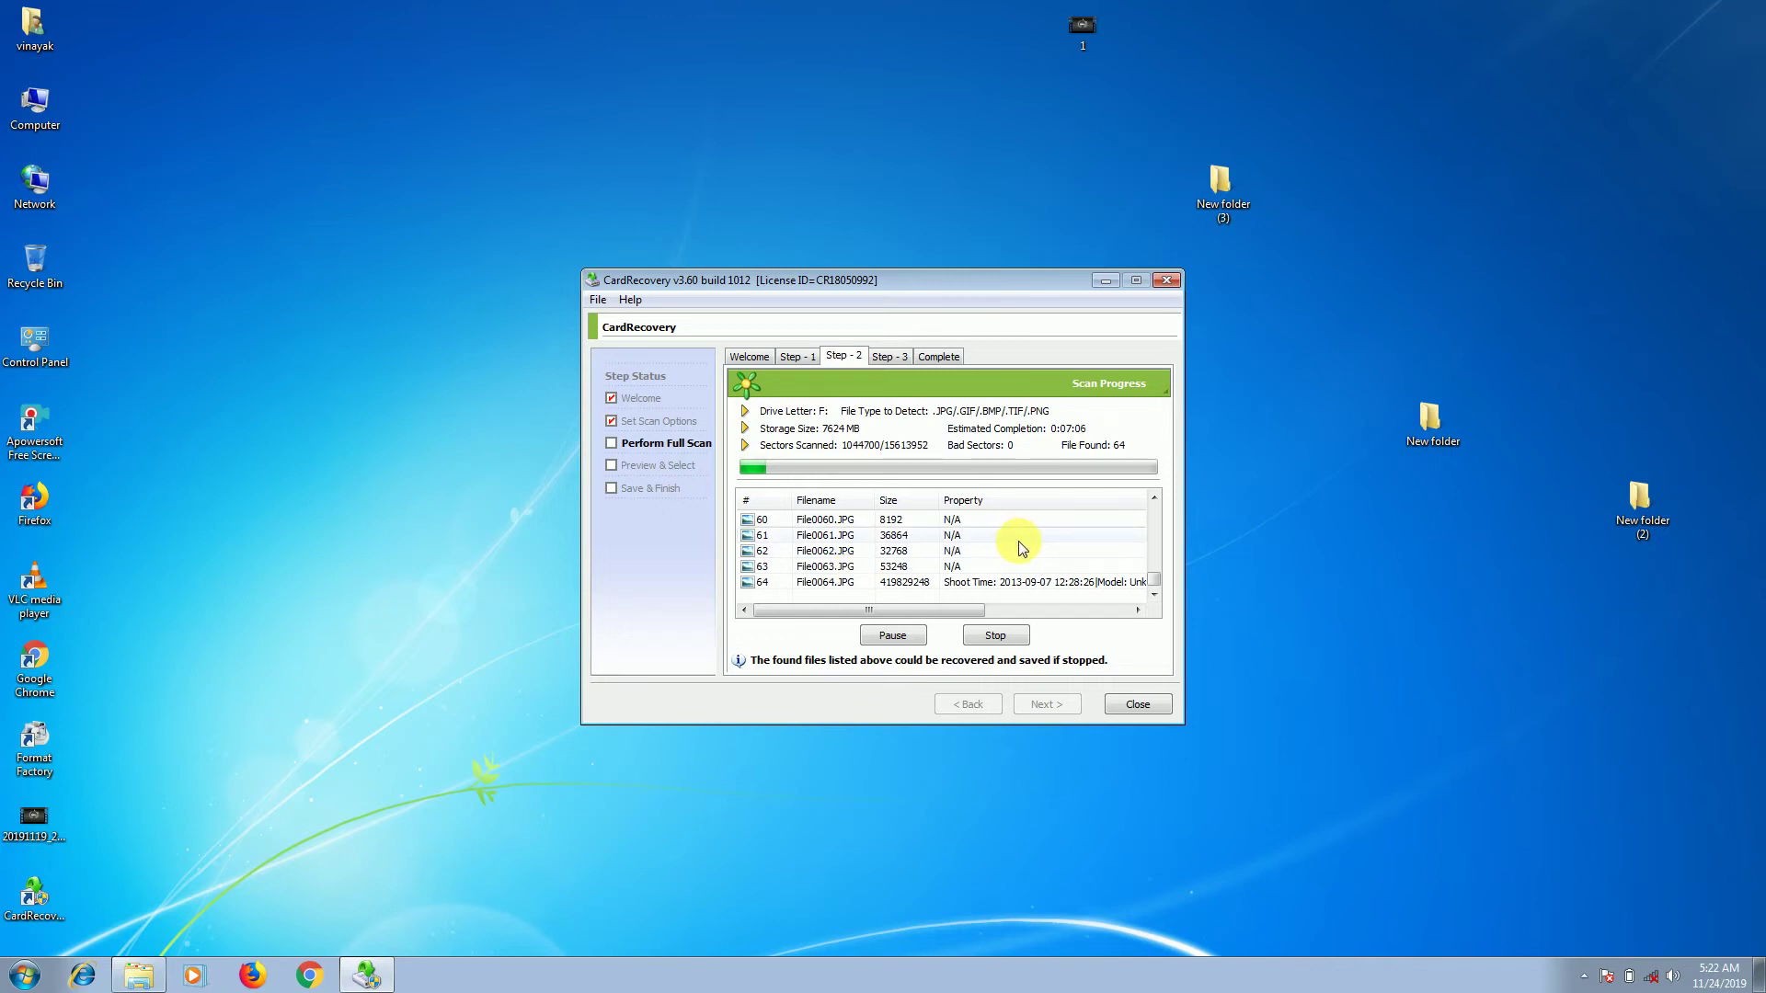
pyautogui.click(990, 586)
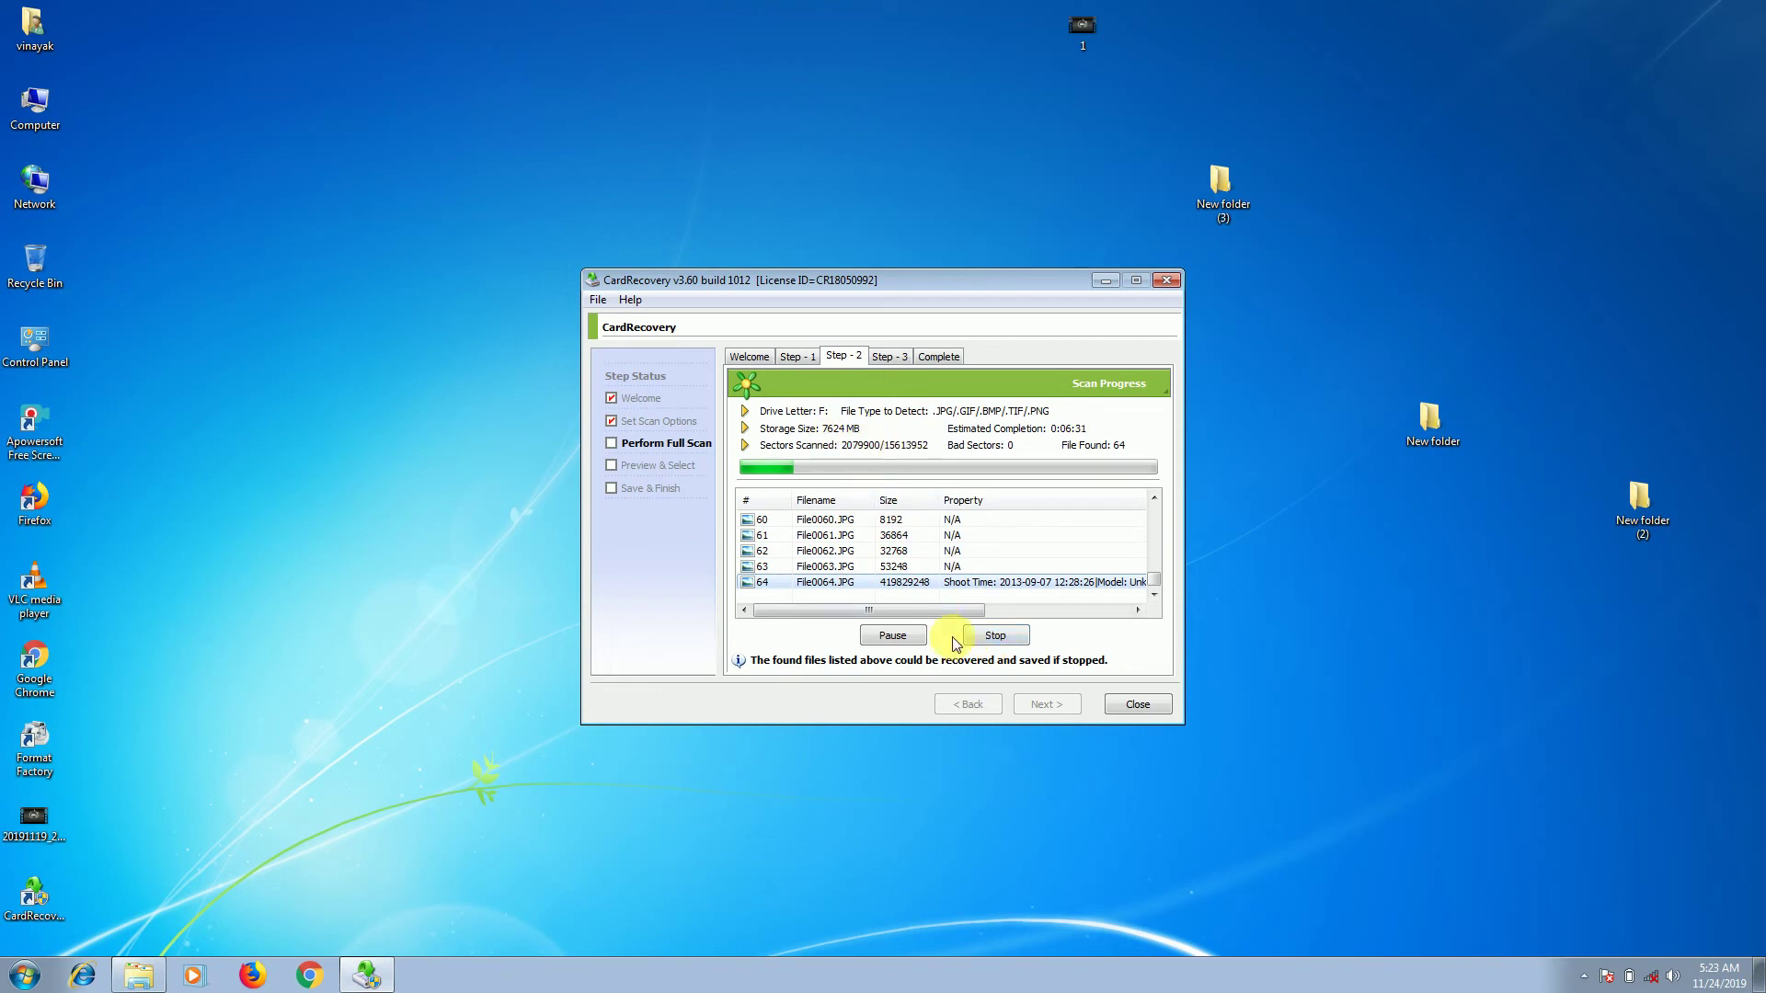
pyautogui.click(995, 635)
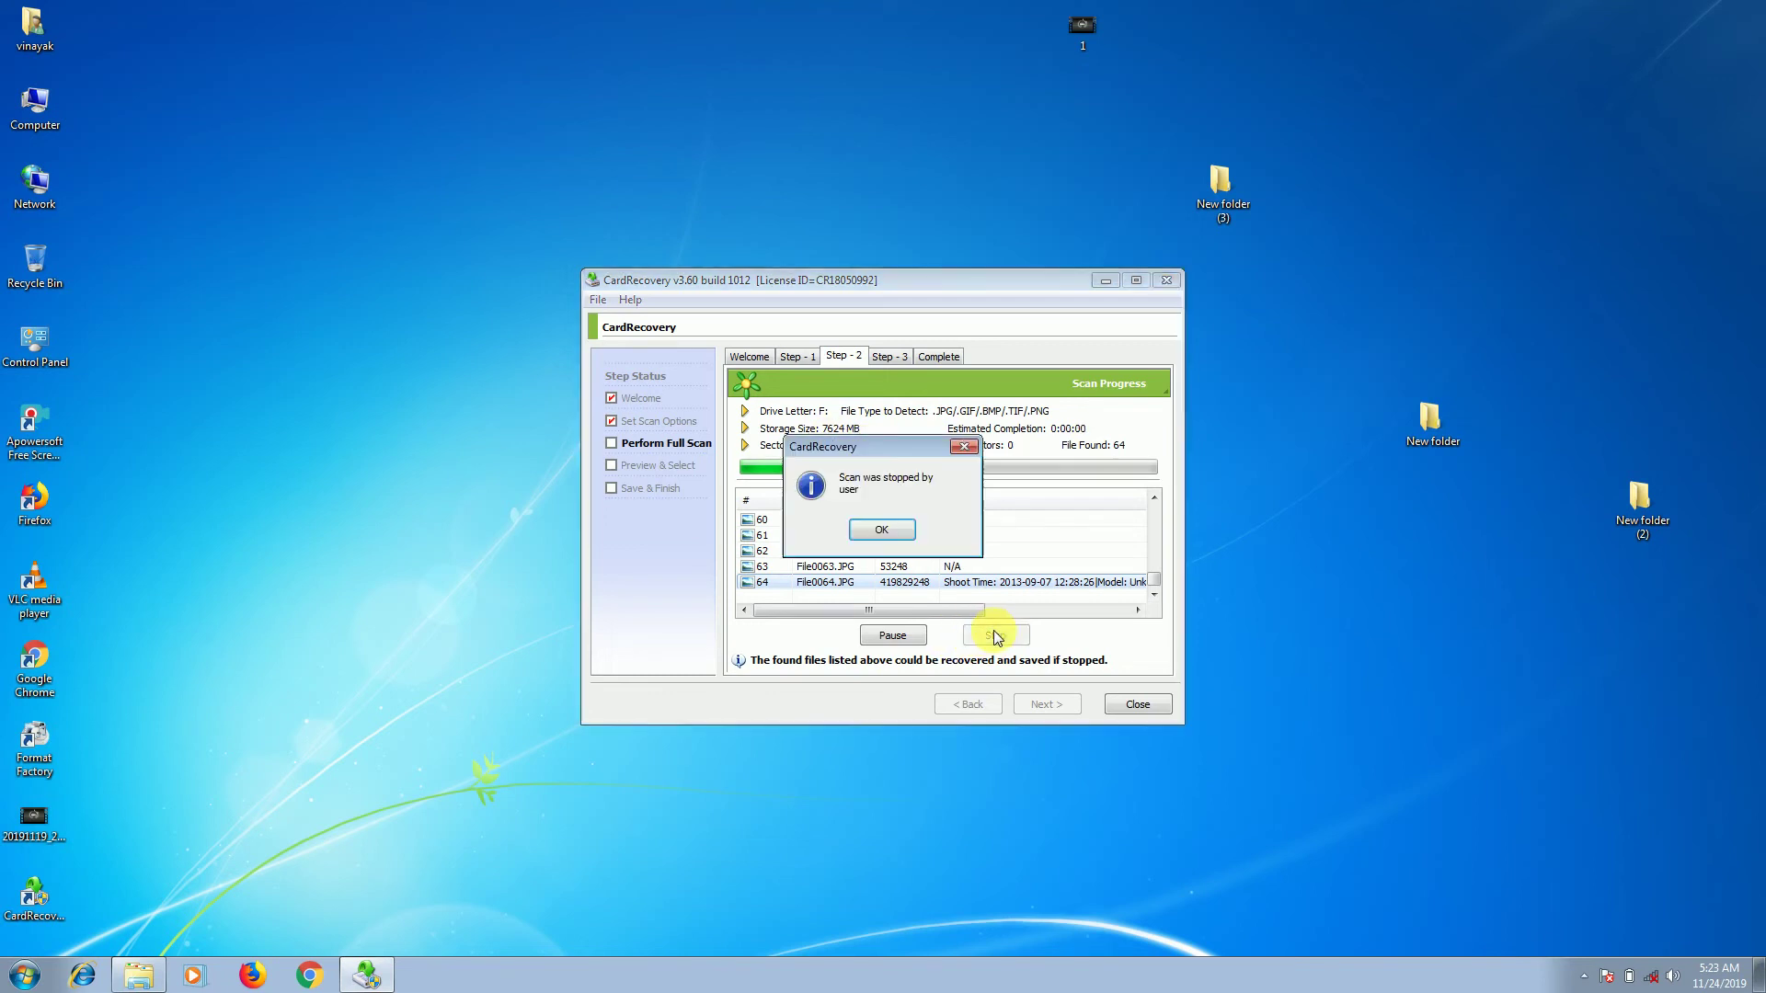
pyautogui.click(897, 534)
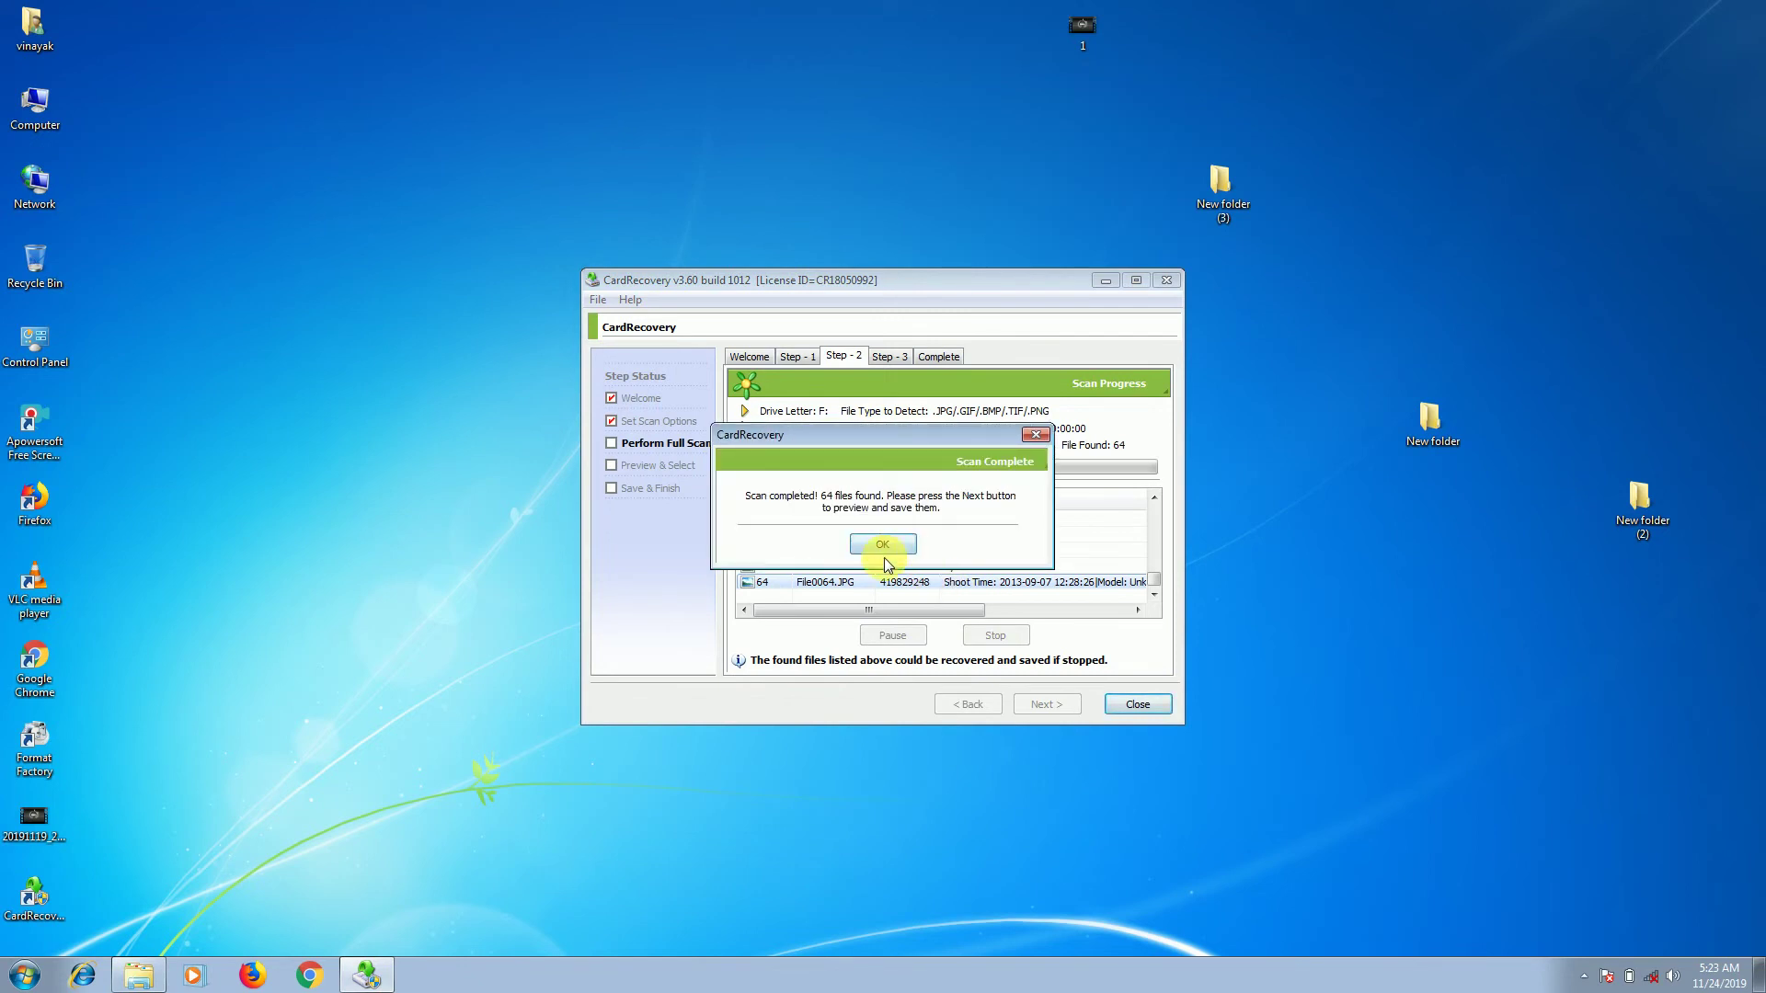
pyautogui.click(884, 548)
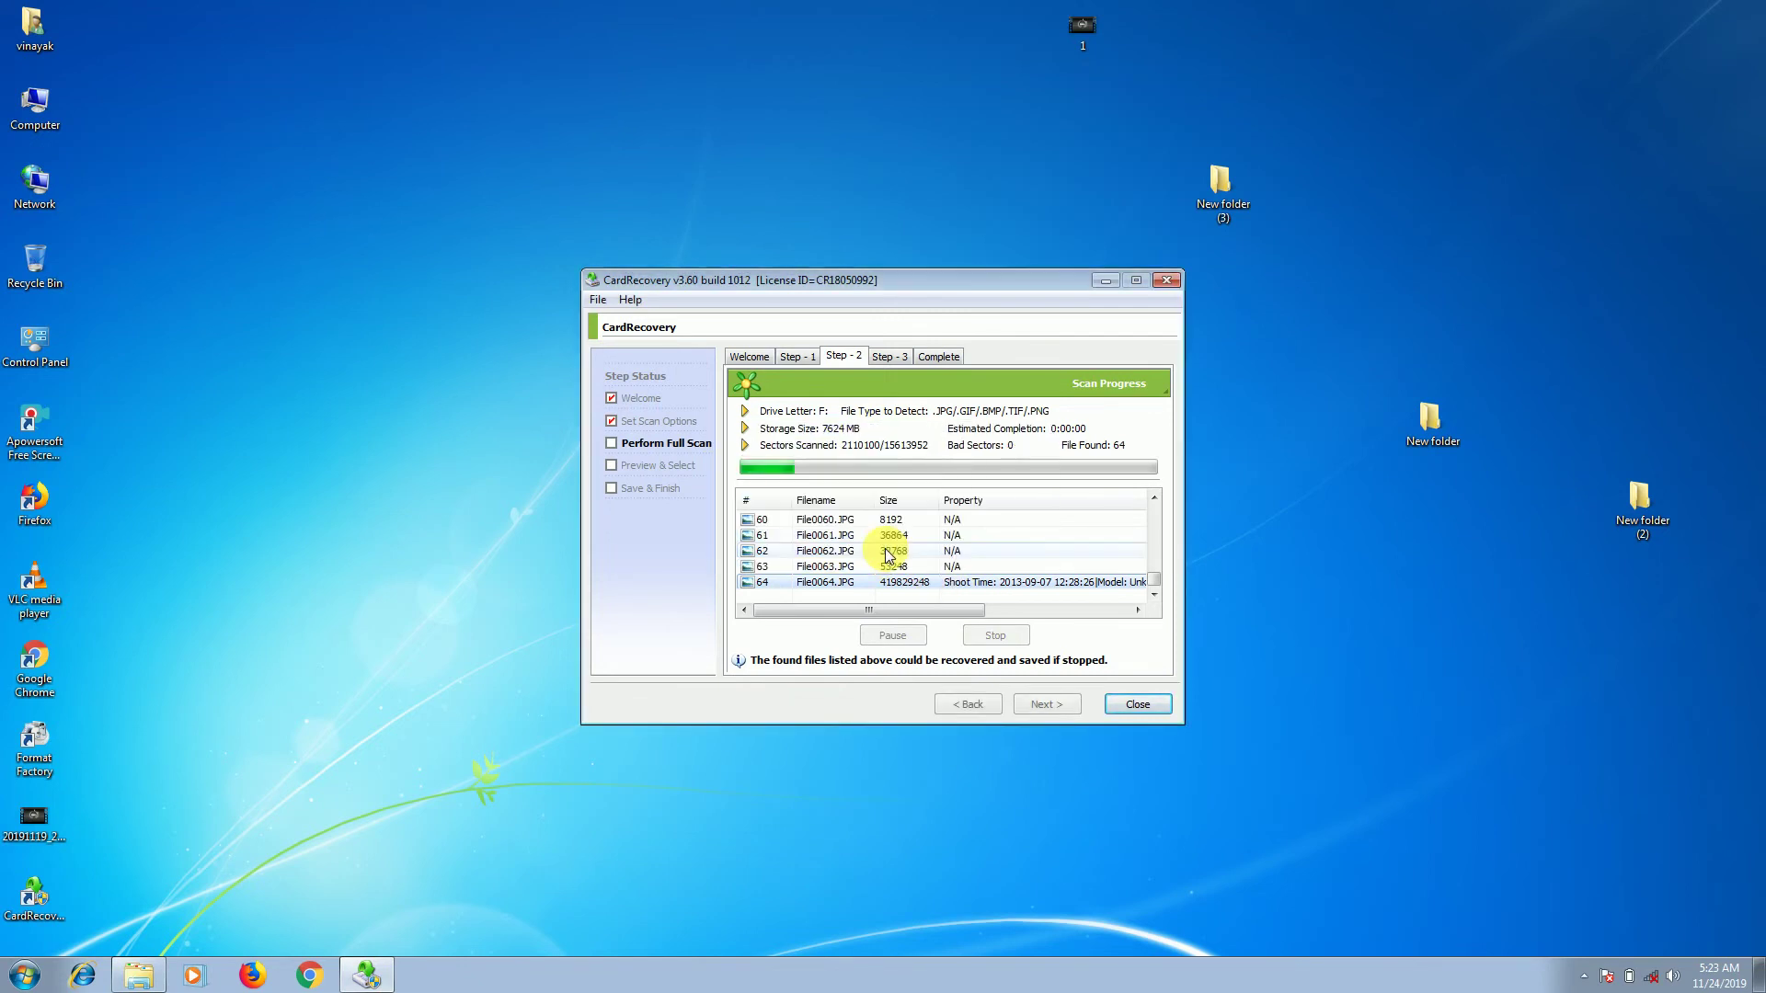
# Step: Save all the found files to the destination folder and view the recovered photos in New folder (3)
pyautogui.click(1049, 703)
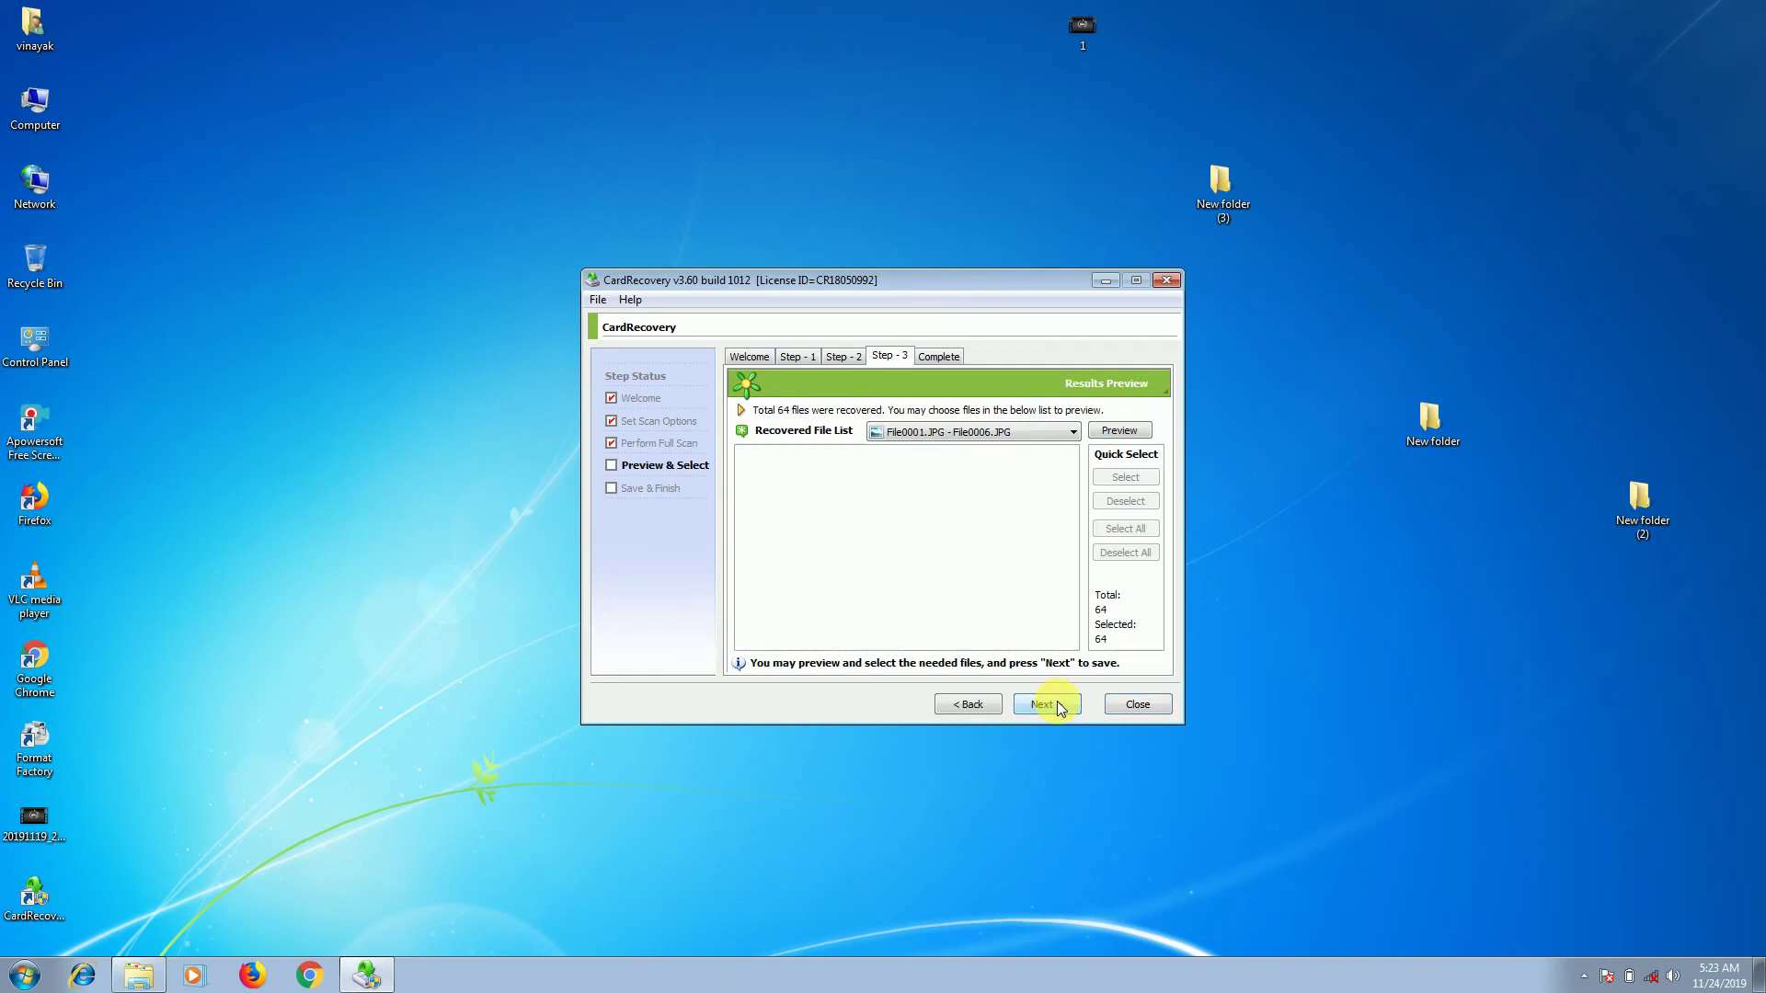
pyautogui.click(1049, 704)
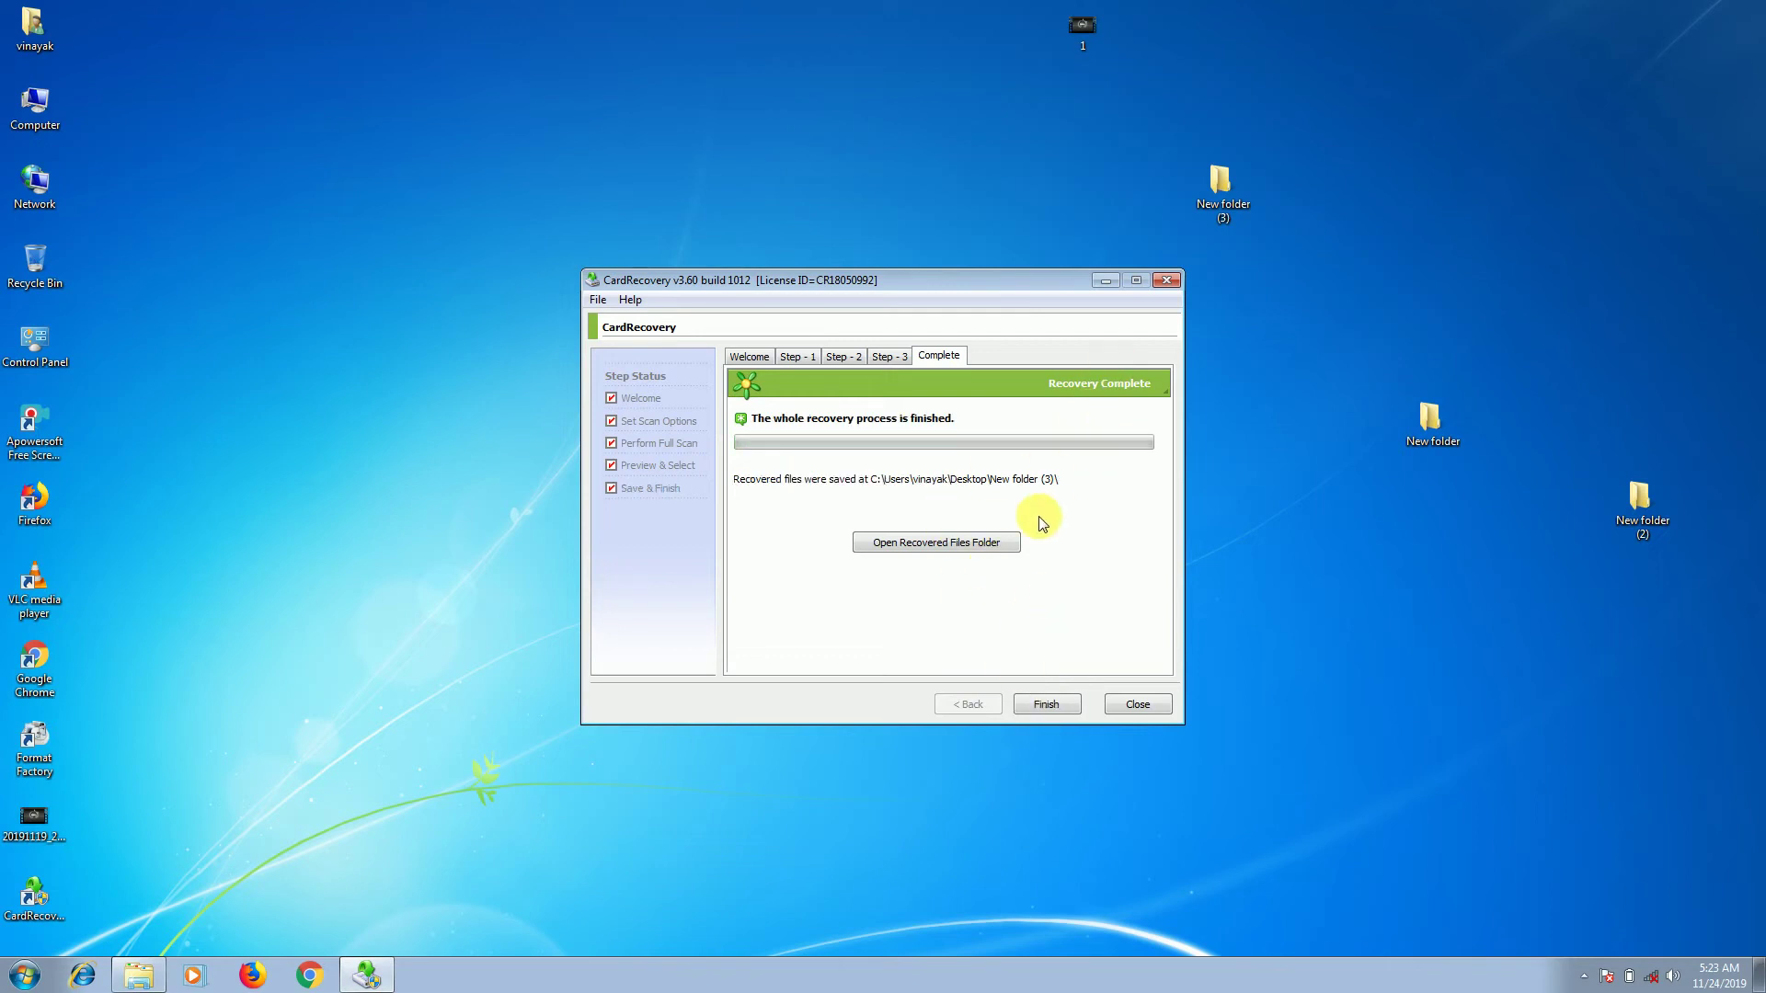
pyautogui.doubleClick(1223, 188)
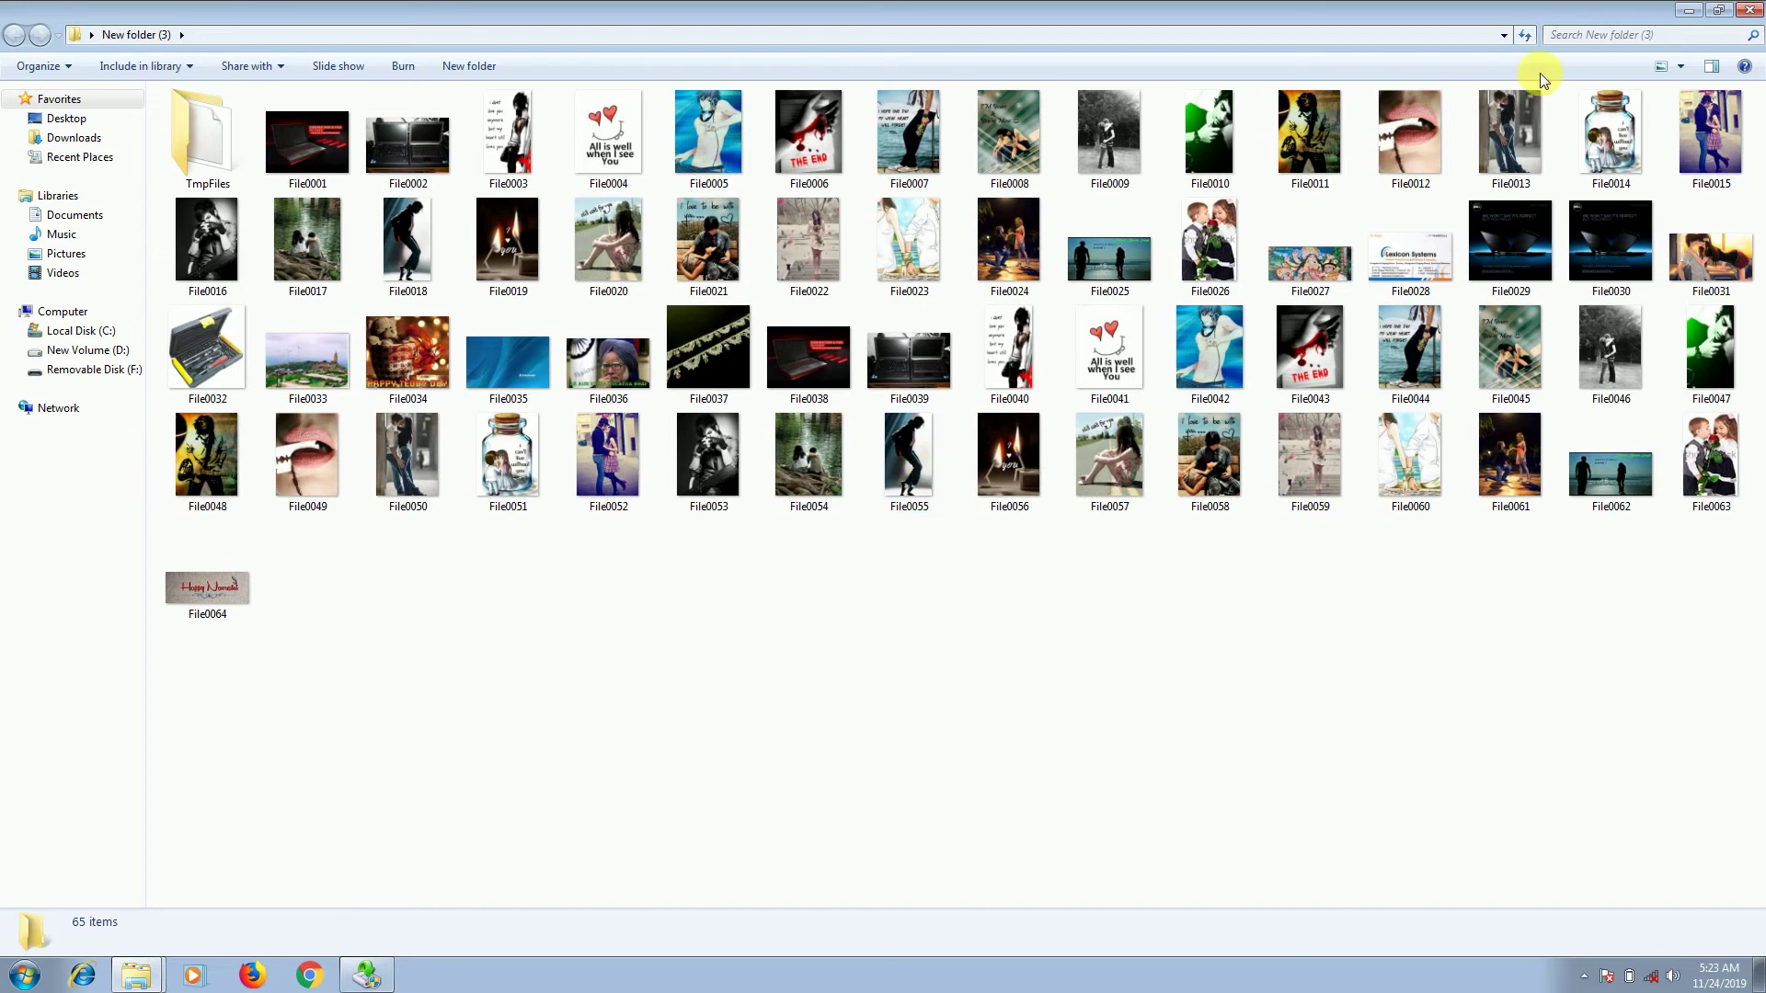
pyautogui.click(1750, 10)
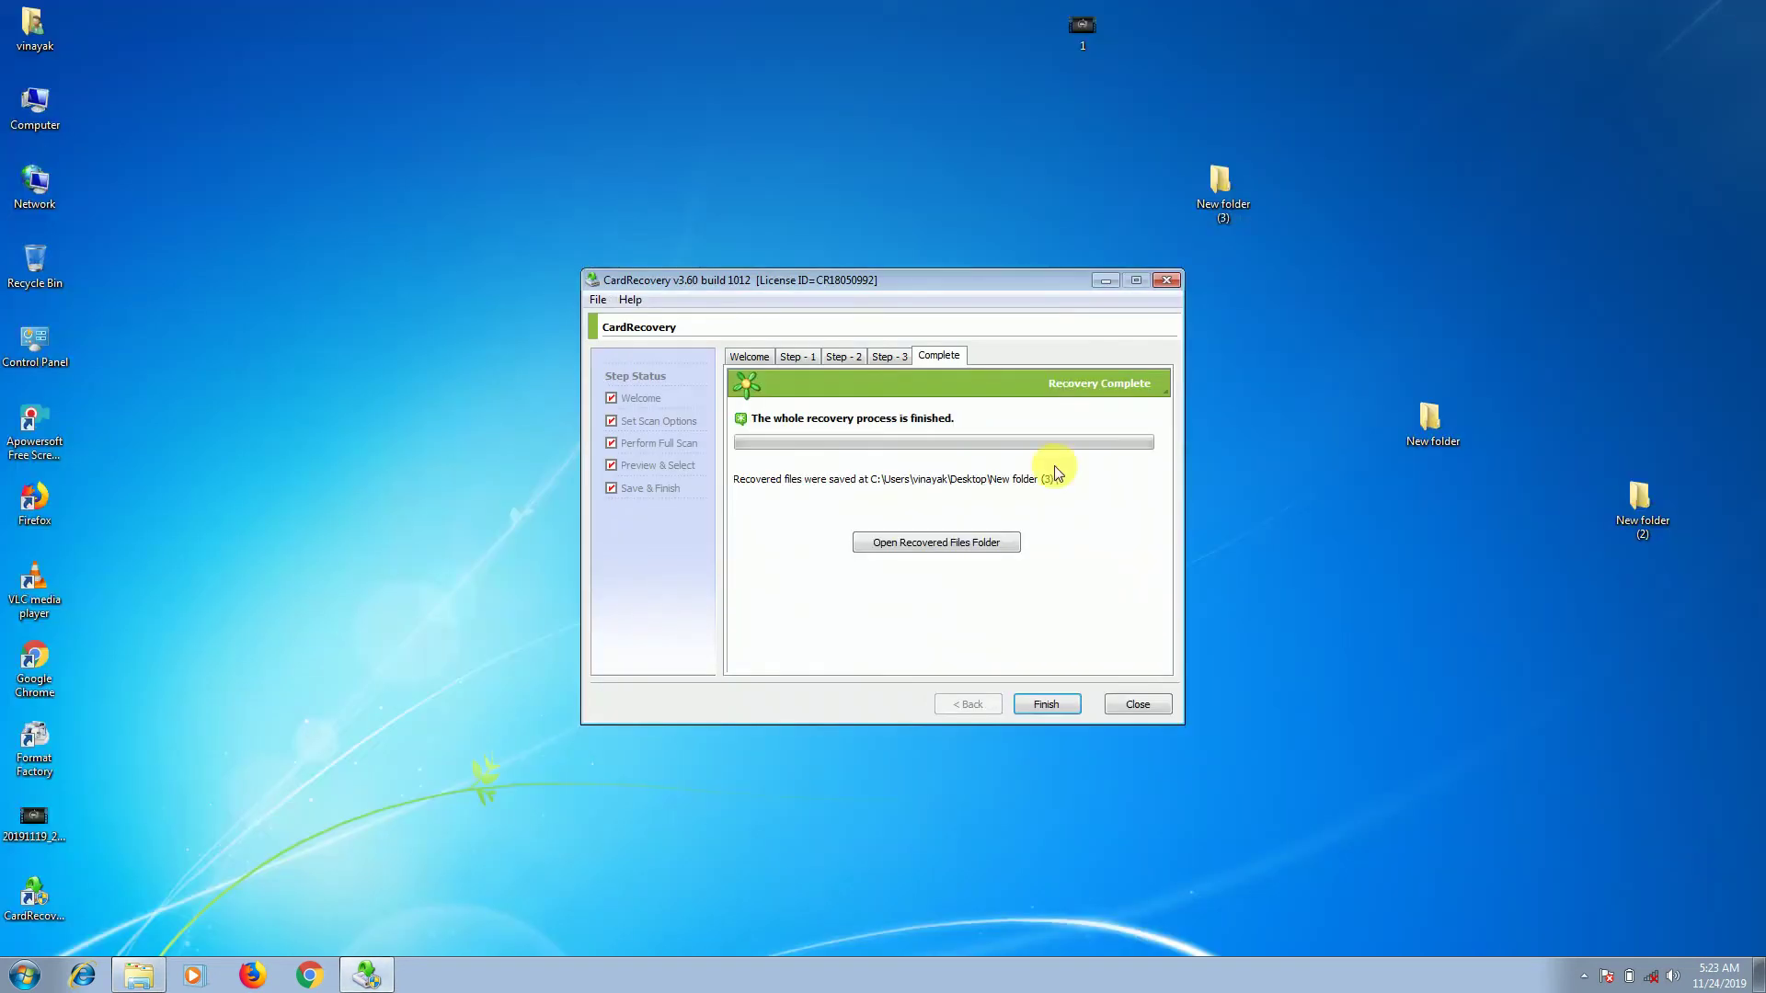
# Step: Close CardRecovery and check the contents of New Volume (D:) and Removable Disk (F:) in Computer
pyautogui.click(1127, 705)
pyautogui.click(865, 535)
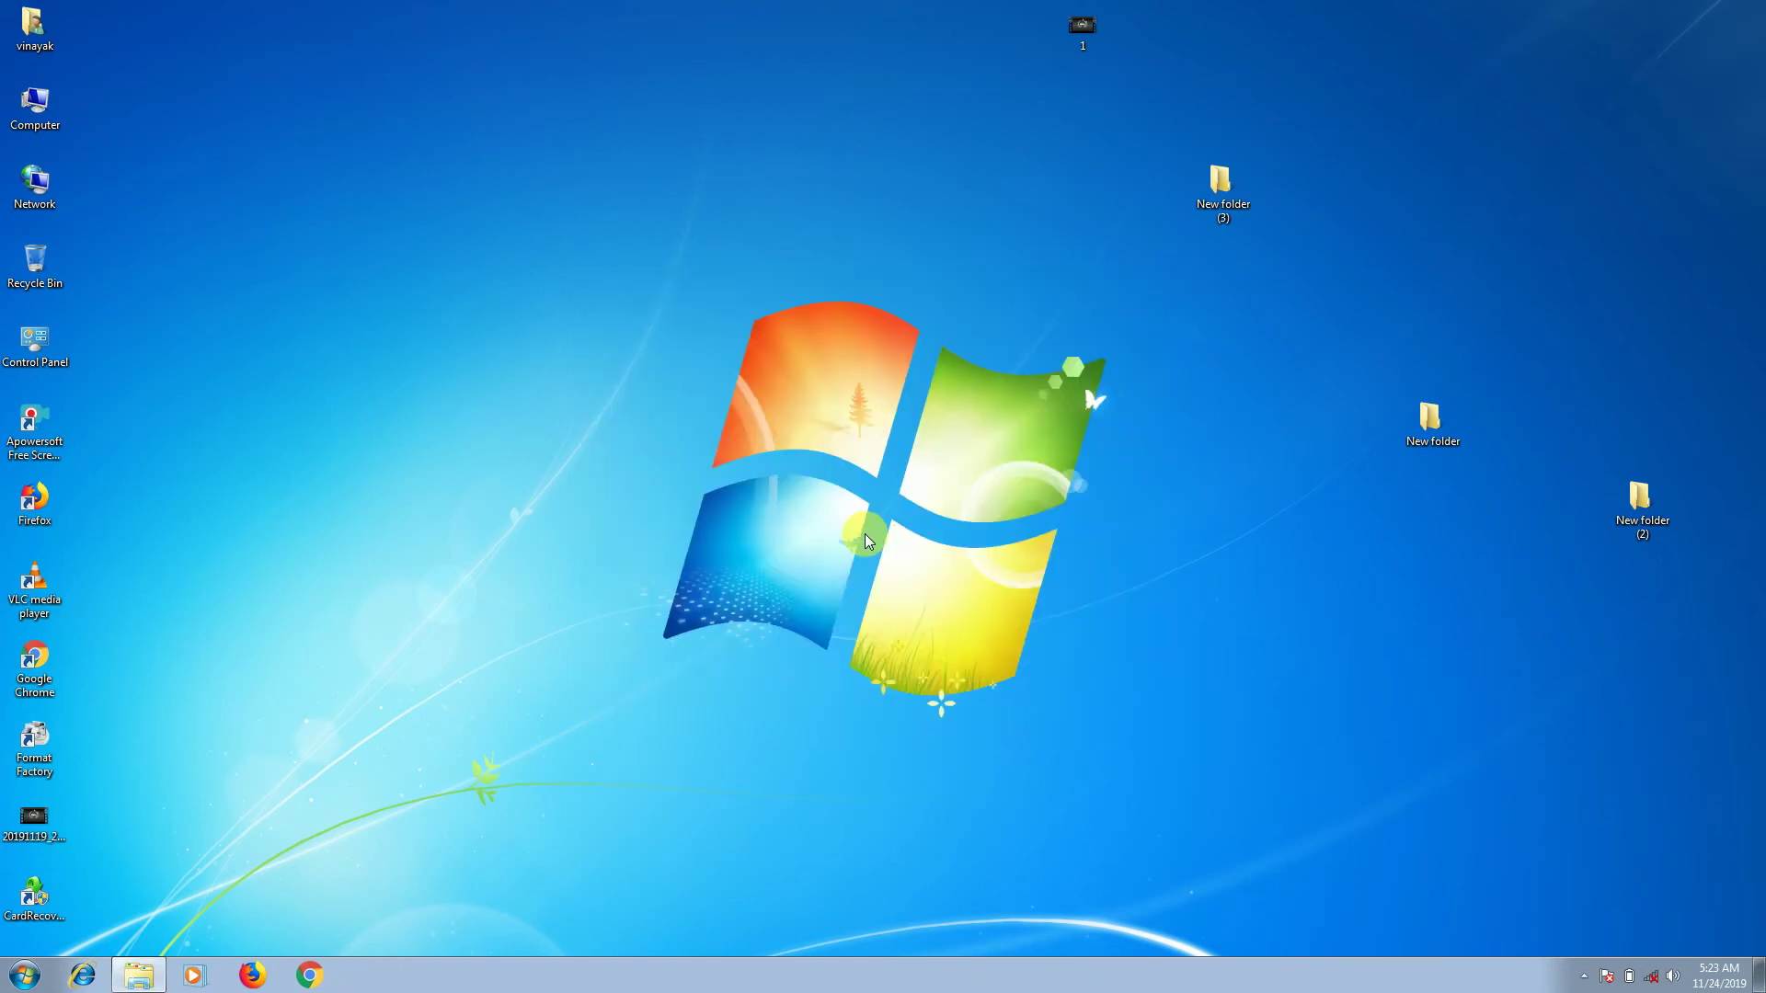
pyautogui.doubleClick(18, 120)
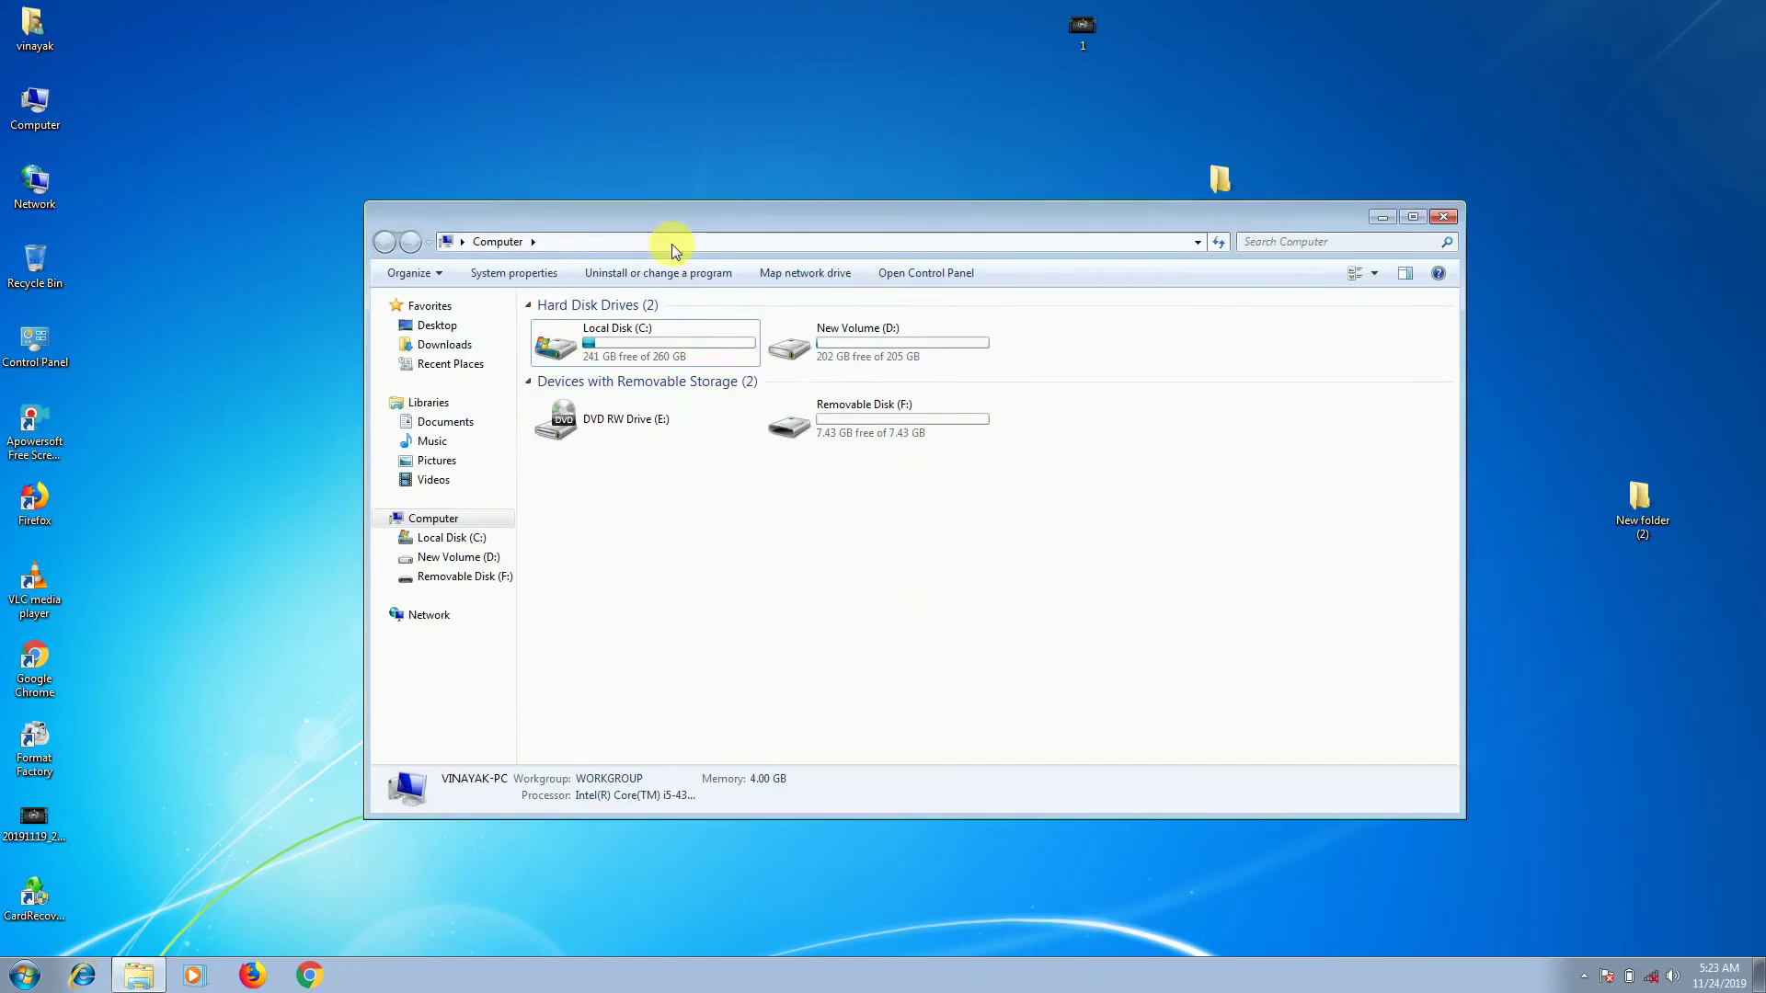
pyautogui.doubleClick(837, 339)
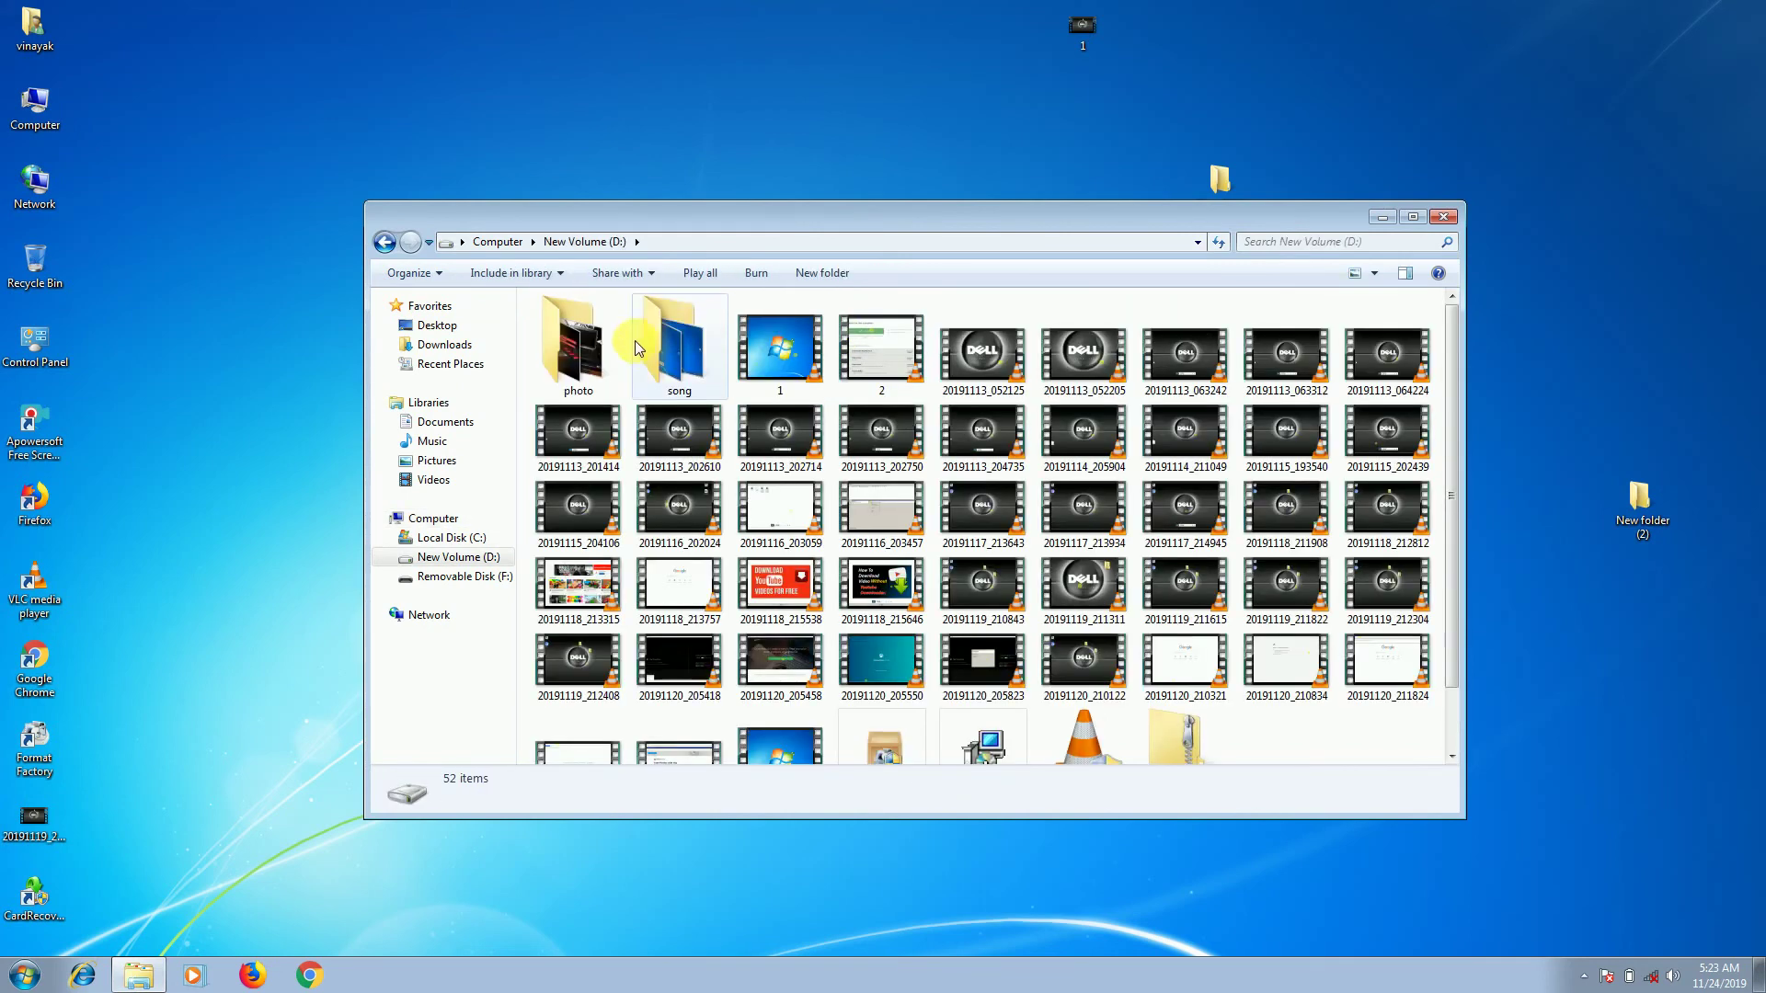
pyautogui.click(385, 243)
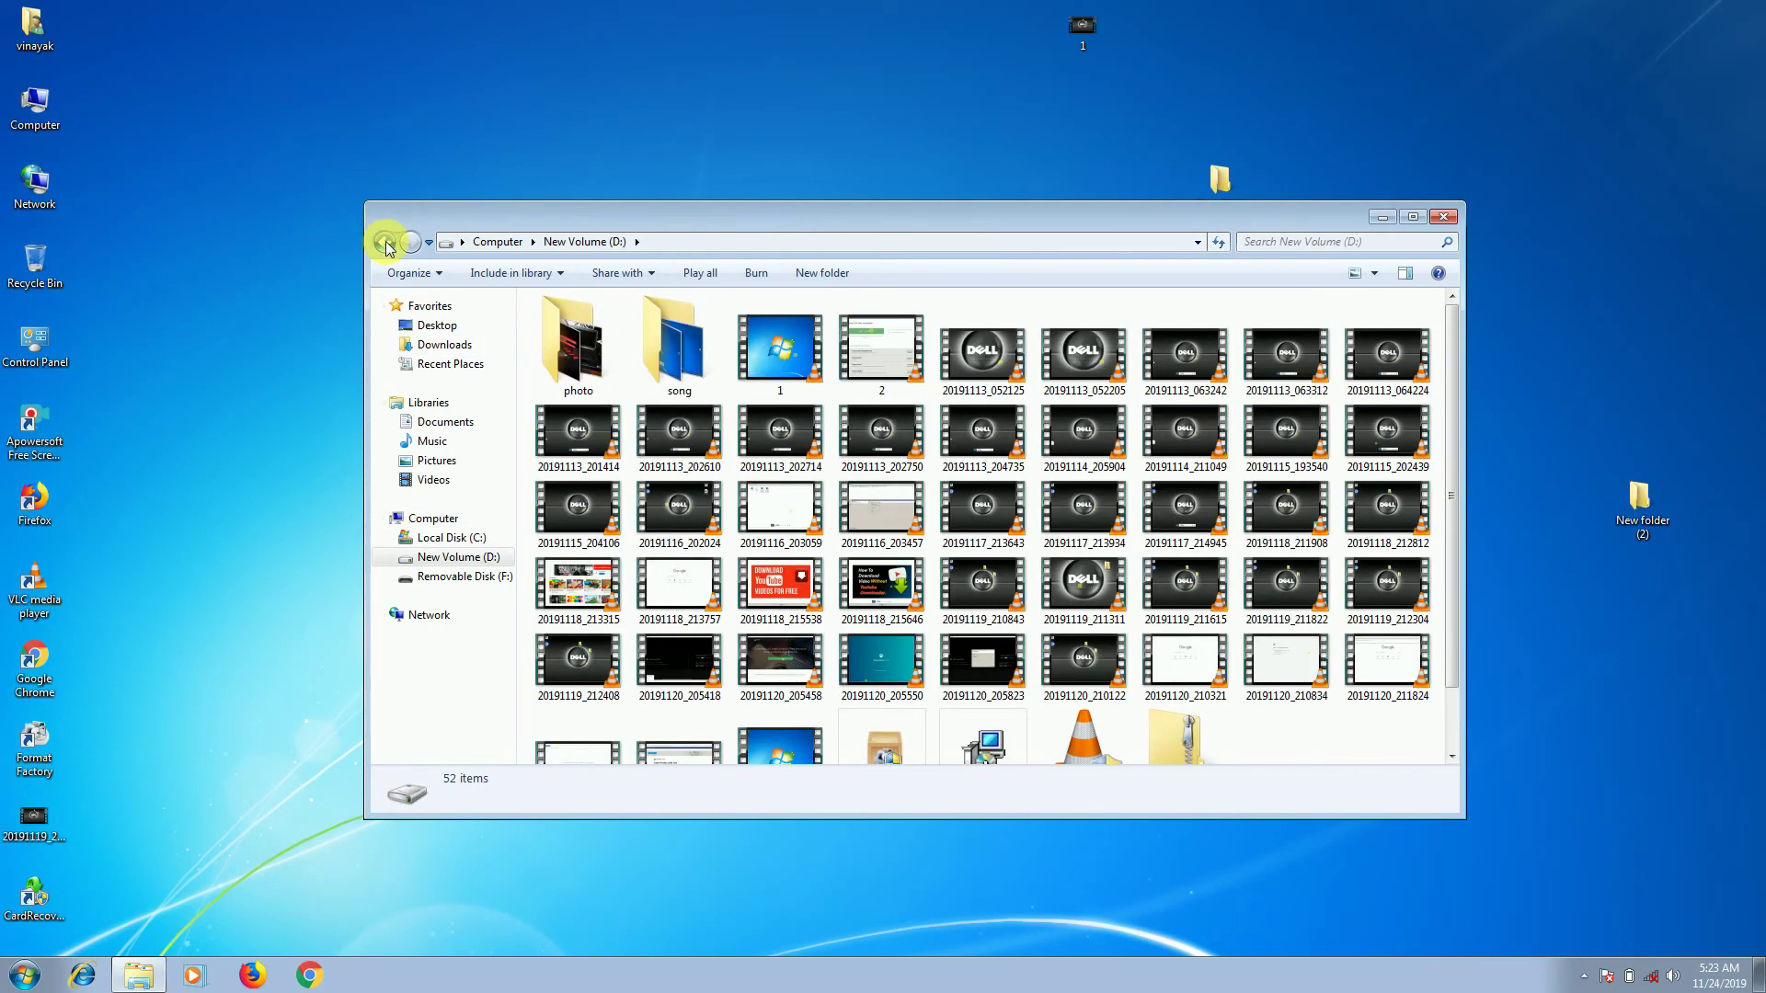
pyautogui.click(387, 243)
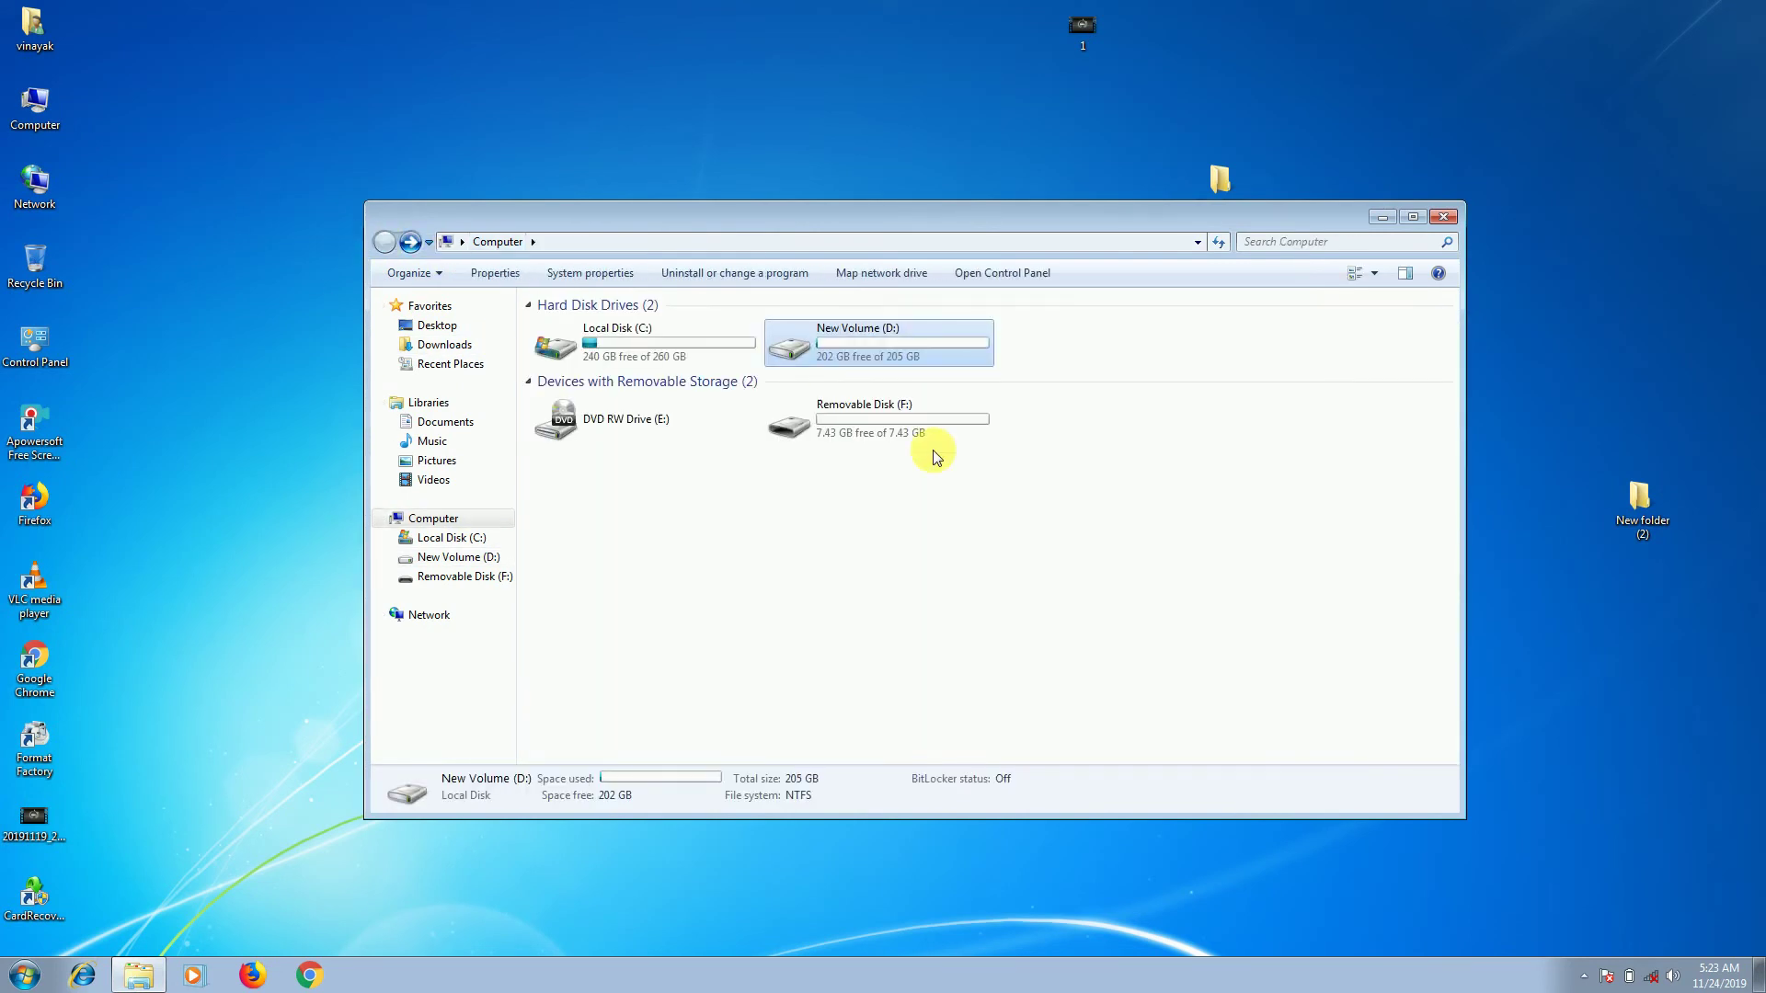
pyautogui.doubleClick(883, 432)
pyautogui.click(384, 244)
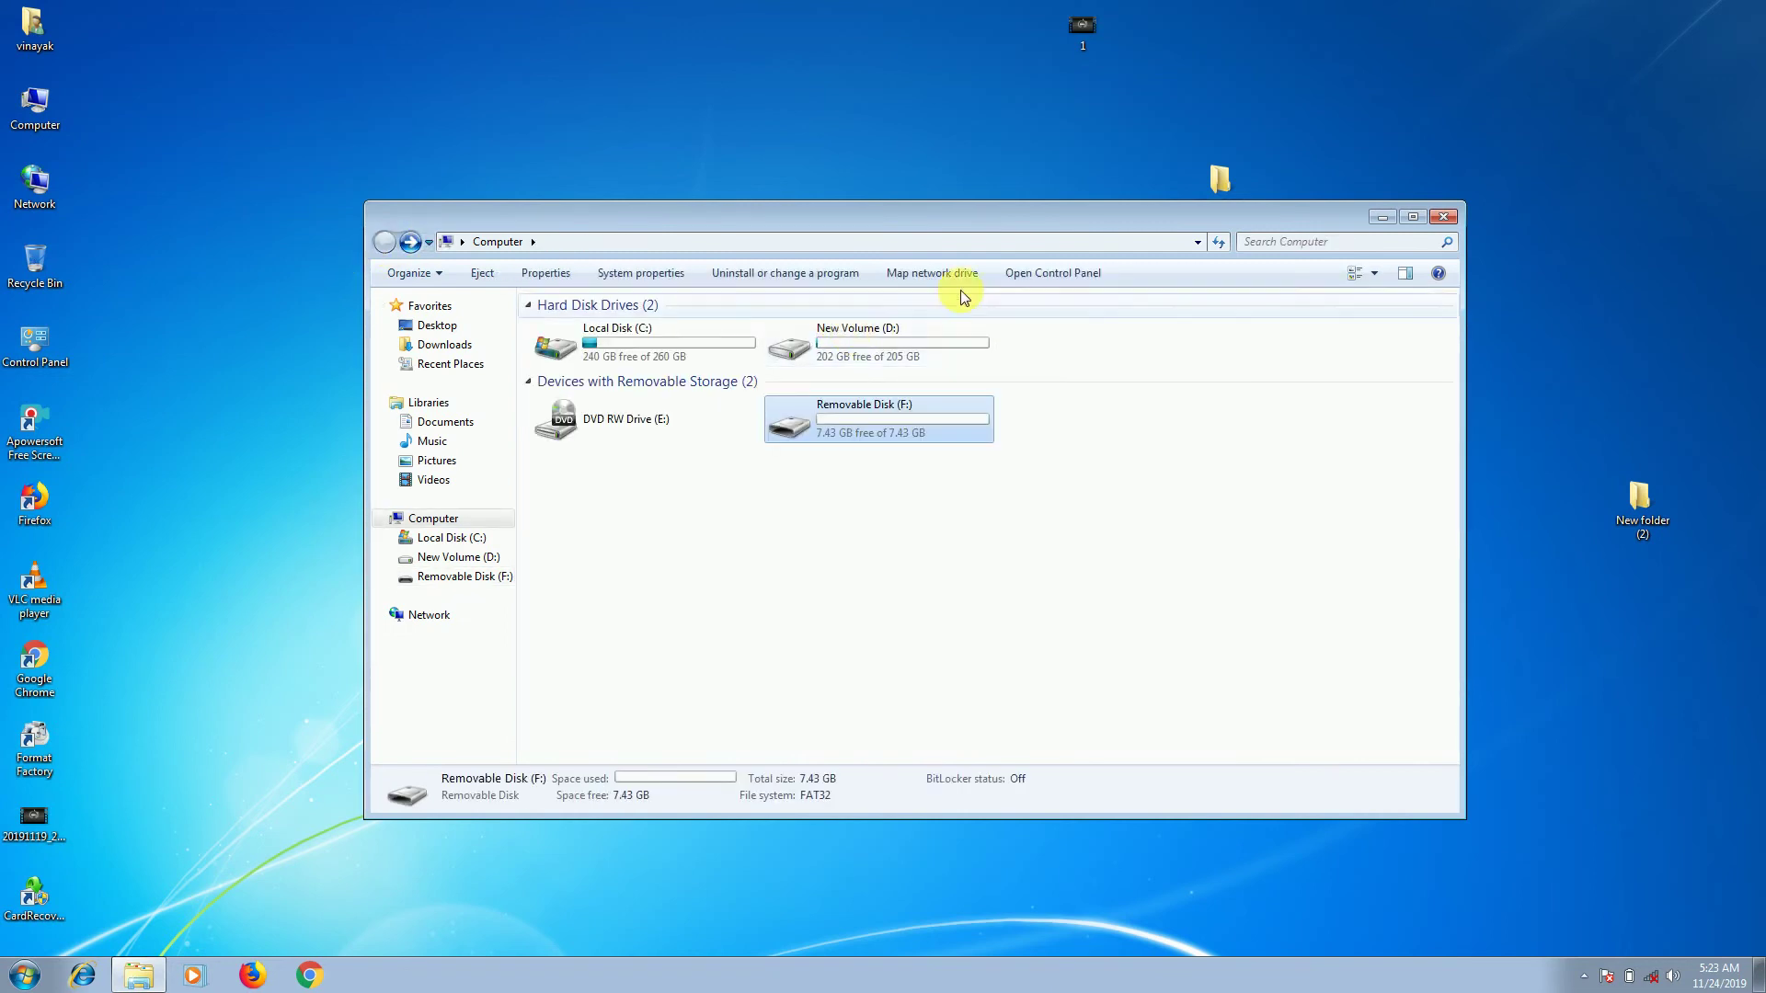
# Step: Open the song folder on New Volume (D:) in a maximized window
pyautogui.doubleClick(907, 340)
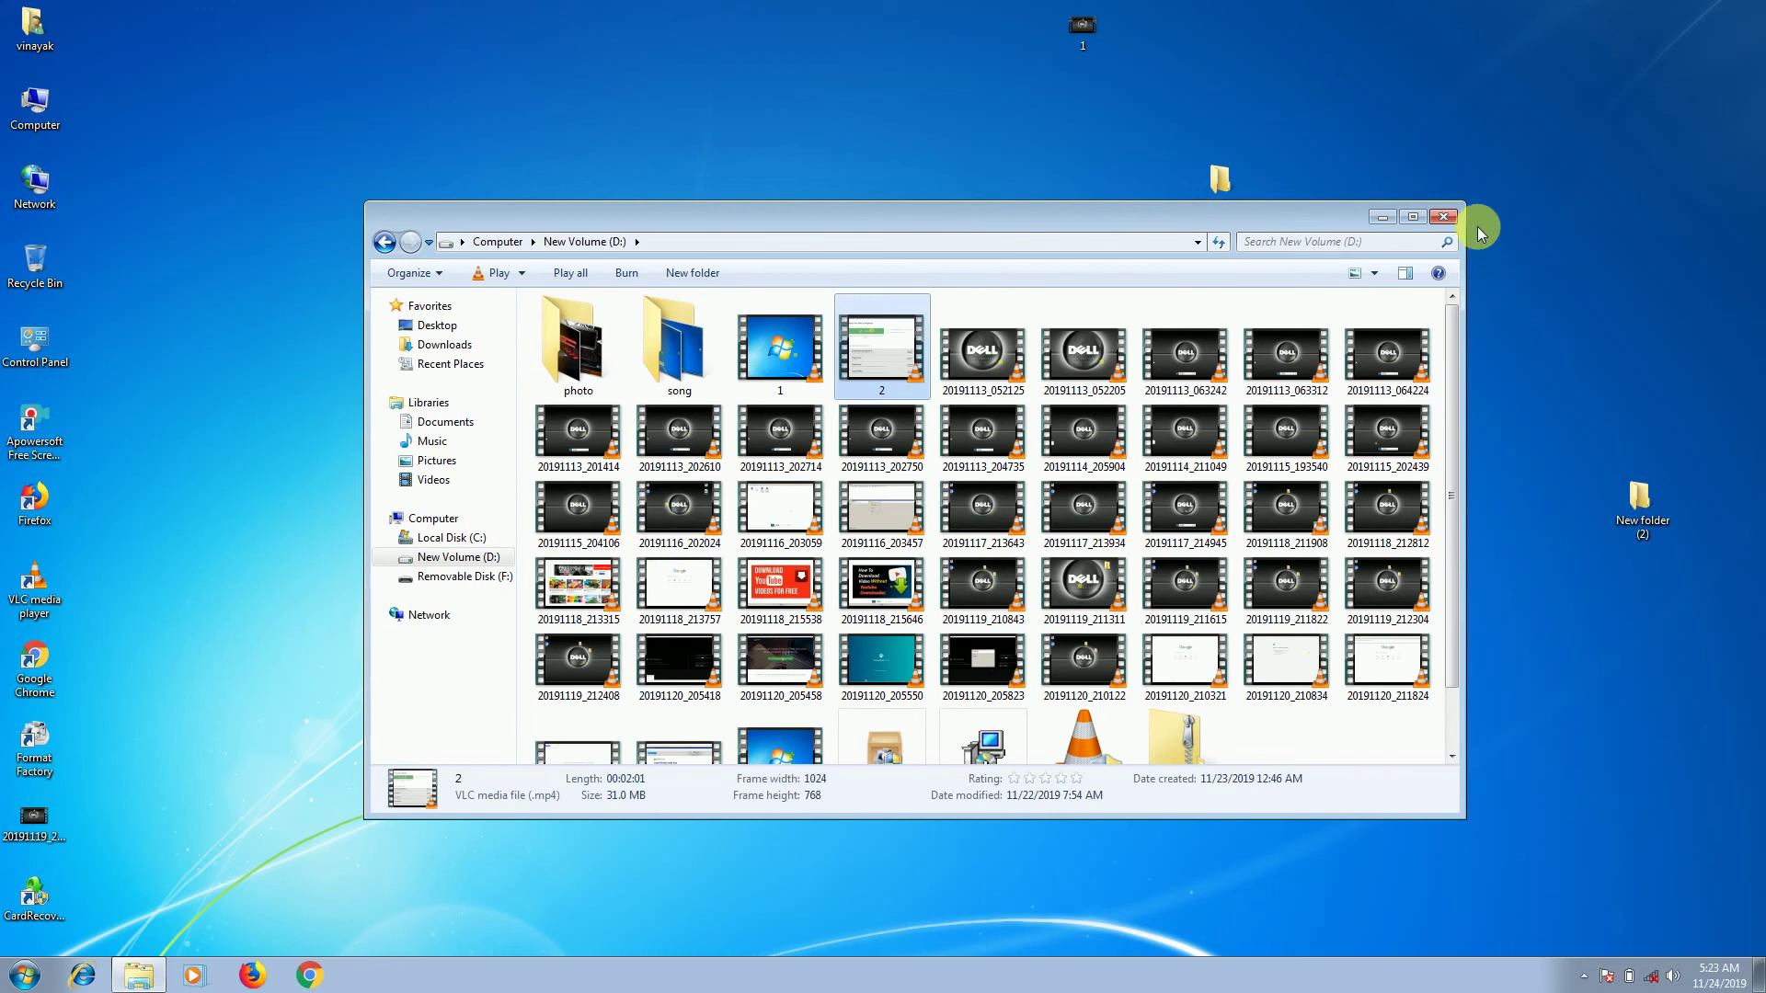
pyautogui.click(1413, 216)
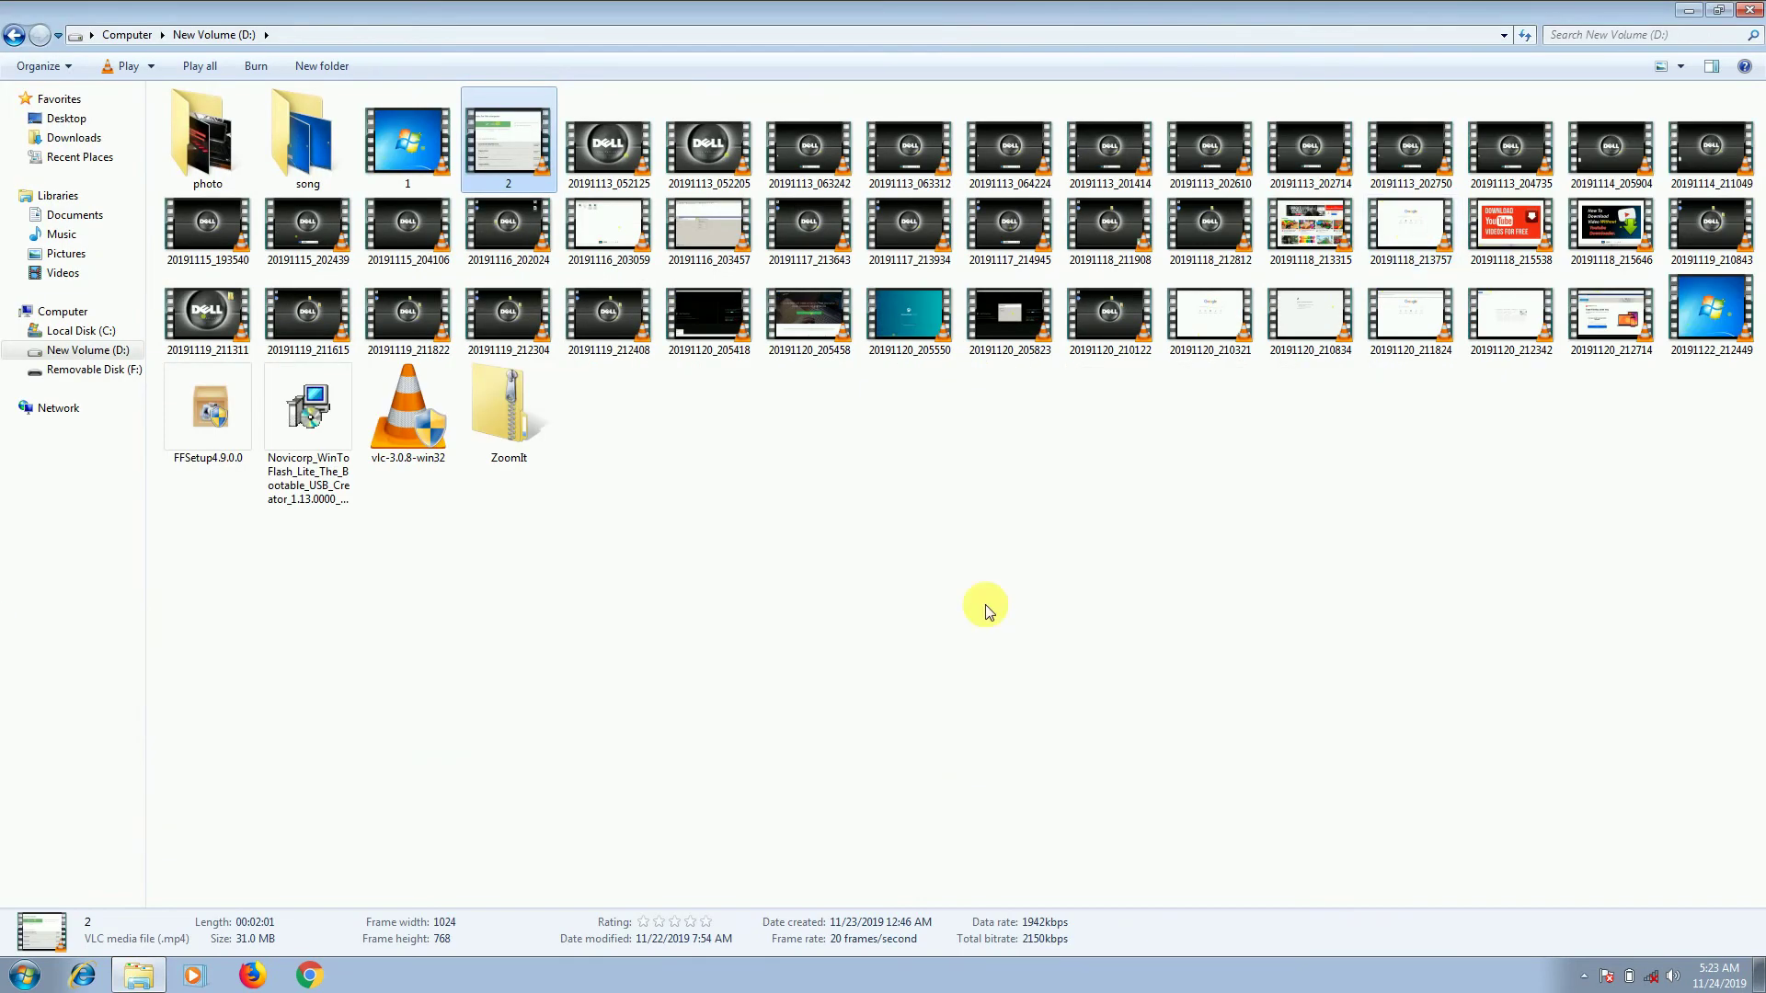
pyautogui.click(294, 141)
pyautogui.doubleClick(294, 141)
# Step: Send the JAGDAMBA, KCLUNNA and O_SAKI_SAKI audio files from the song folder to Removable Disk (F:)
pyautogui.click(293, 138)
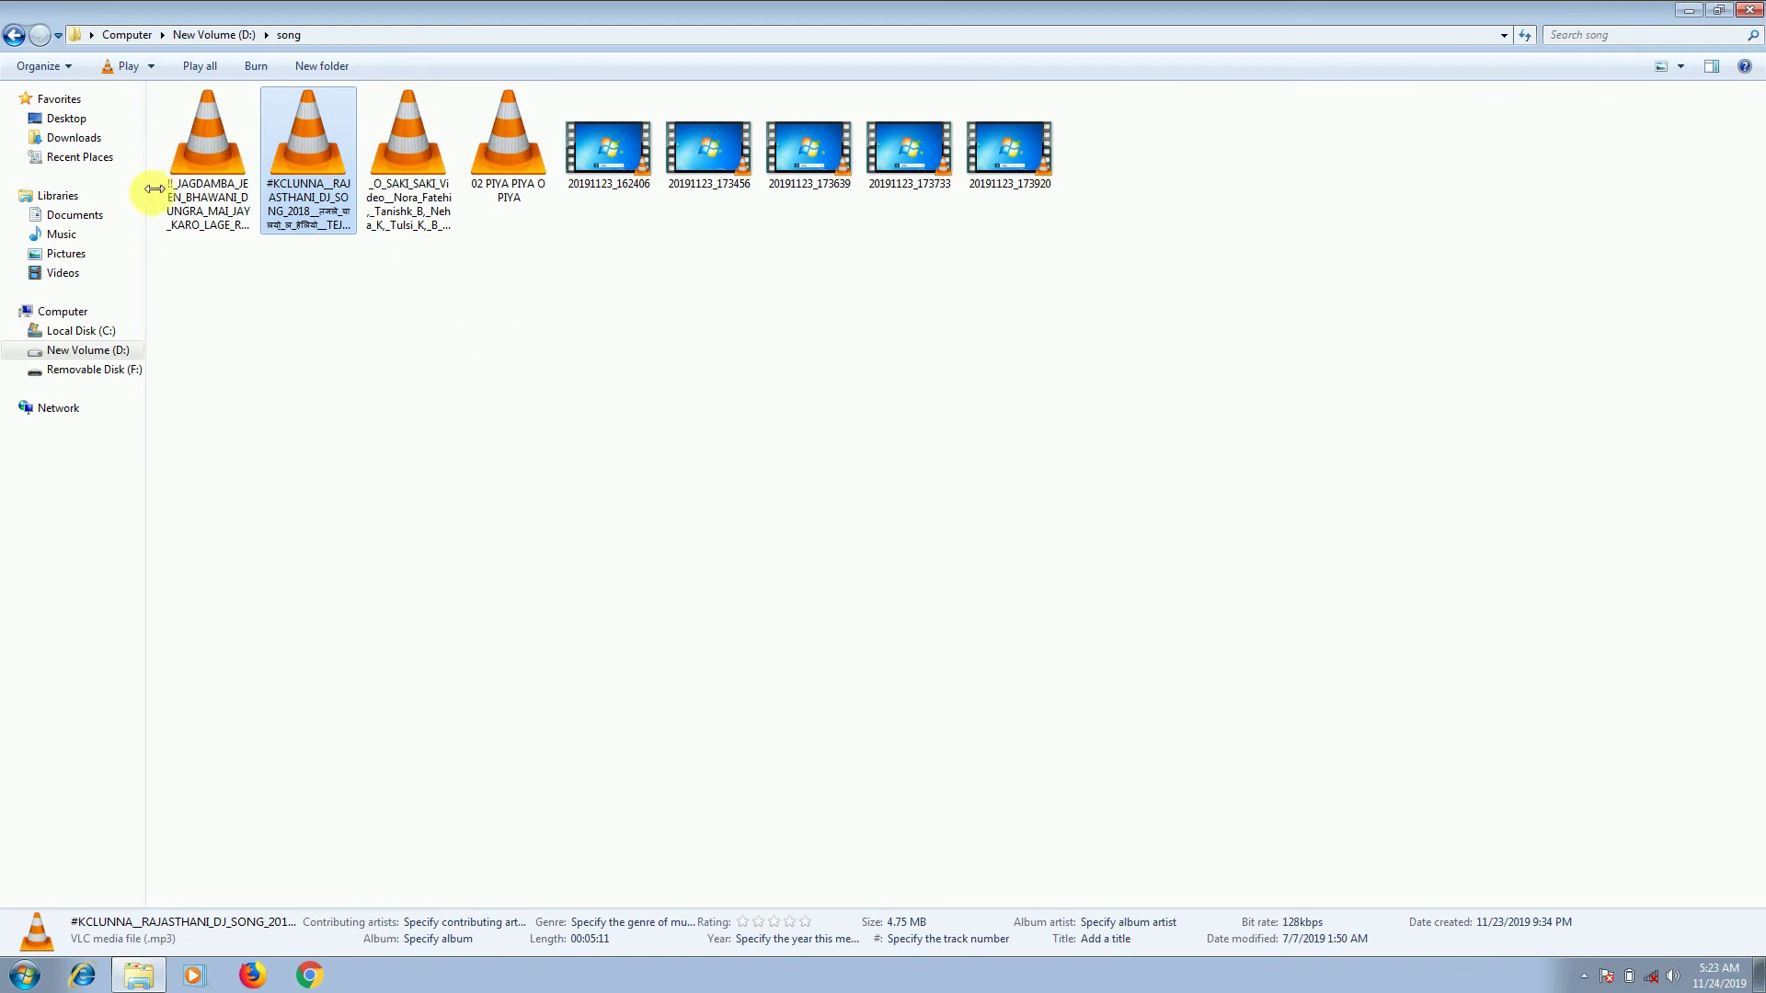
pyautogui.keyDown('ctrl'); pyautogui.click(230, 170); pyautogui.keyUp('ctrl')
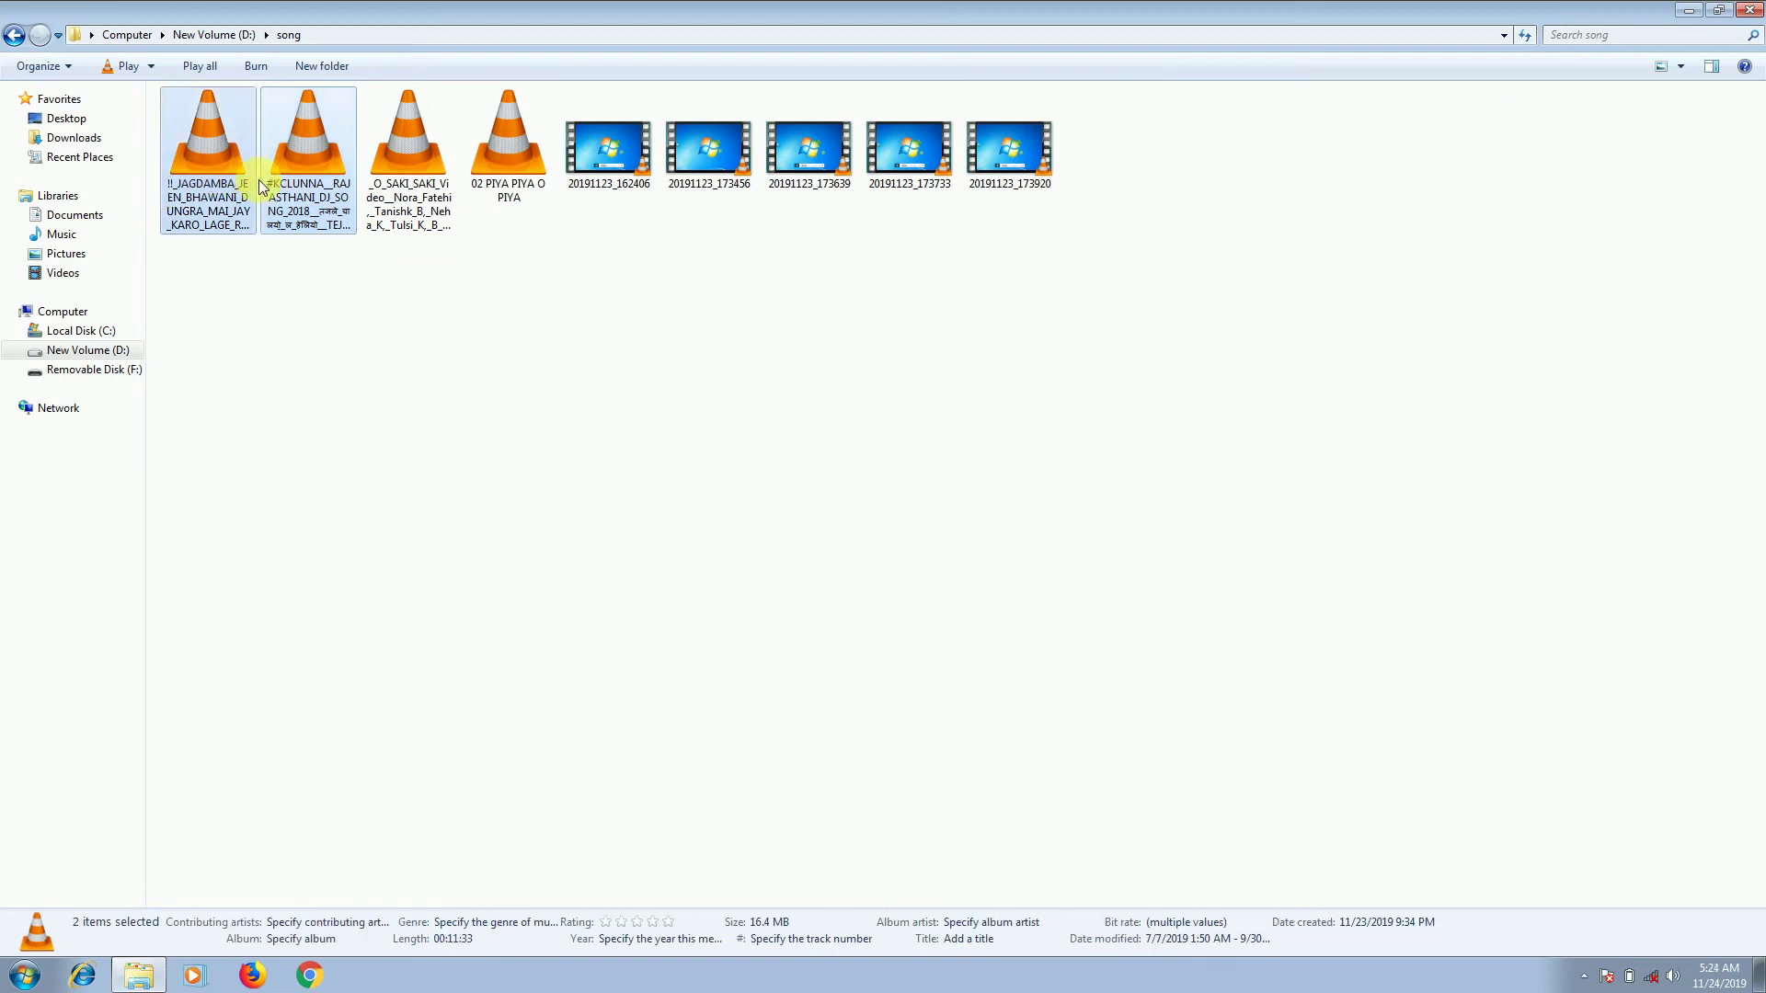
pyautogui.keyDown('ctrl'); pyautogui.click(447, 164); pyautogui.keyUp('ctrl')
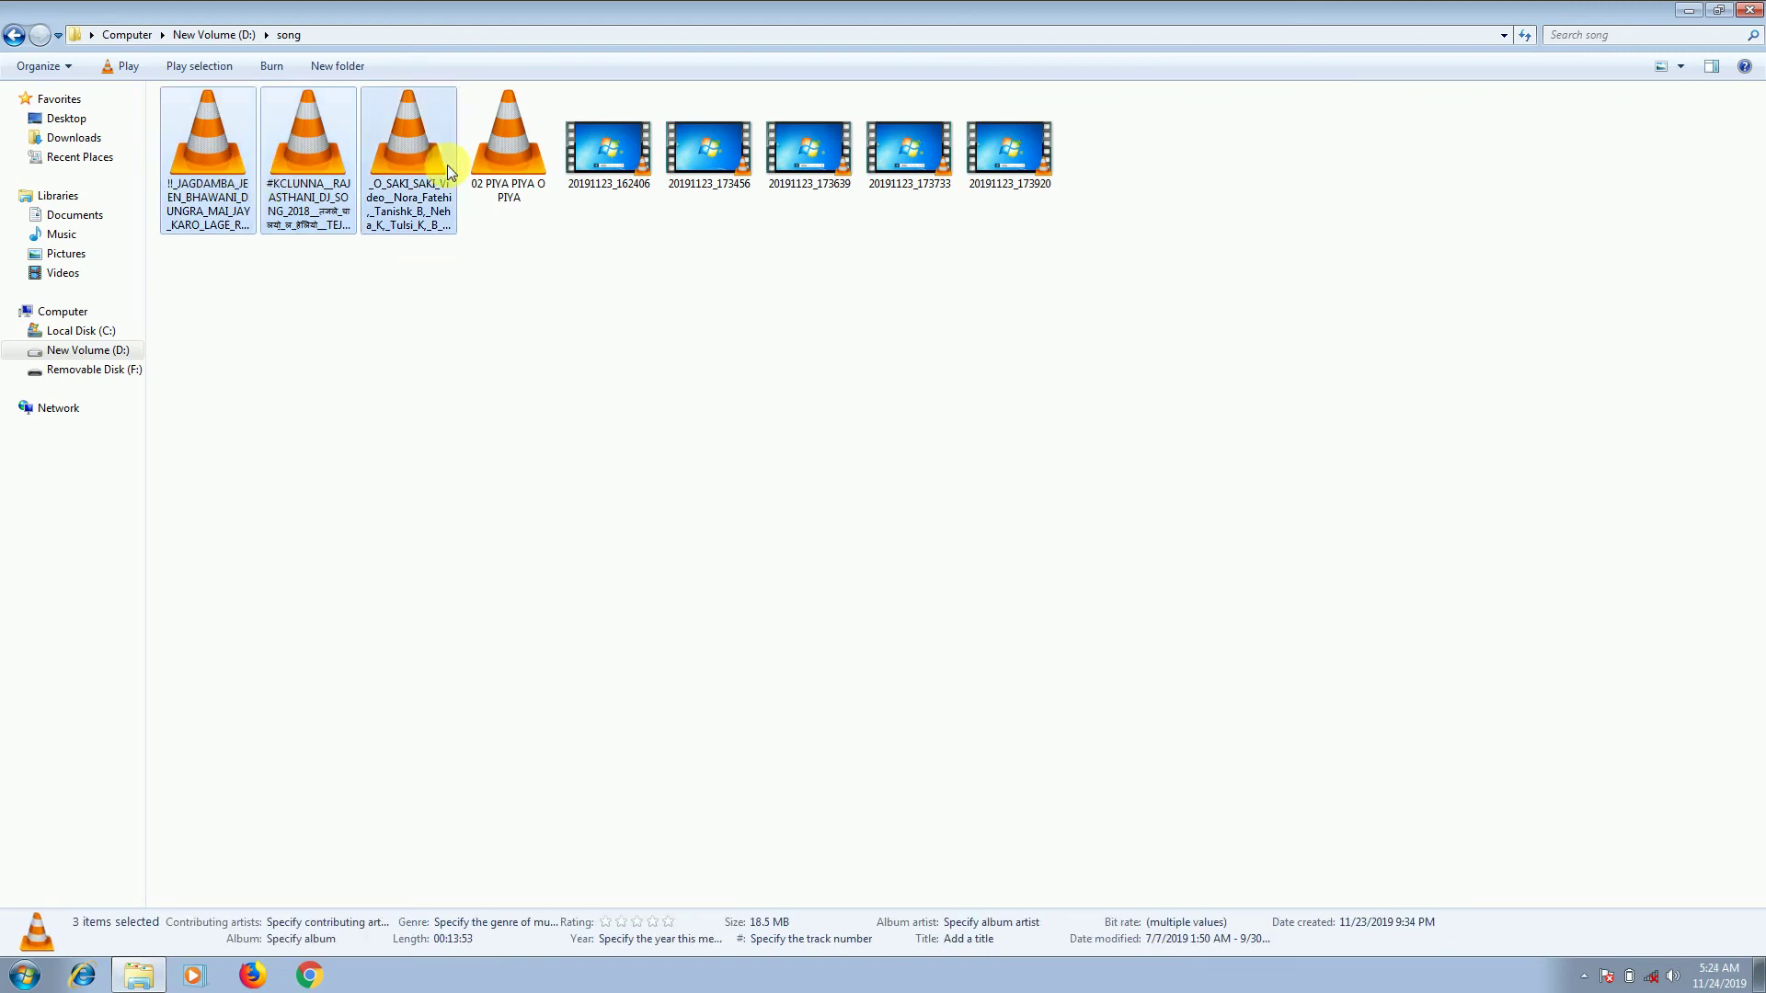
pyautogui.rightClick(447, 164)
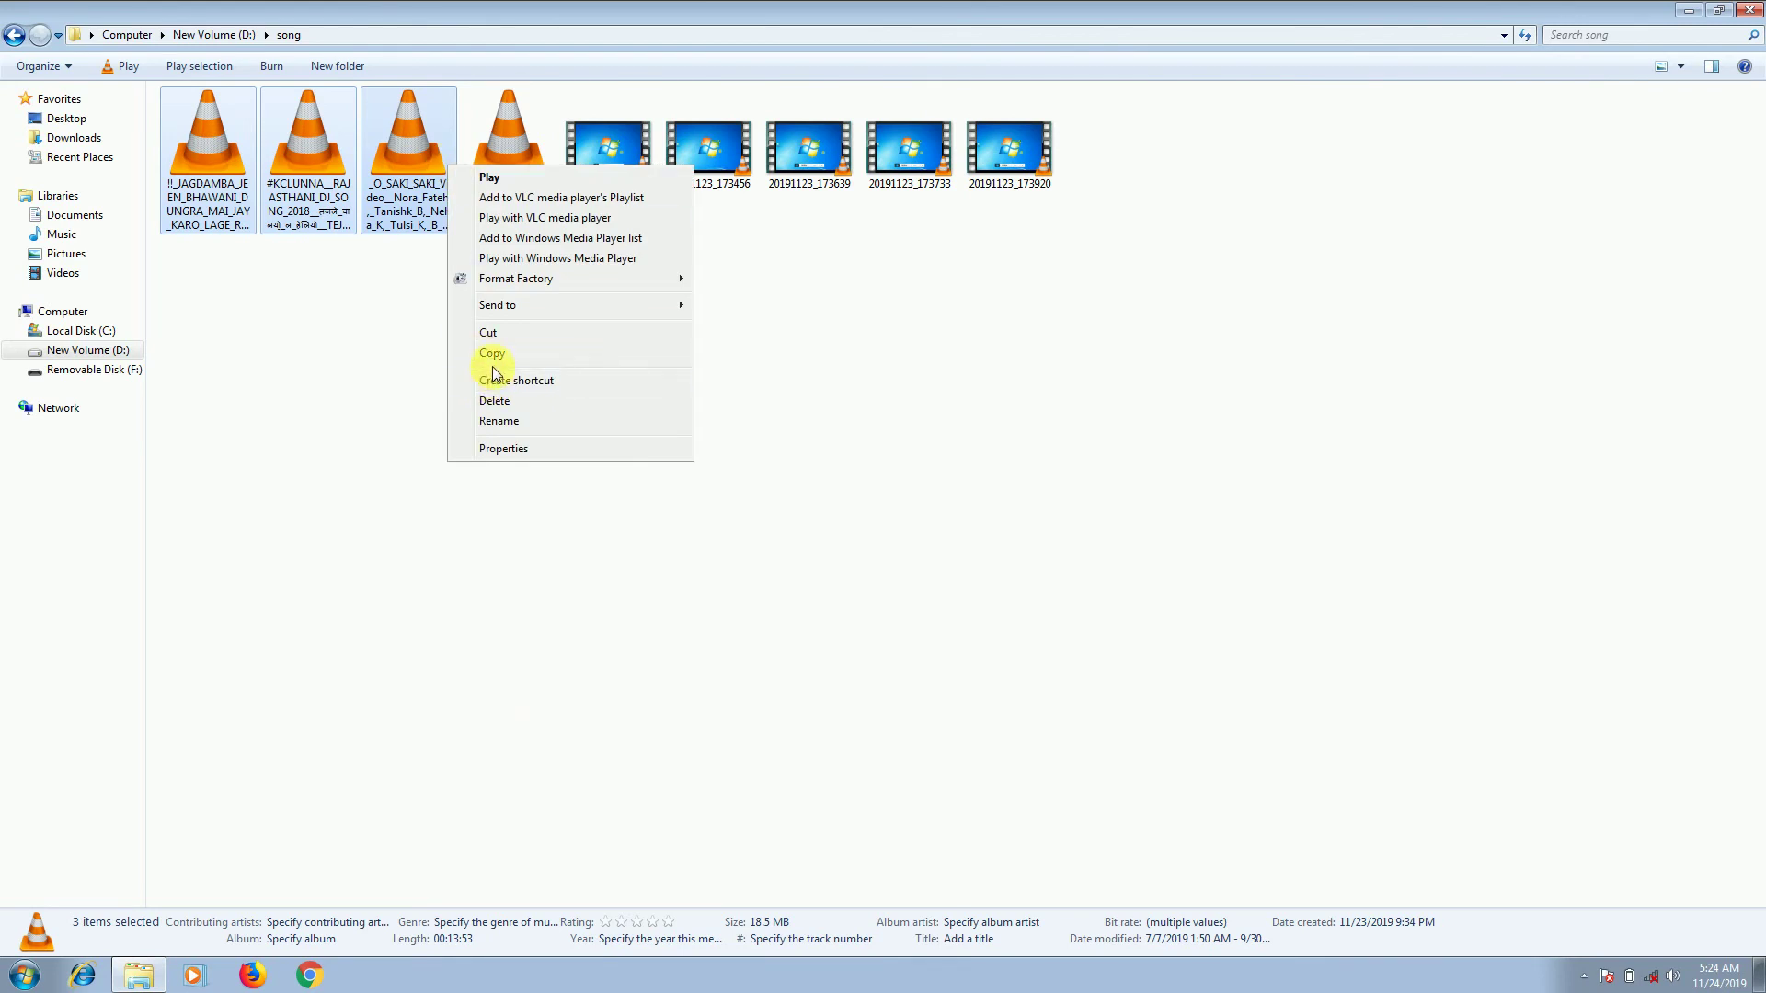
pyautogui.moveTo(540, 305)
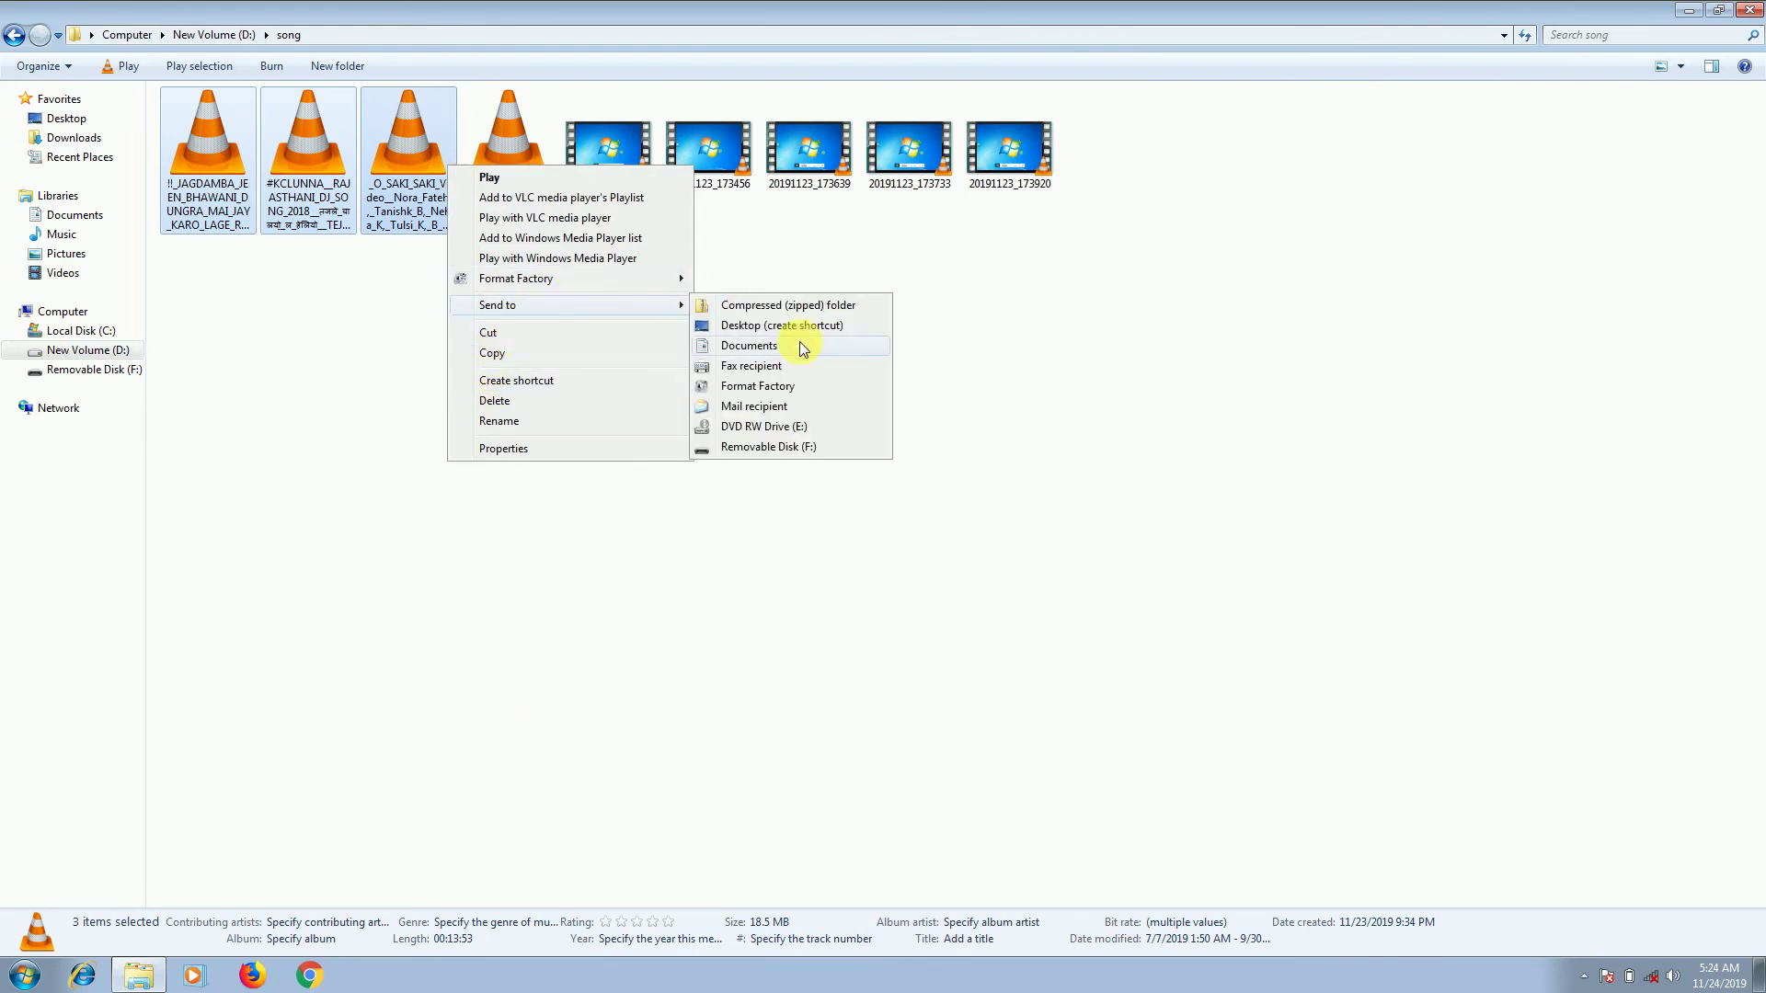
pyautogui.click(720, 448)
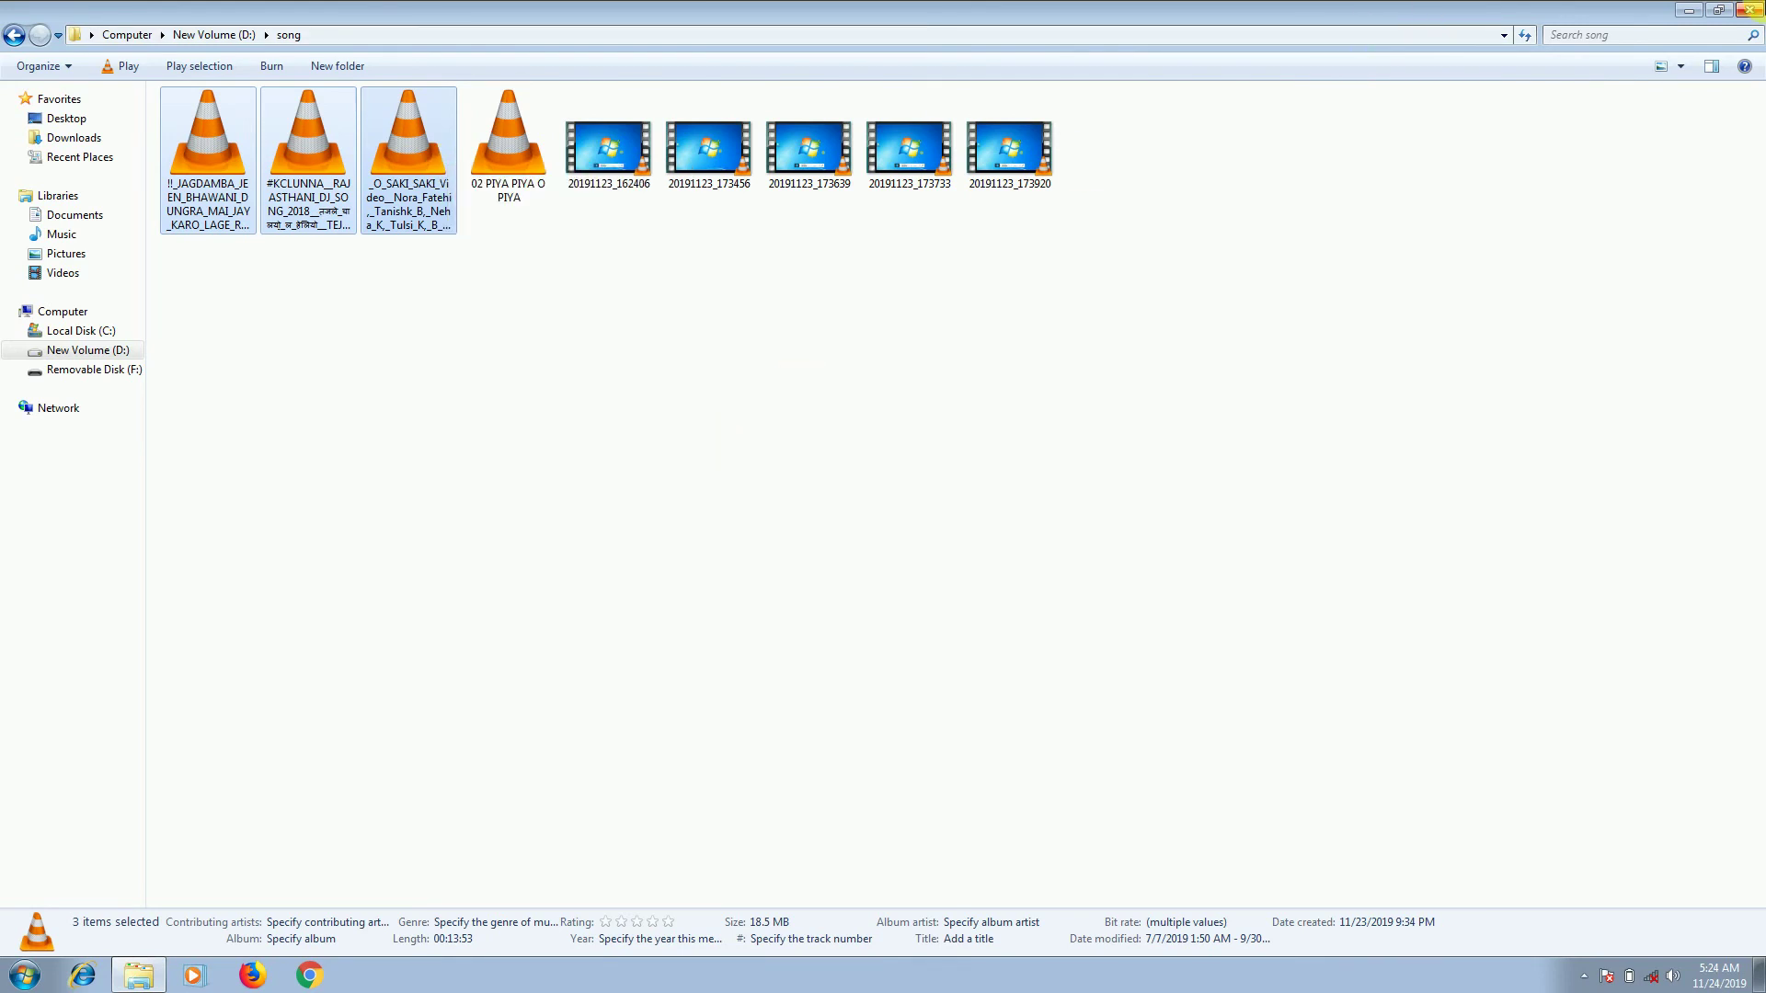
# Step: Close the song folder, reopen Computer and check the files copied to Removable Disk (F:)
pyautogui.click(1748, 9)
pyautogui.click(27, 115)
pyautogui.doubleClick(27, 115)
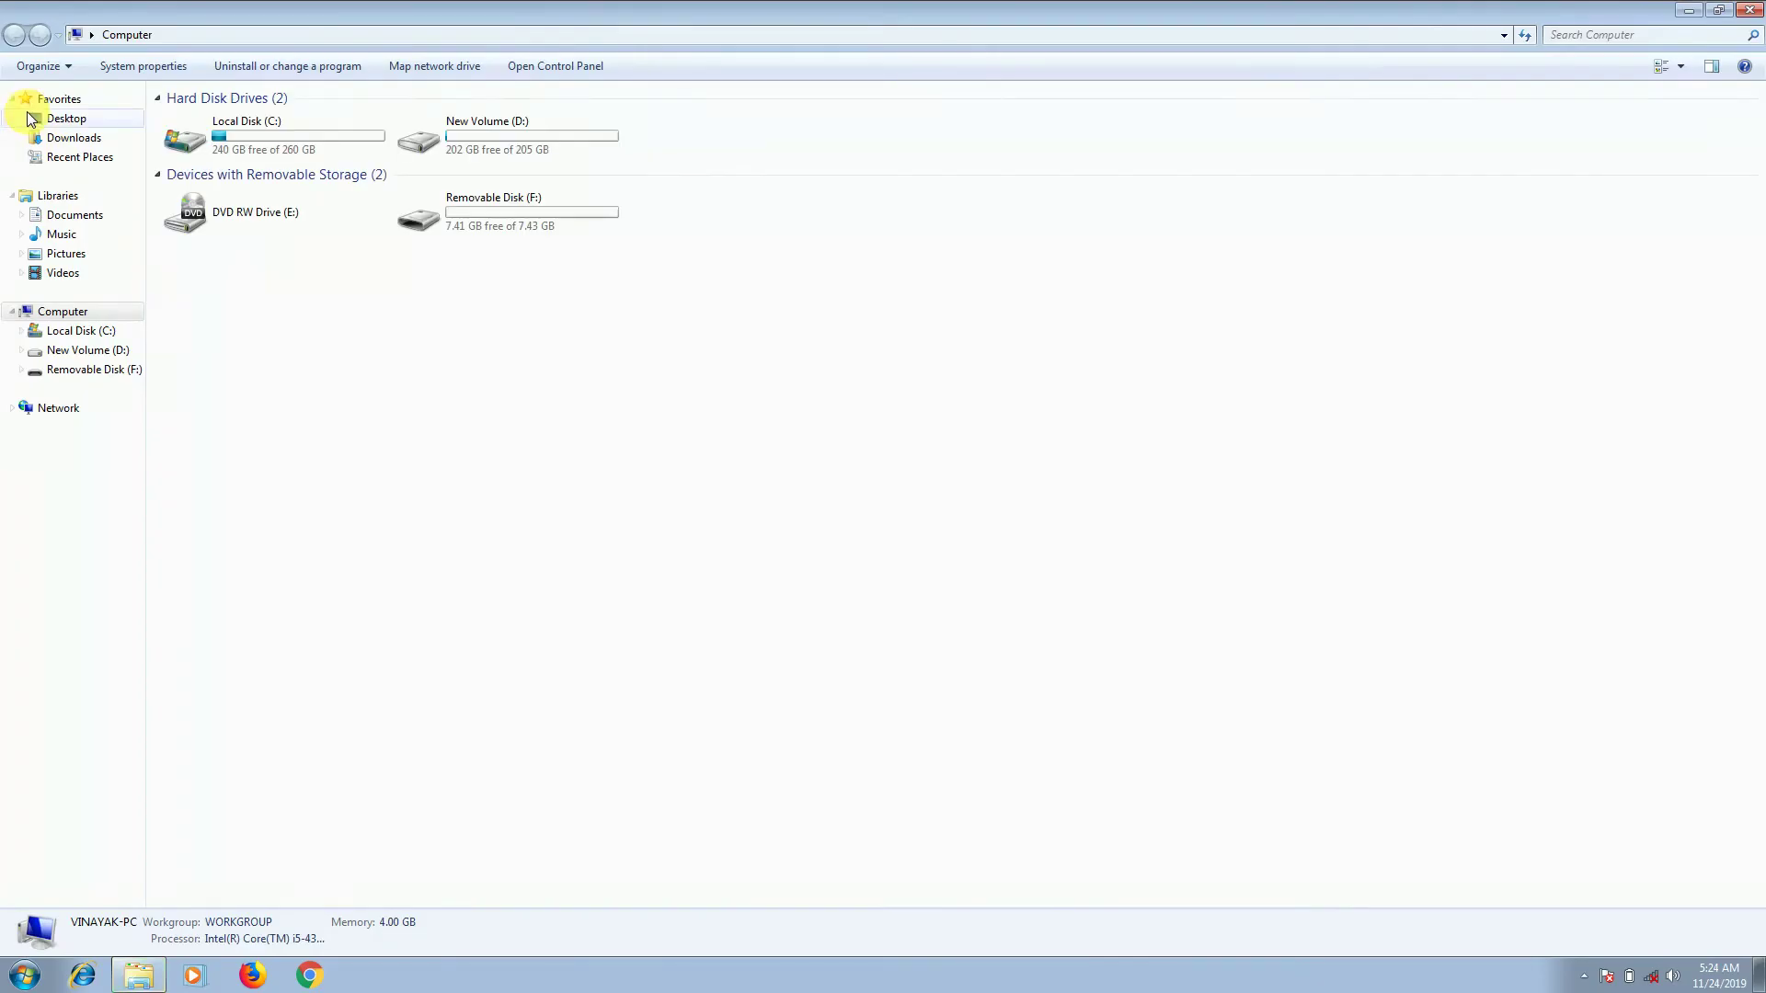
pyautogui.click(456, 235)
pyautogui.doubleClick(456, 235)
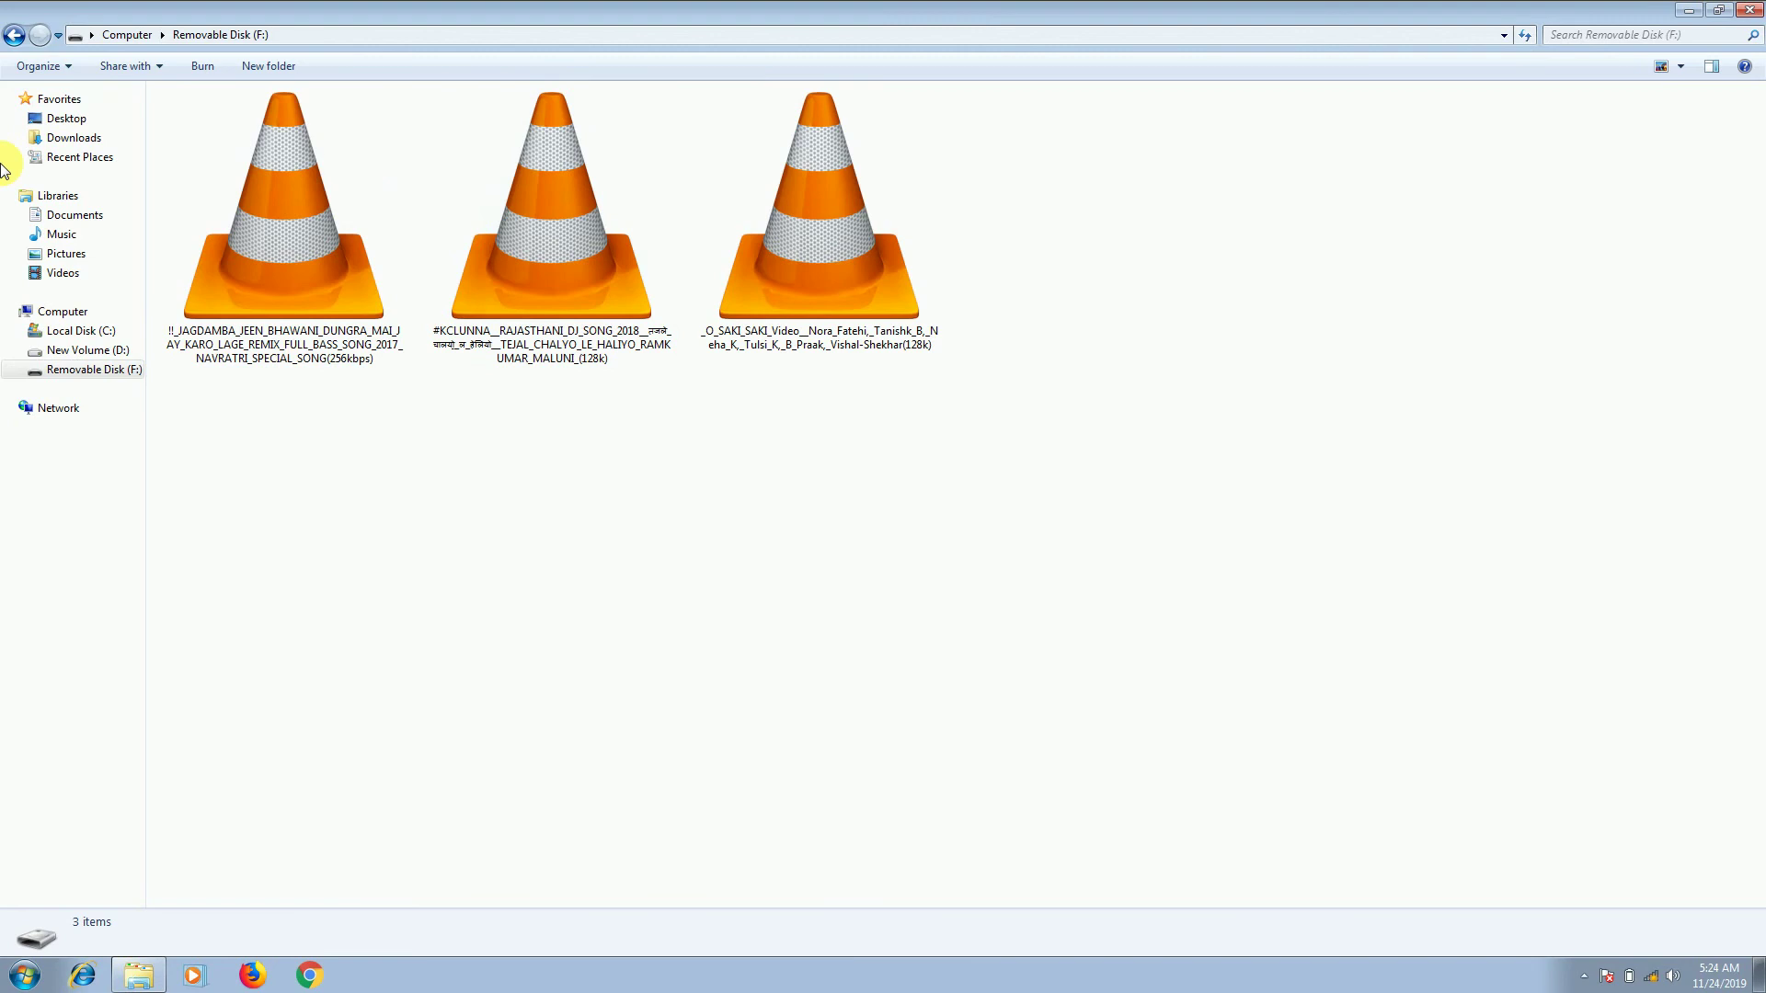
pyautogui.press('BackSpace')
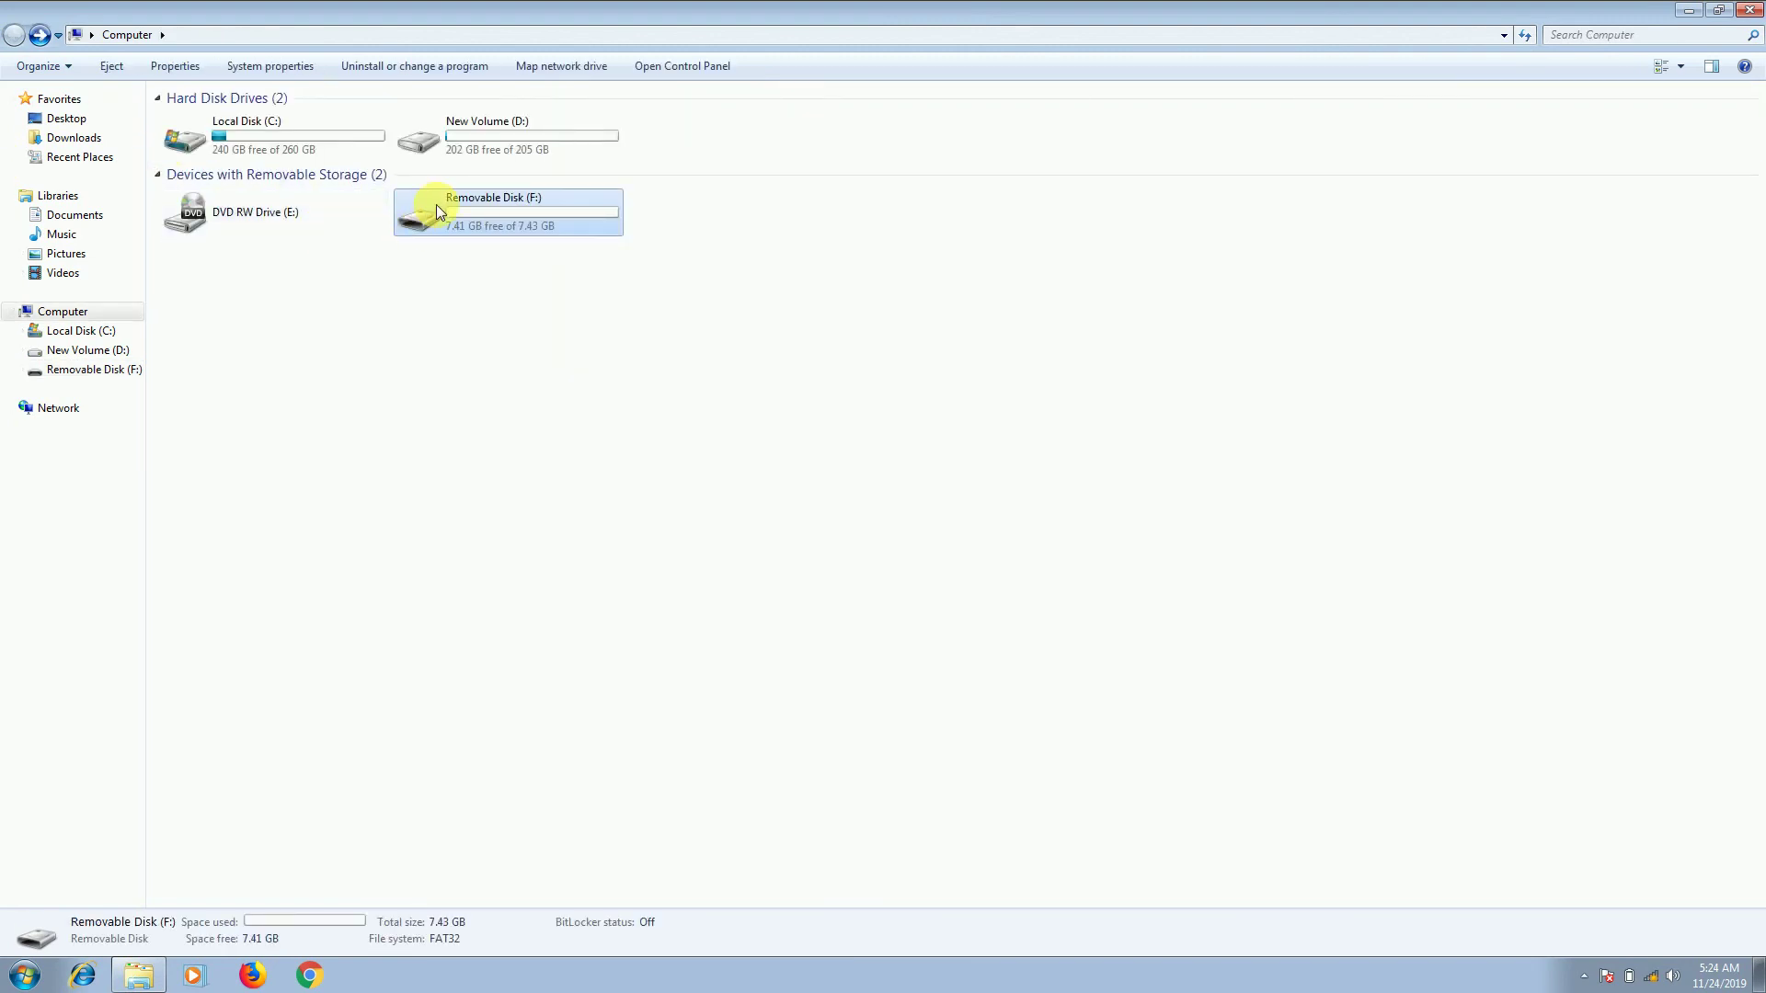
# Step: Quick-format Removable Disk (F:) as FAT32 with a 4096-byte allocation unit size, and close the Computer window
pyautogui.rightClick(436, 204)
pyautogui.click(488, 355)
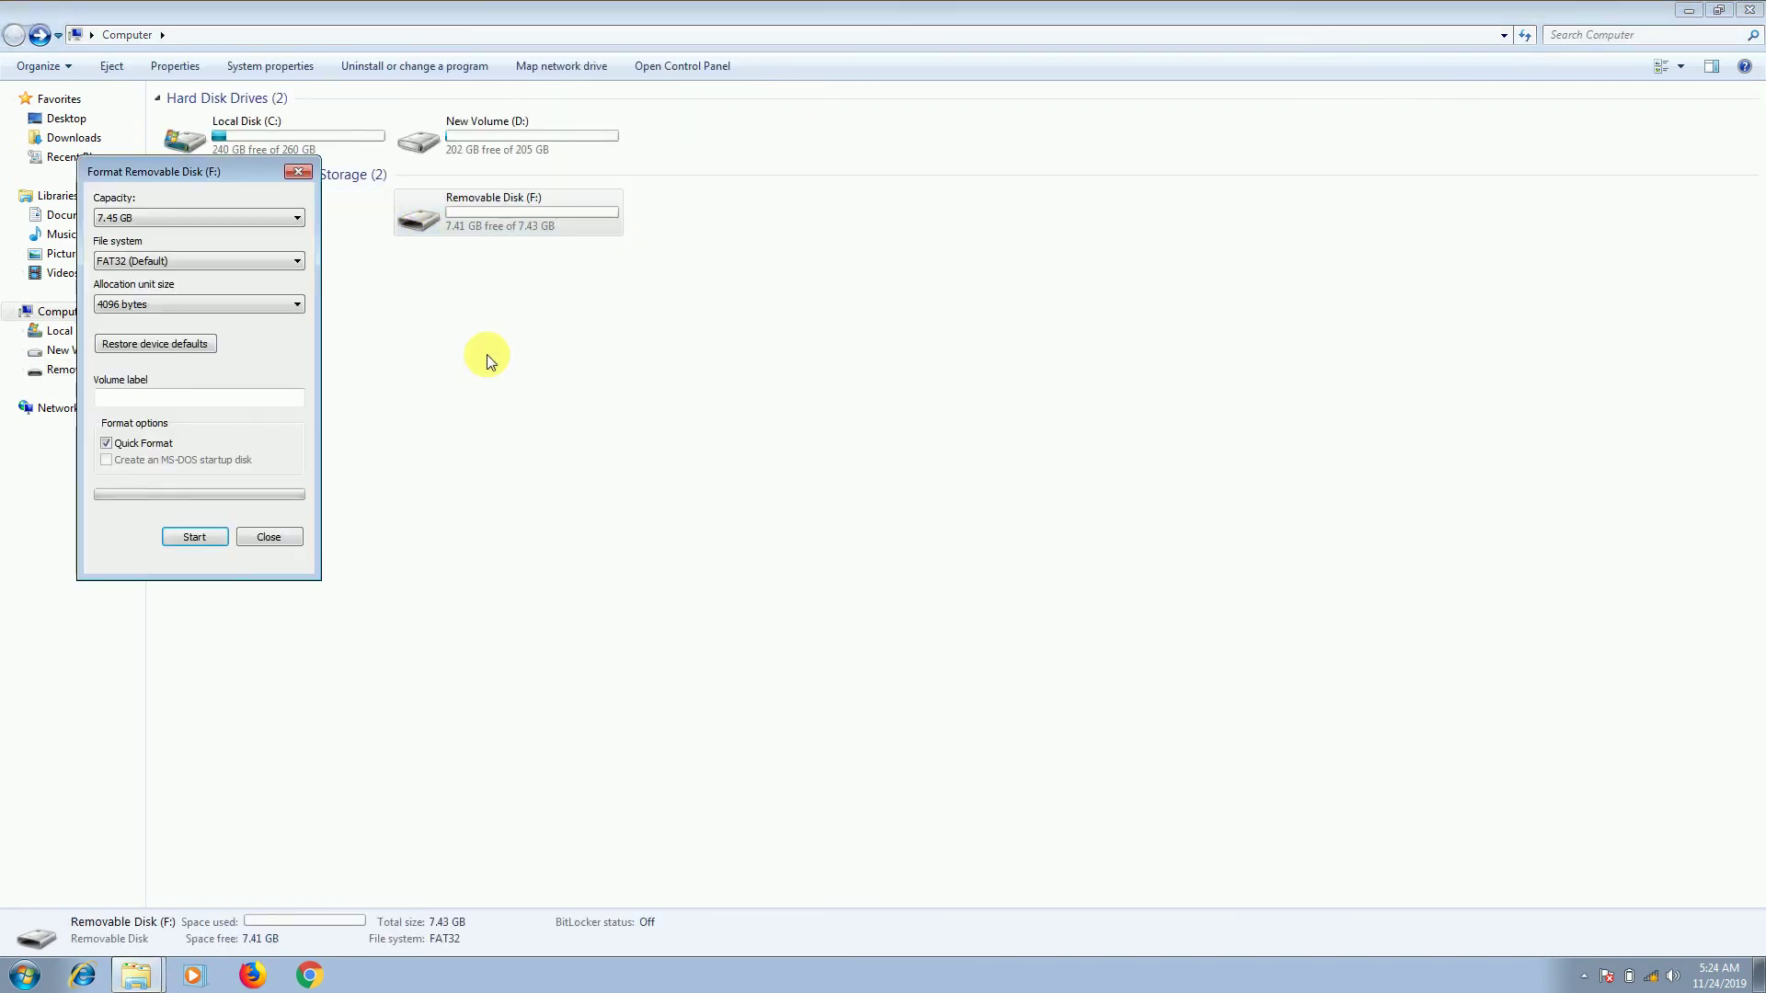
pyautogui.click(217, 537)
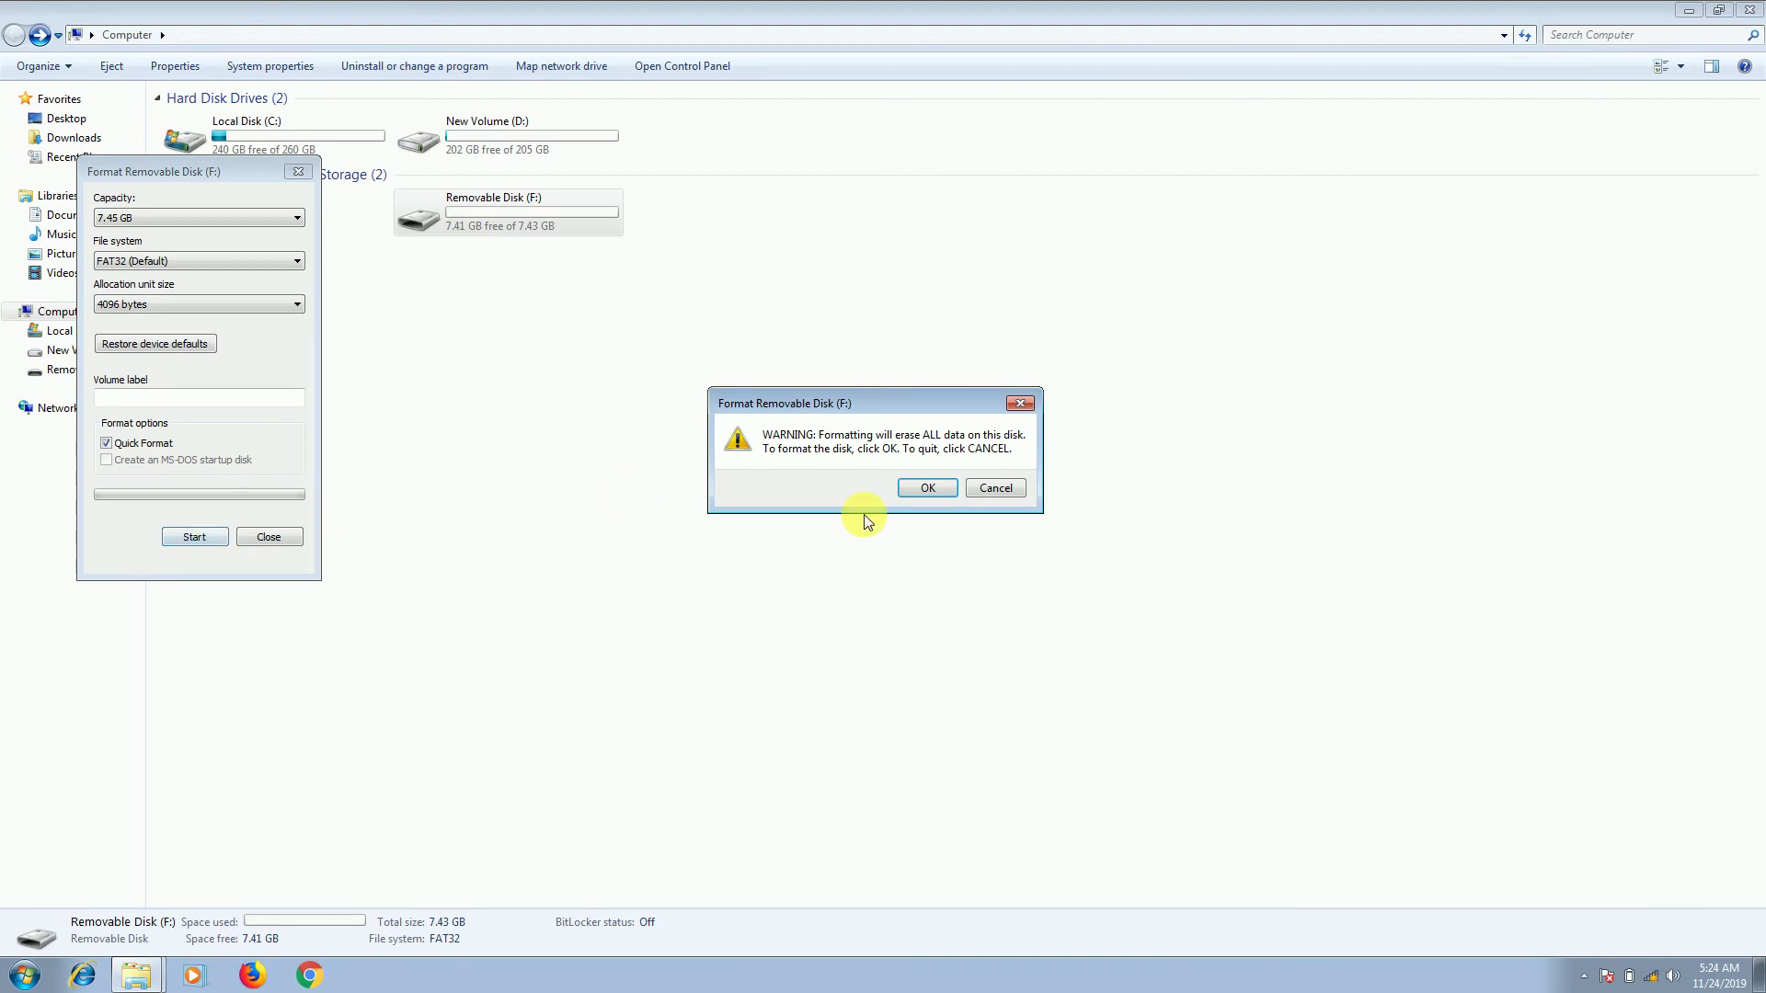
pyautogui.click(928, 488)
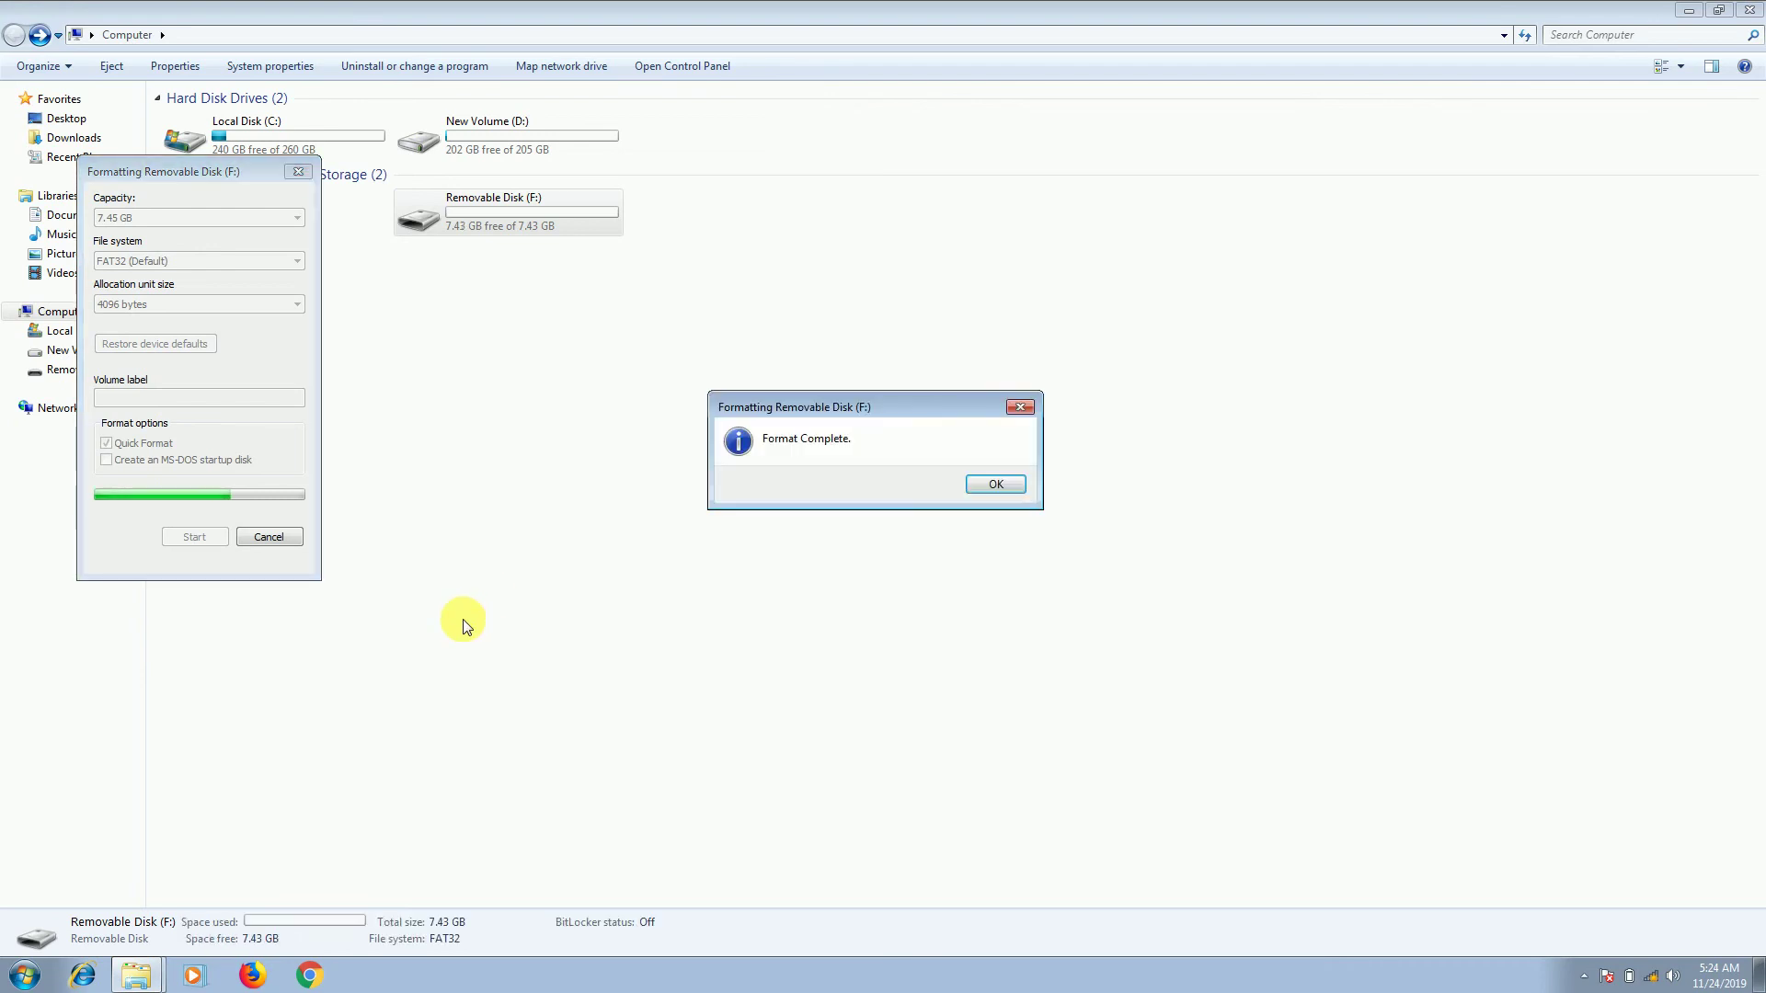
pyautogui.click(1015, 482)
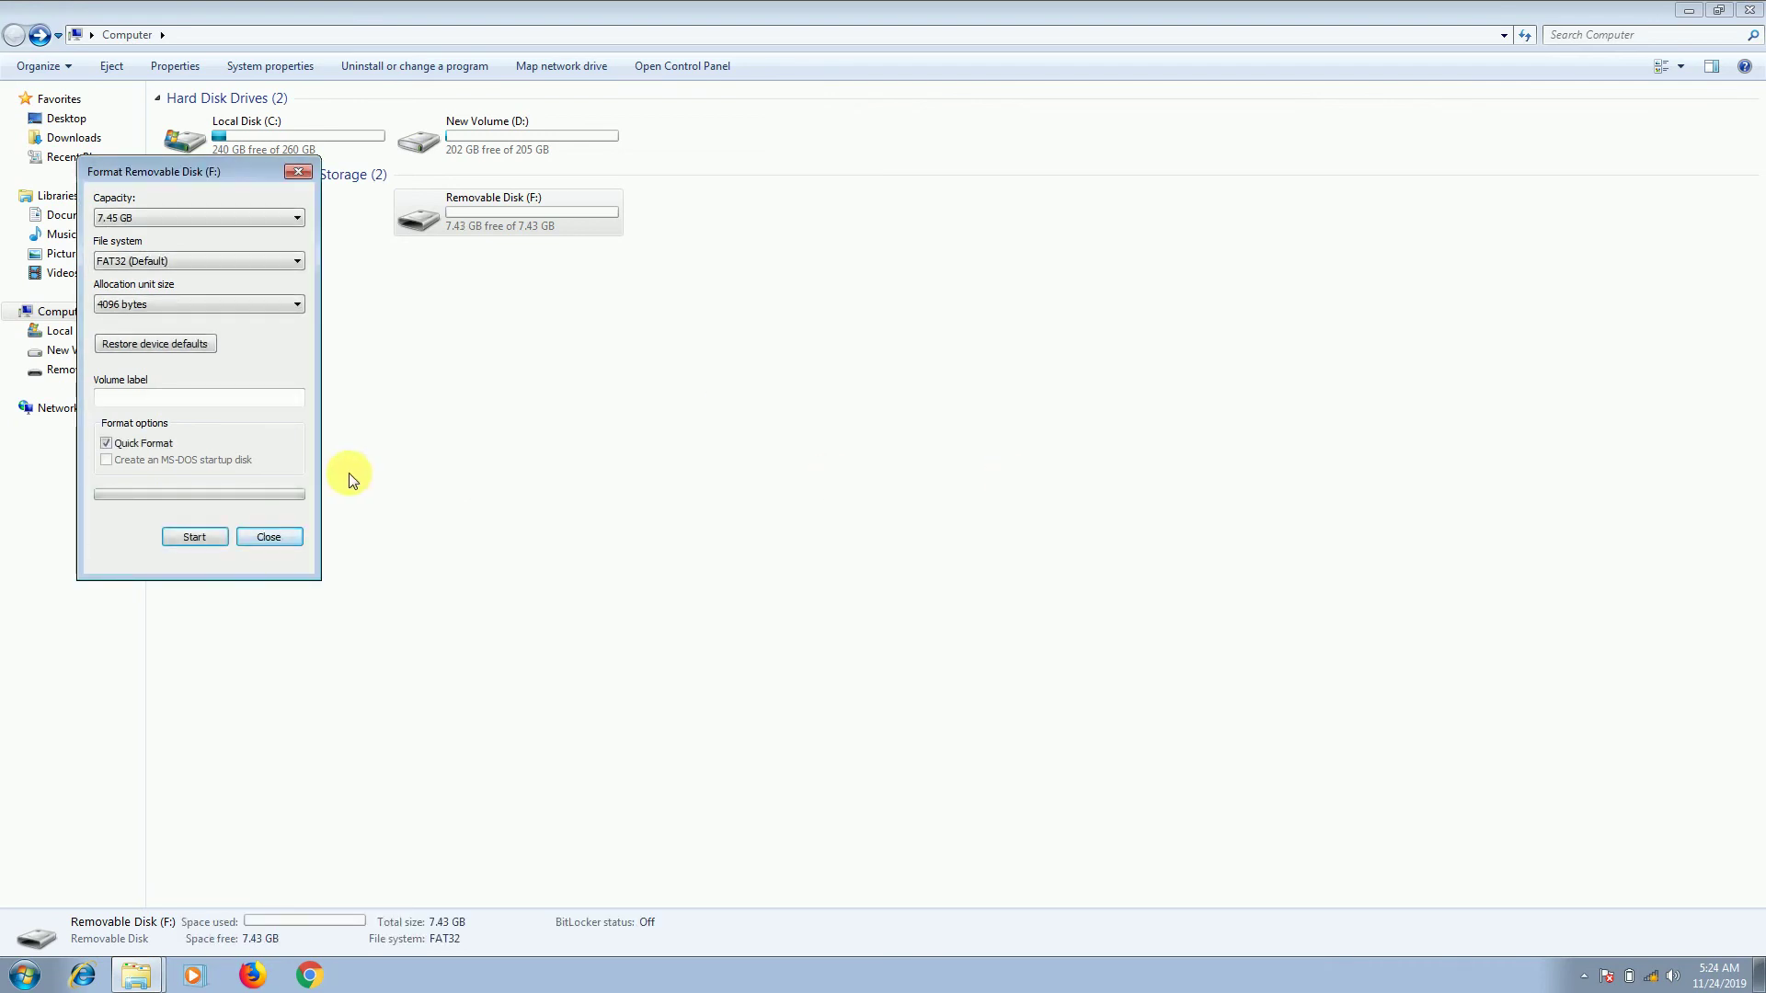
pyautogui.click(283, 532)
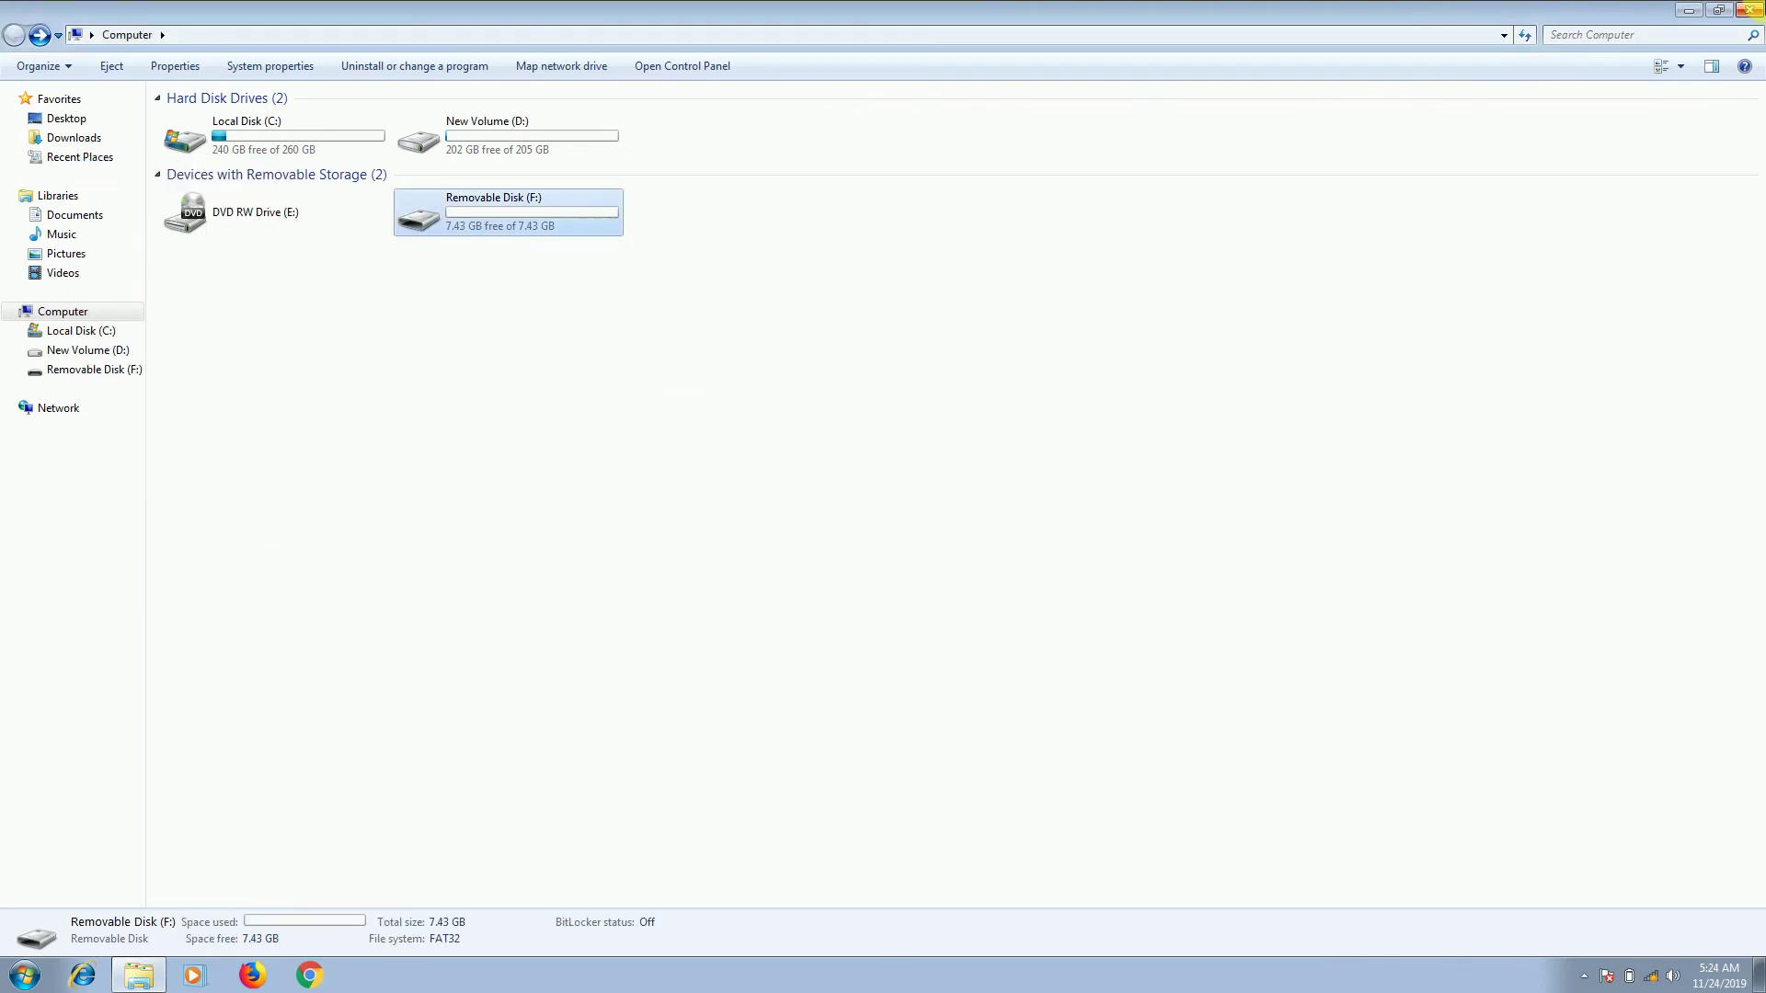
pyautogui.click(1754, 13)
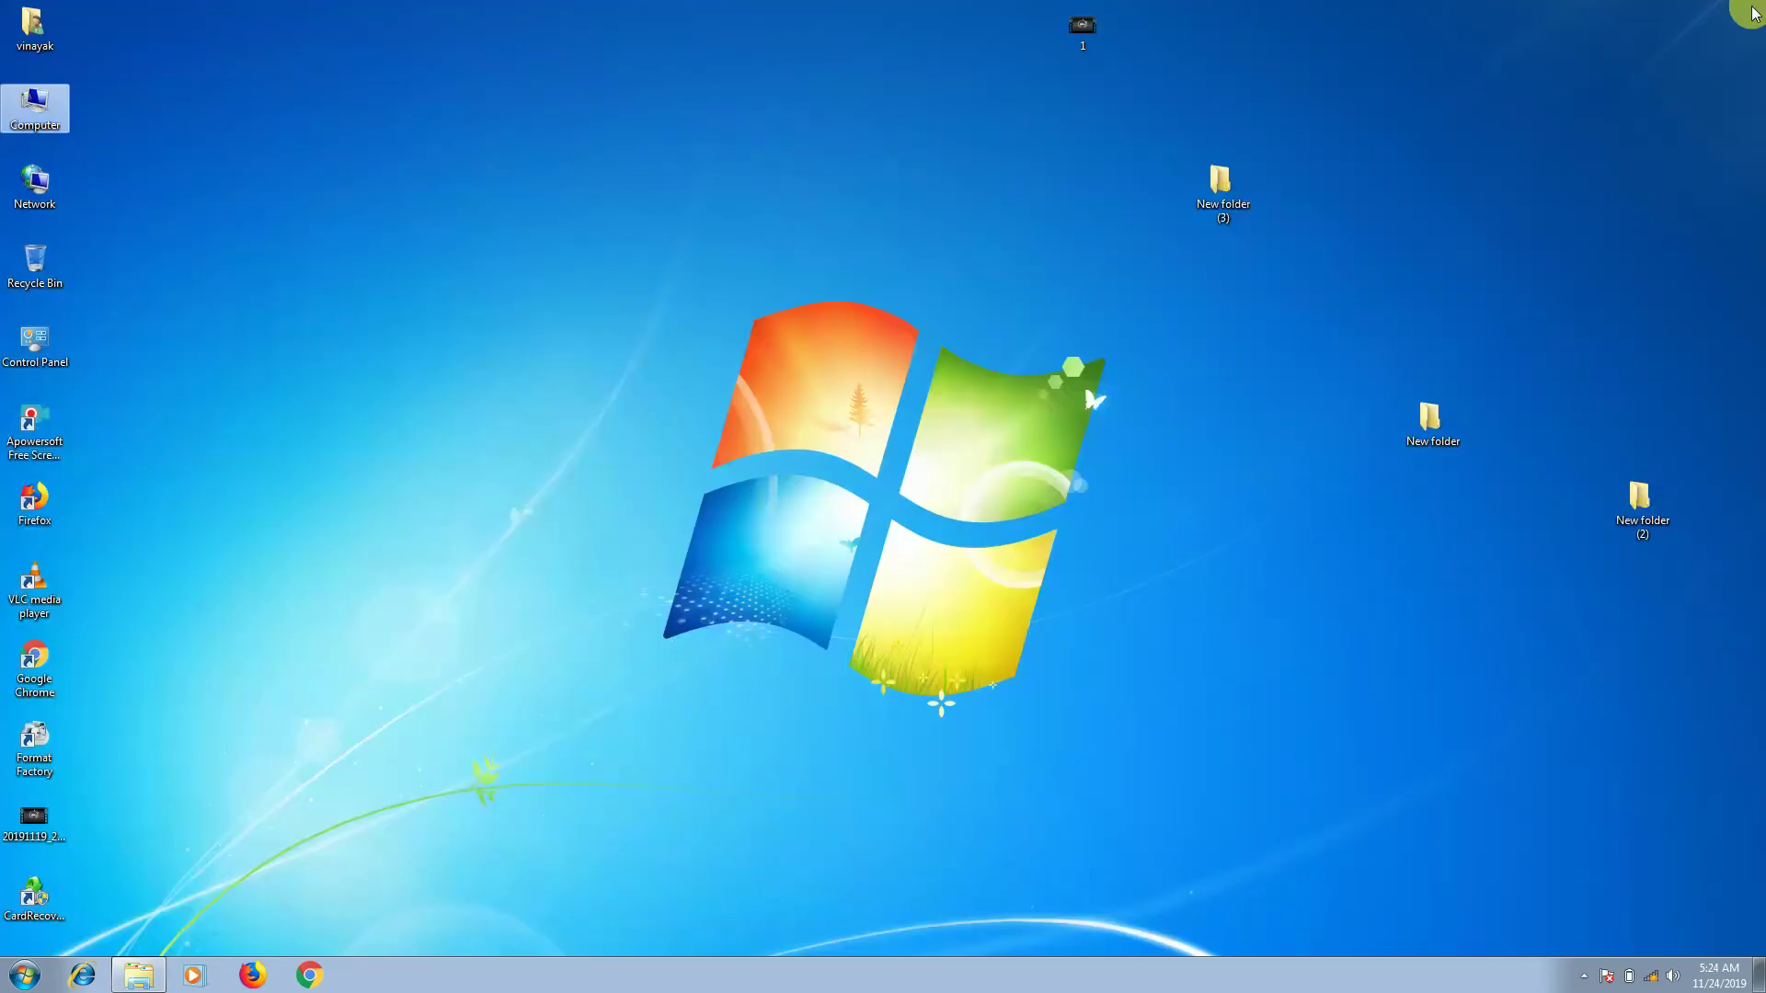
# Step: Start CardRecovery and set the scan options to drive F: with only Sound/Audio Clips as the file type
pyautogui.doubleClick(34, 894)
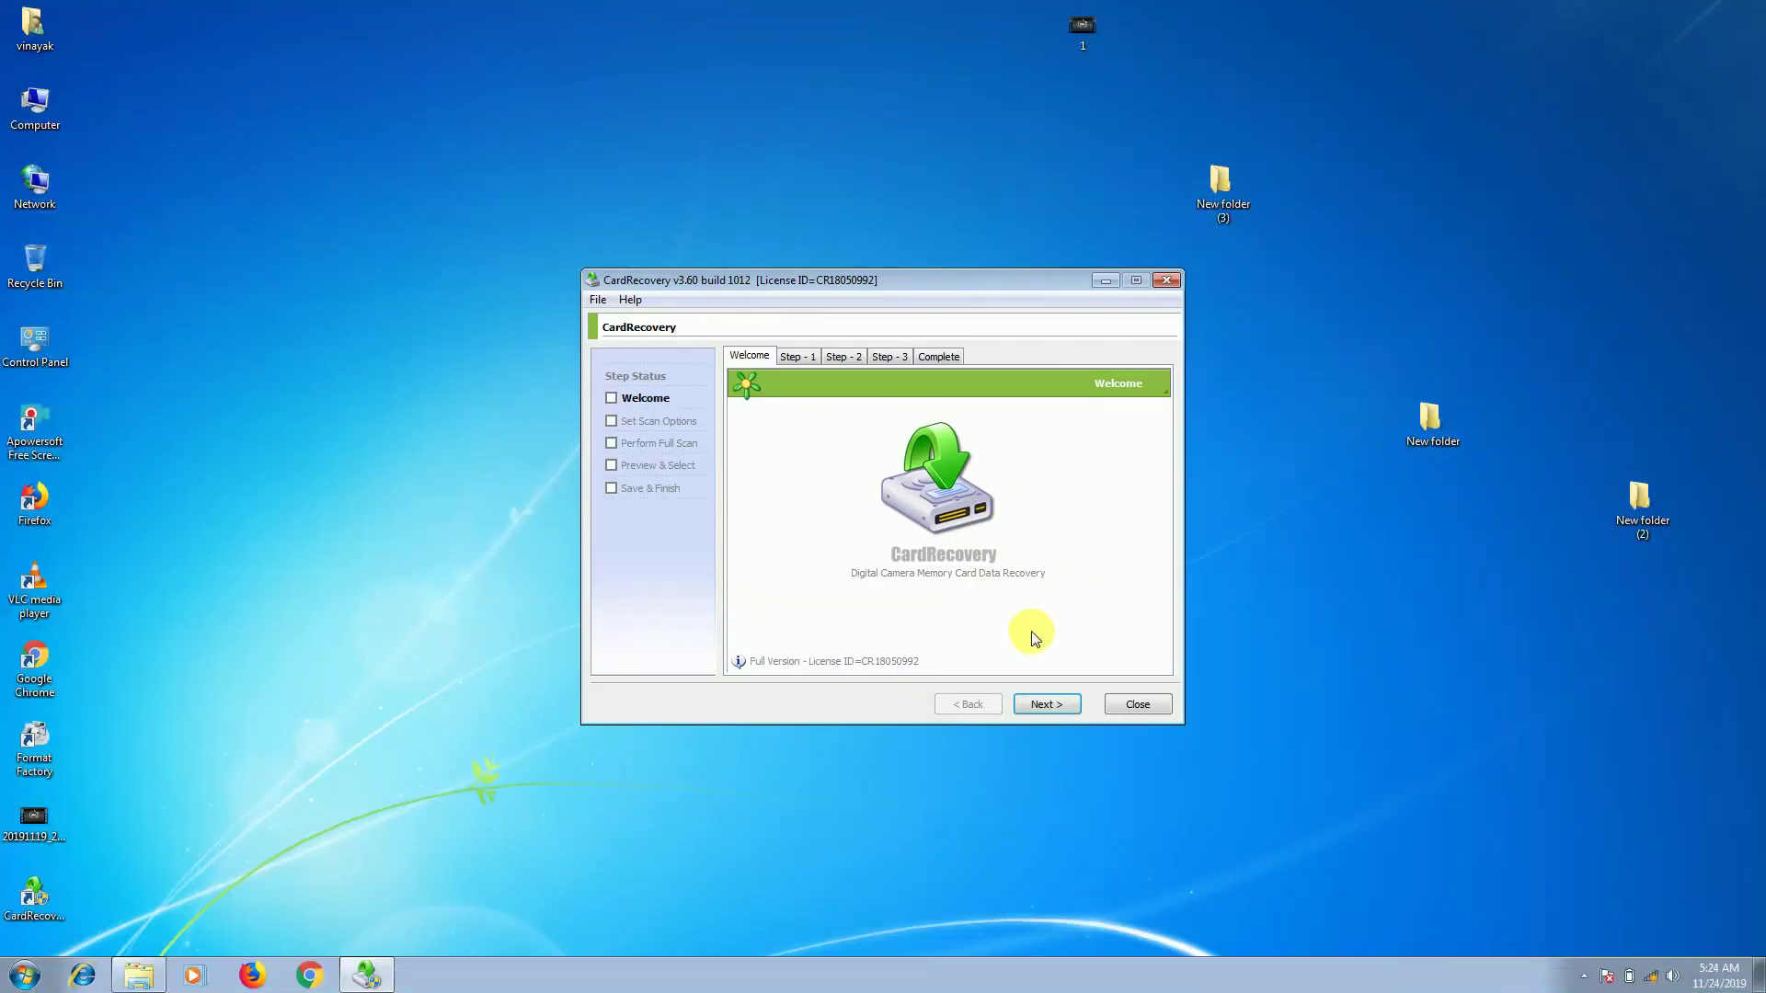
pyautogui.click(1058, 705)
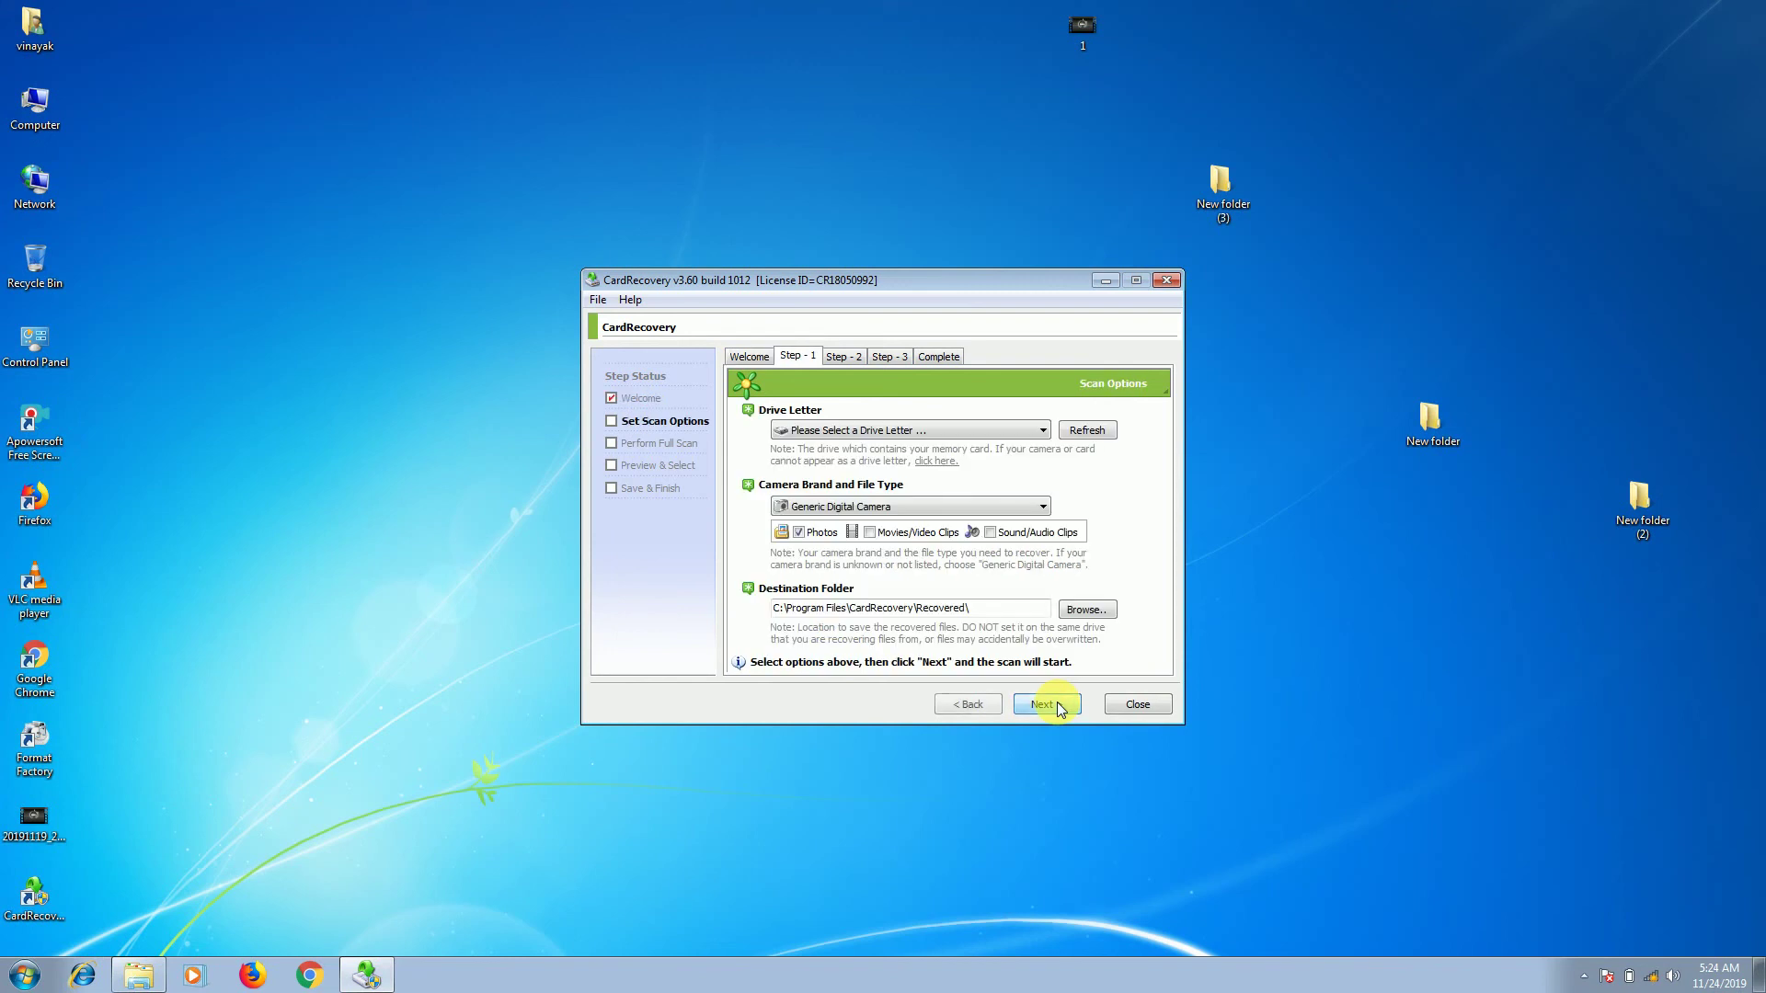
pyautogui.click(844, 429)
pyautogui.click(832, 480)
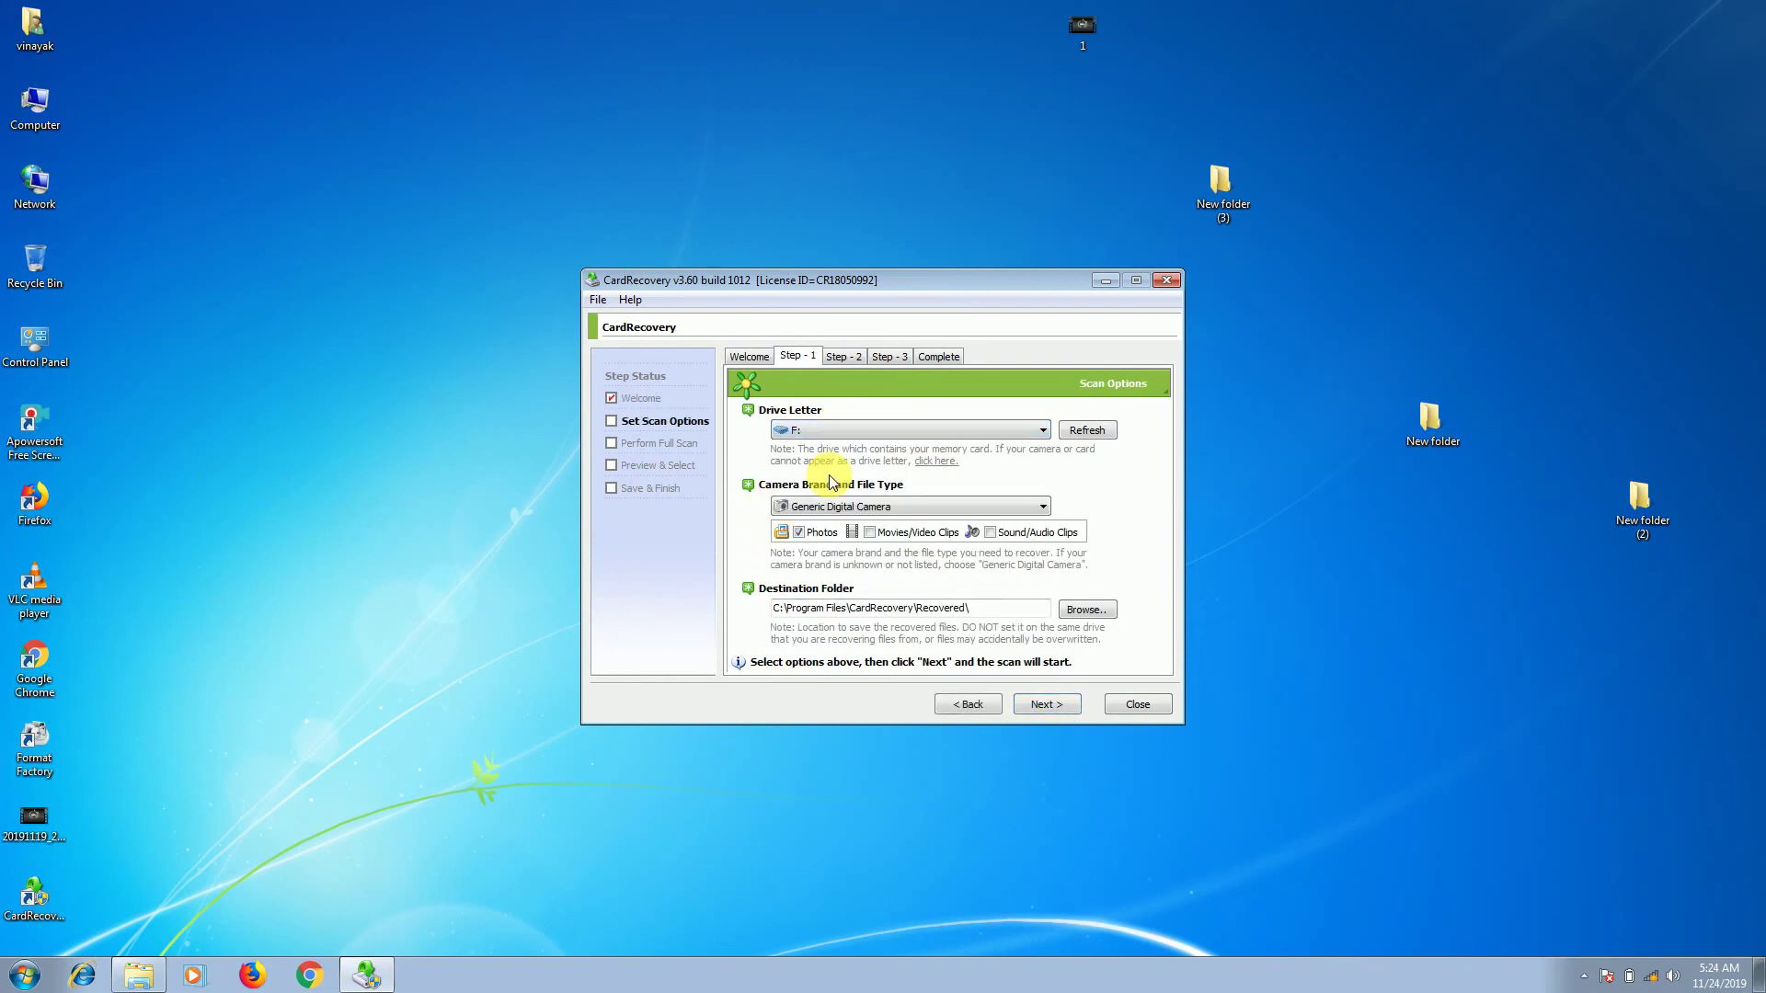
pyautogui.click(990, 532)
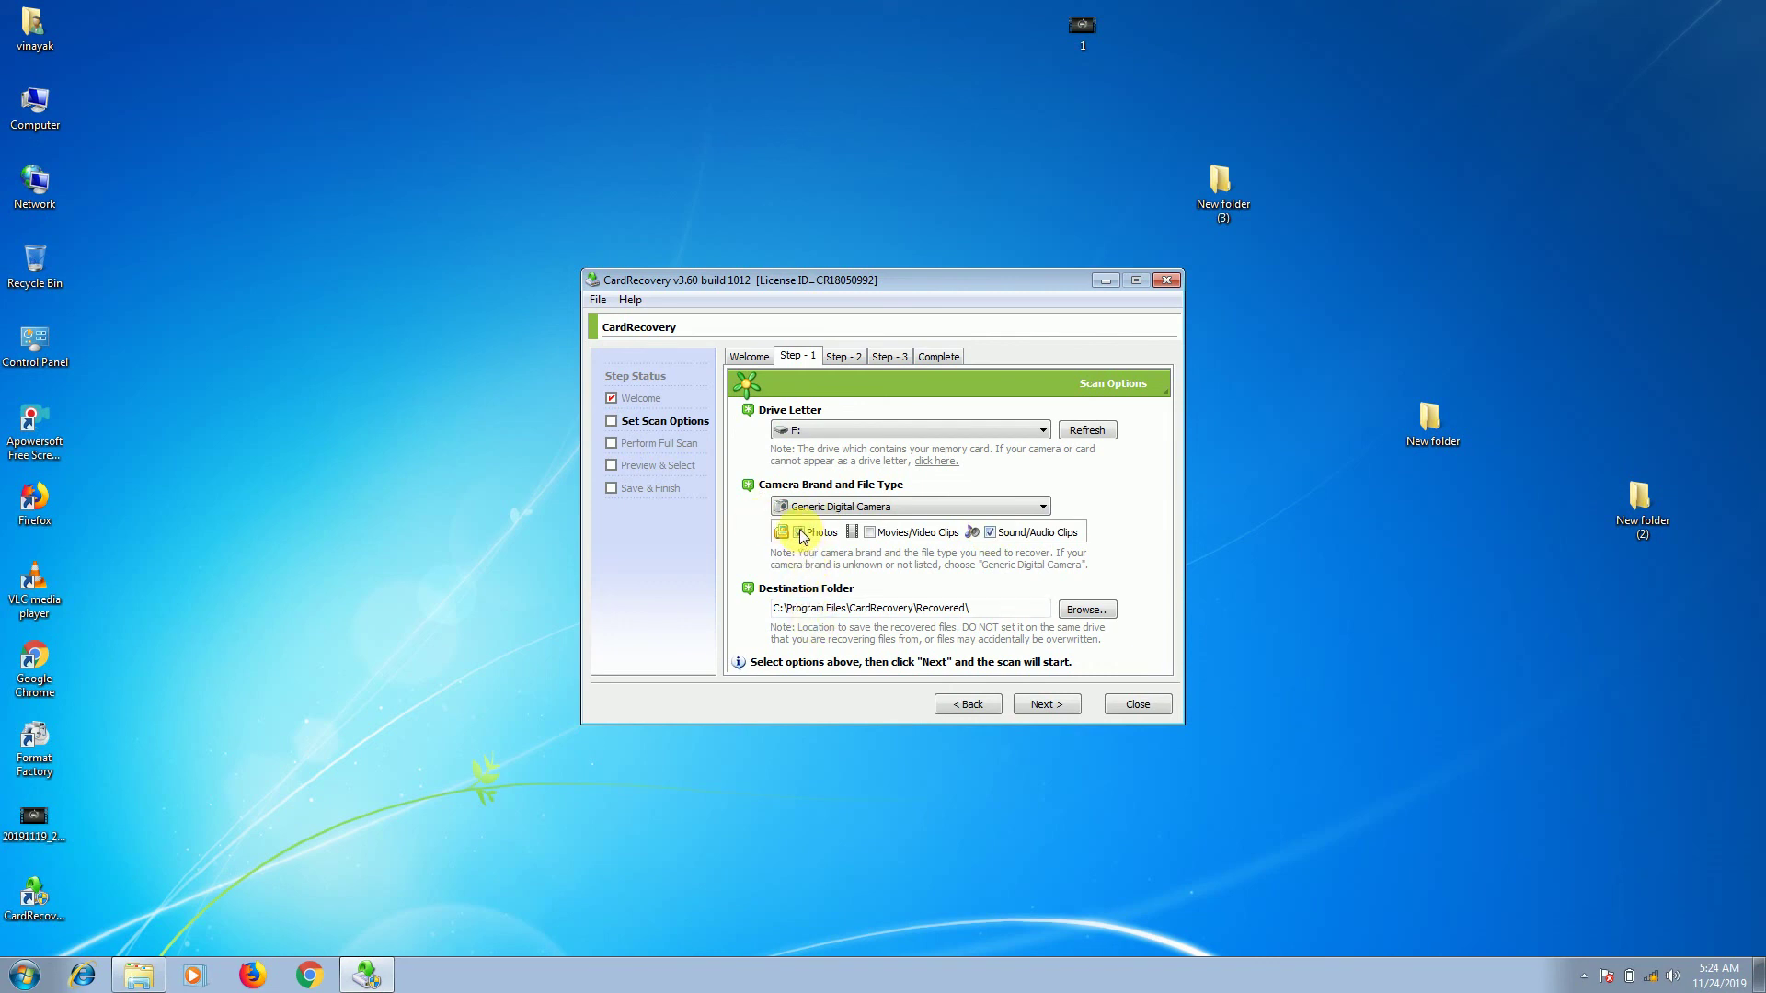
pyautogui.click(800, 533)
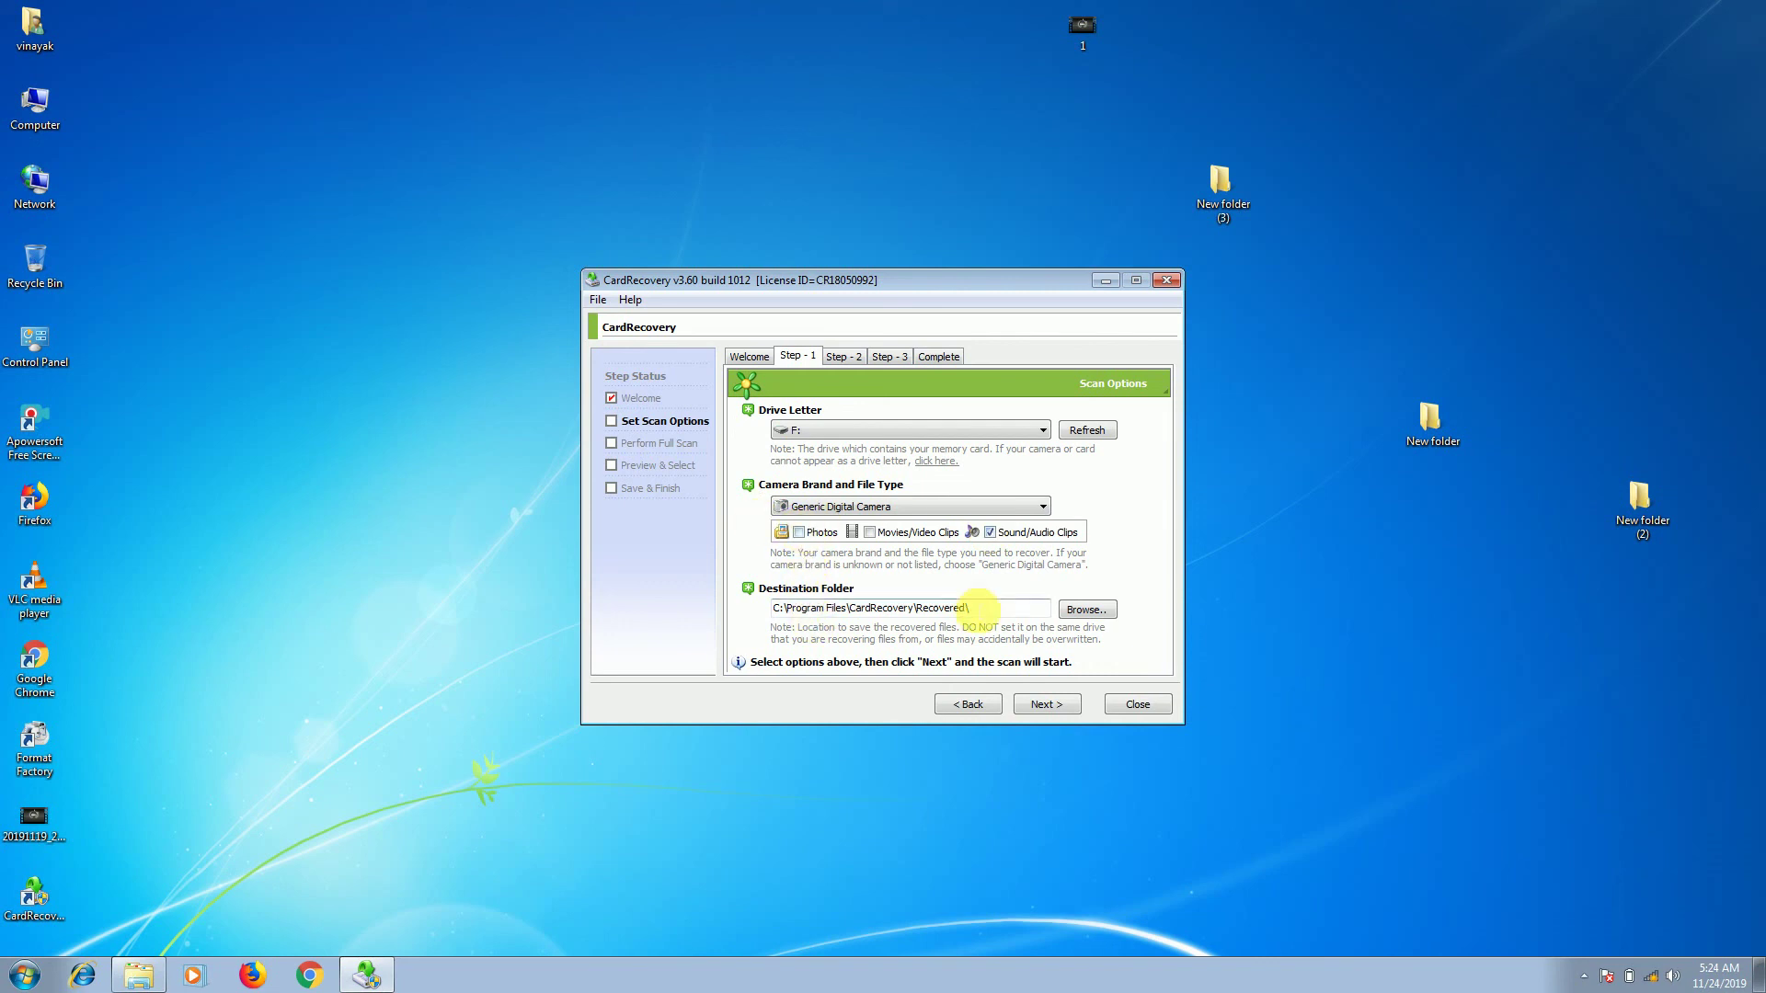
# Step: Create a new folder with the default name on the desktop and set it as CardRecovery's destination folder
pyautogui.rightClick(1266, 467)
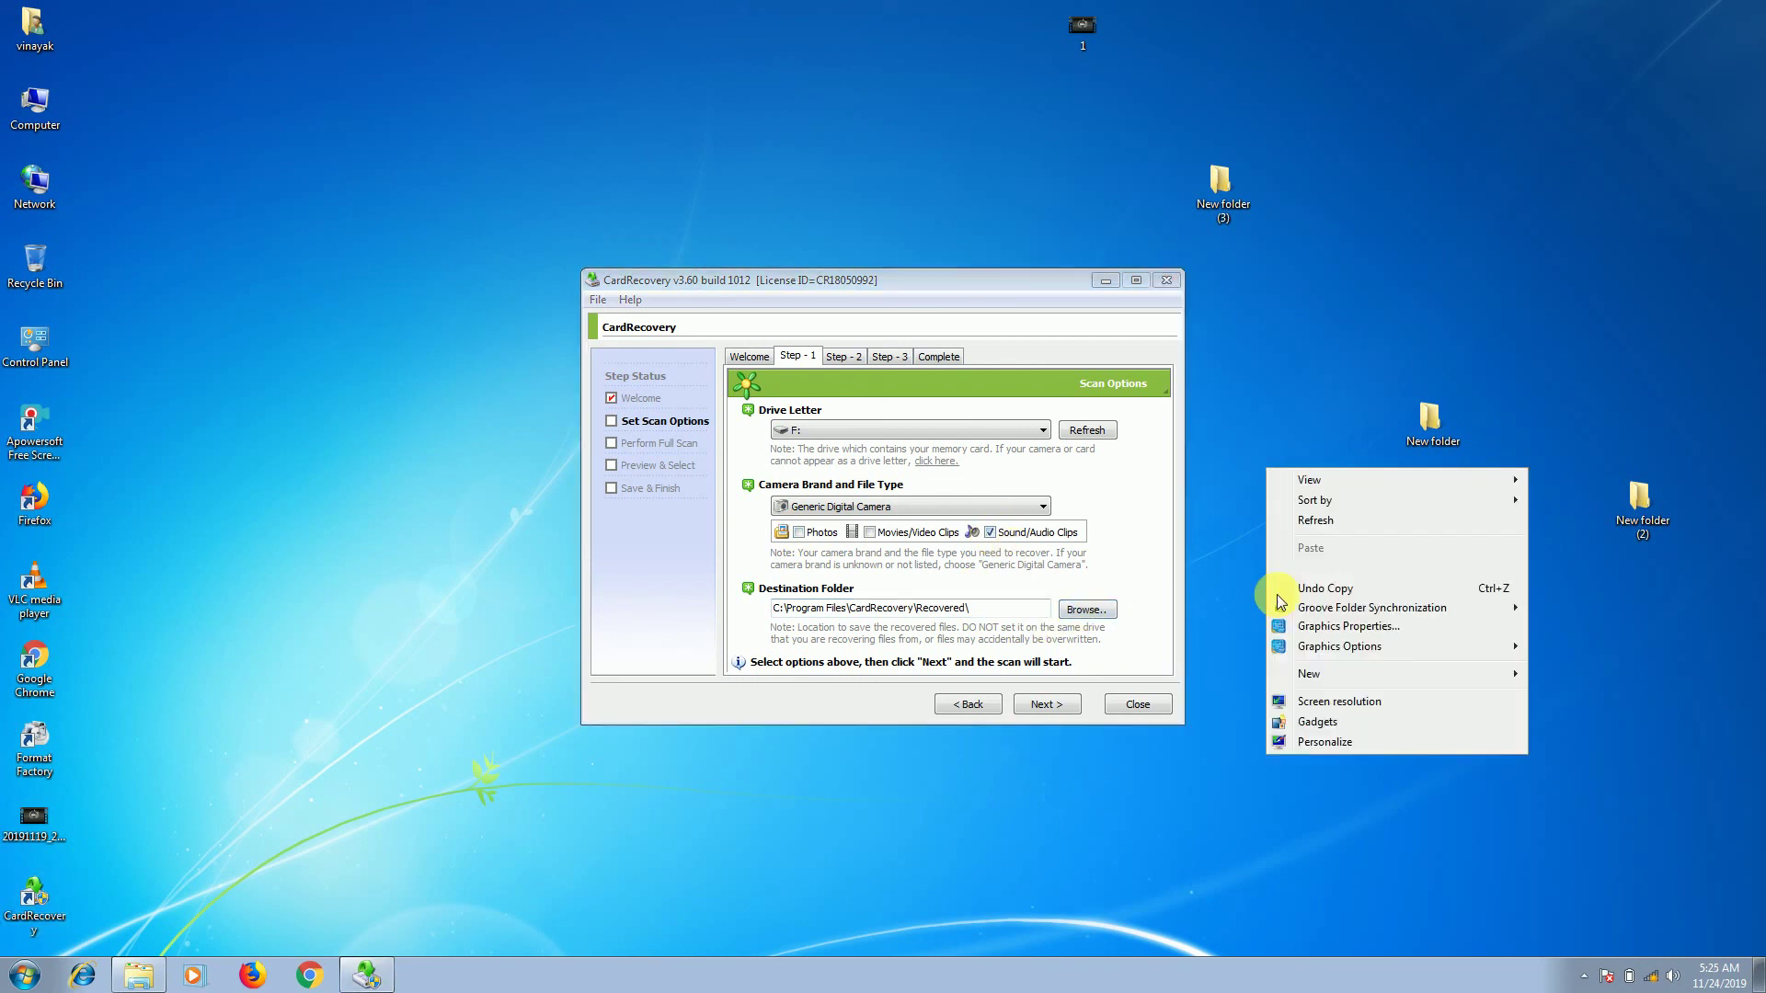
pyautogui.moveTo(1310, 681)
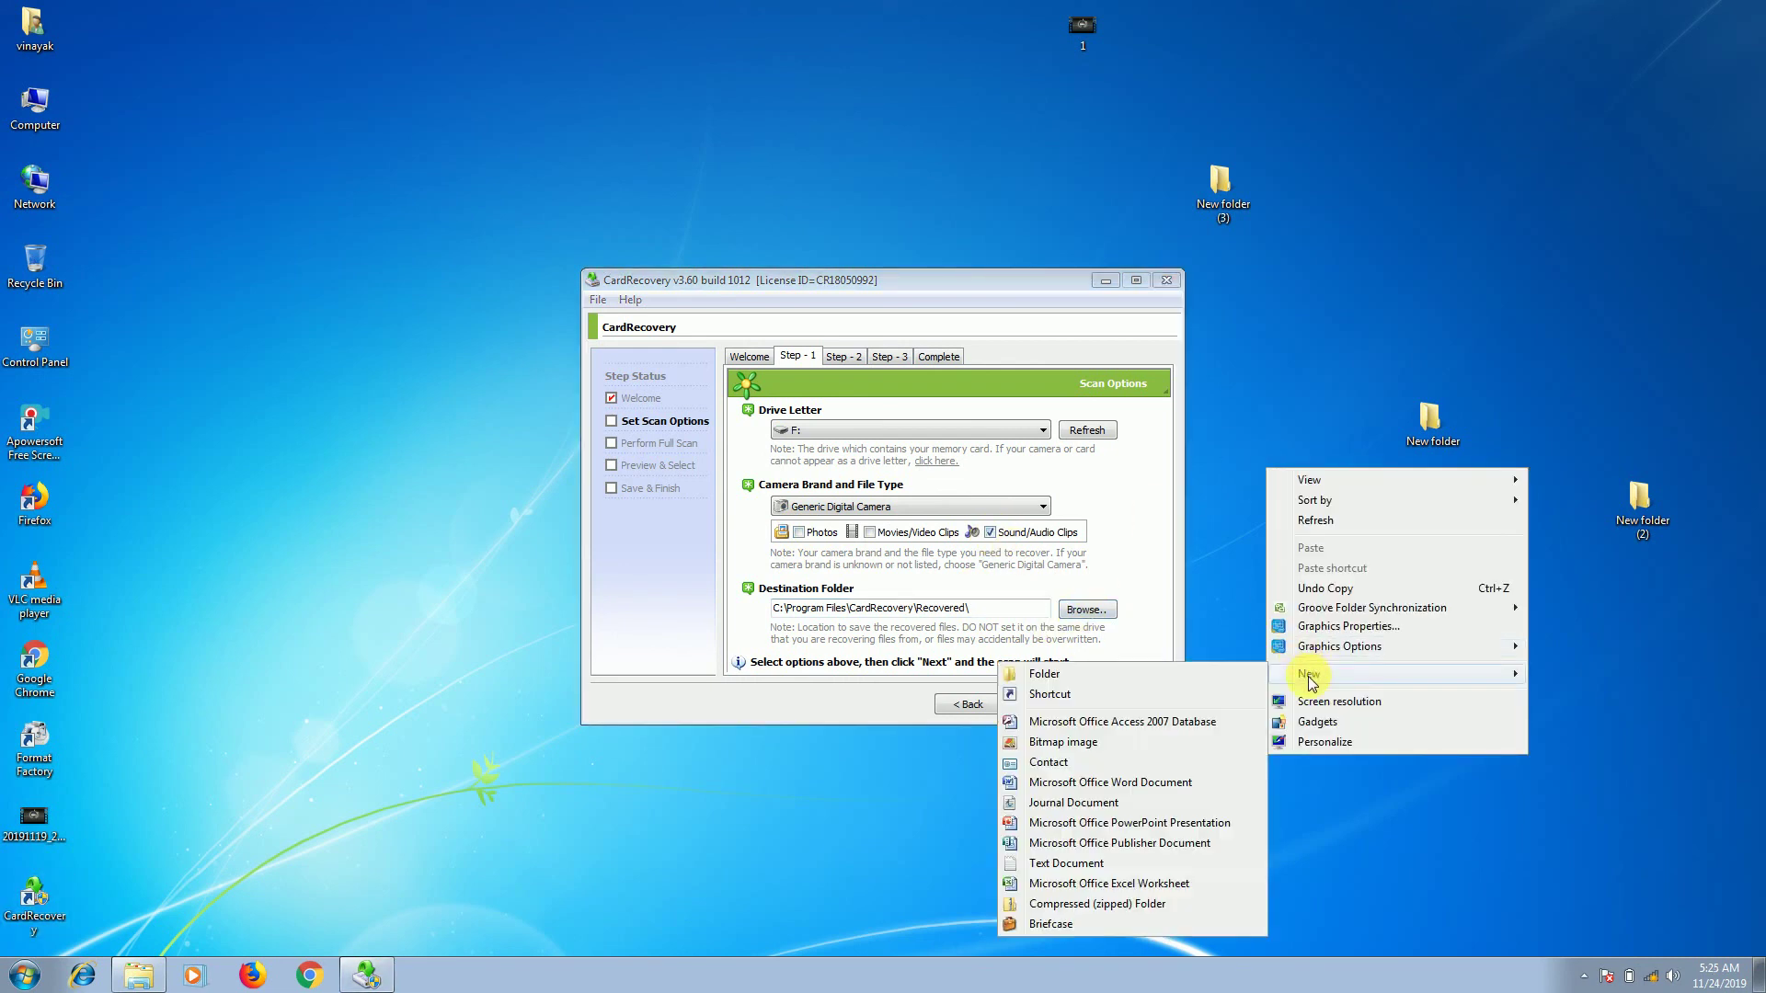
pyautogui.click(1147, 677)
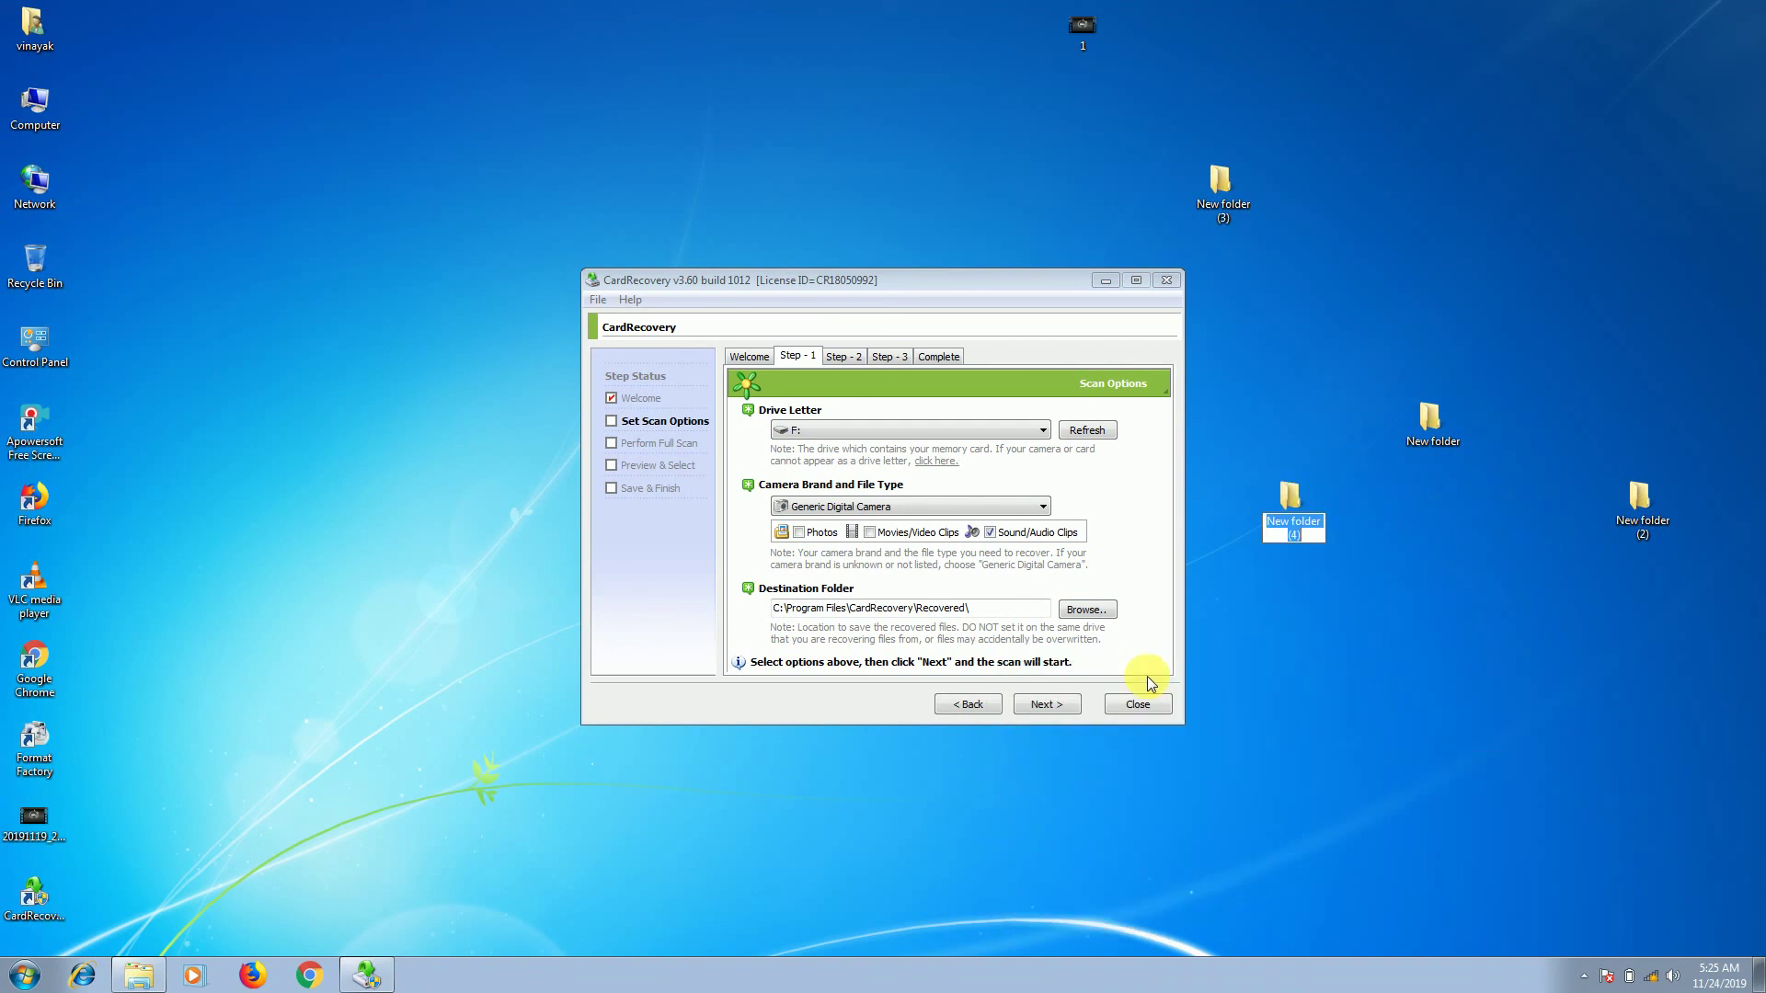
pyautogui.click(1095, 608)
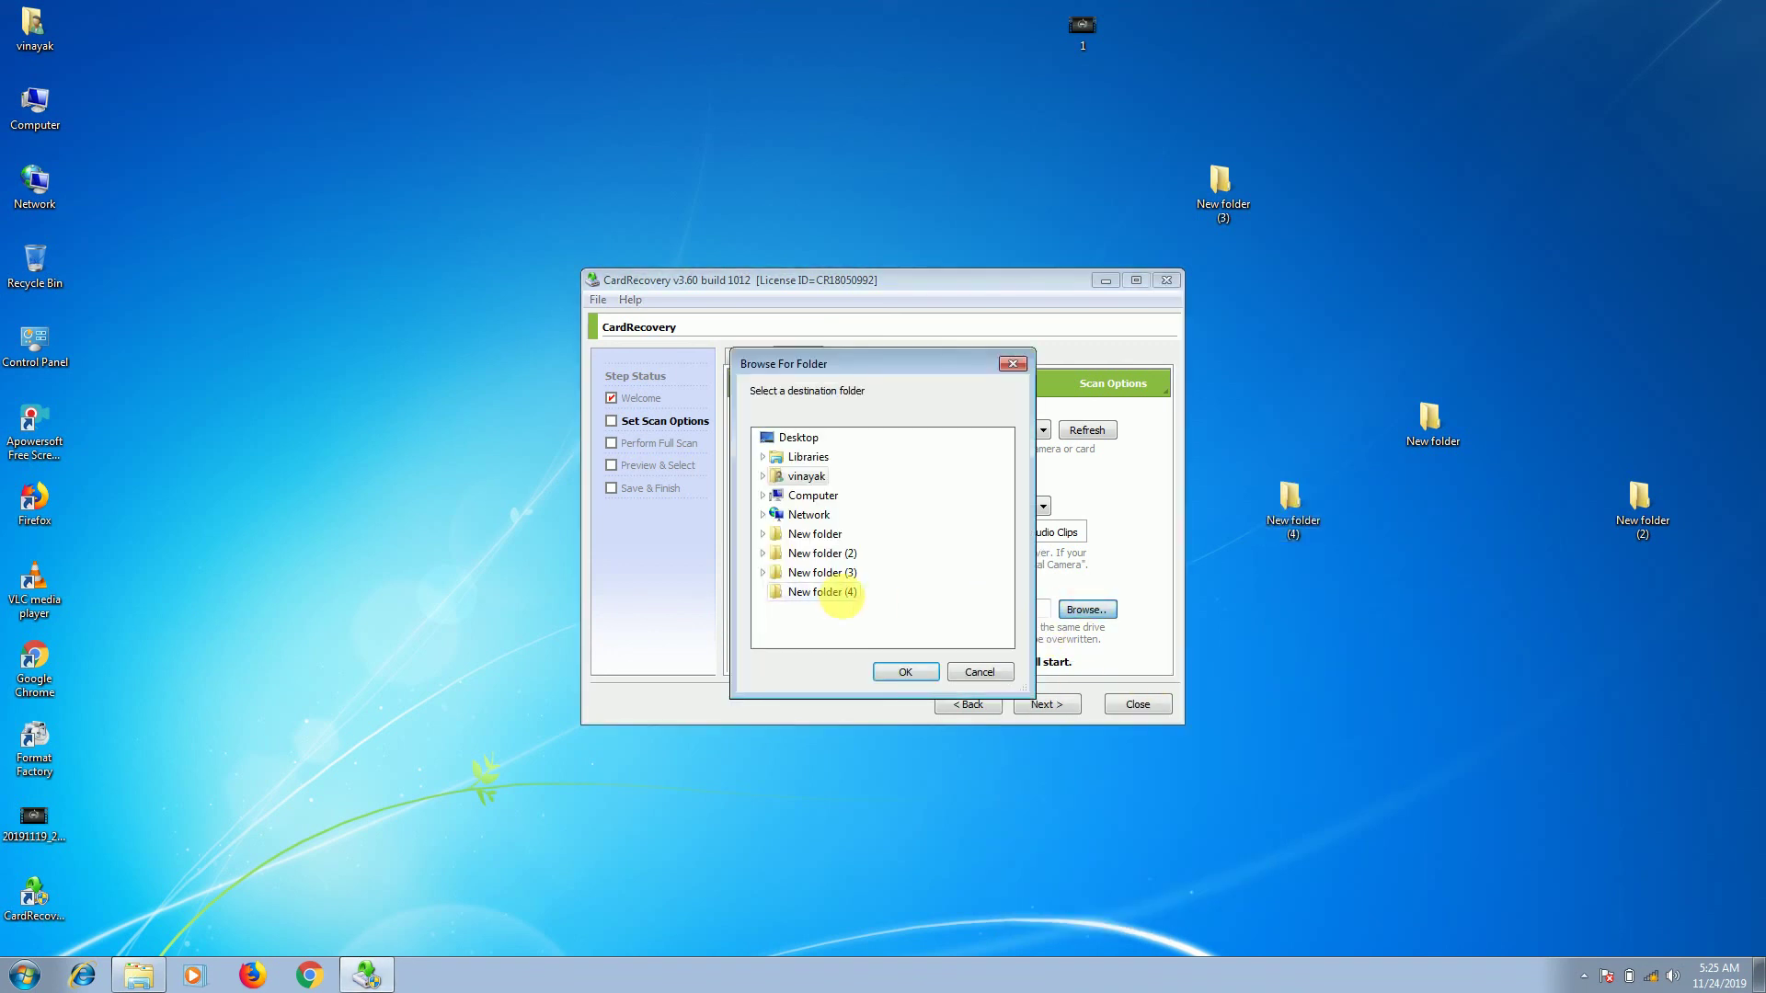
pyautogui.click(826, 593)
pyautogui.click(905, 672)
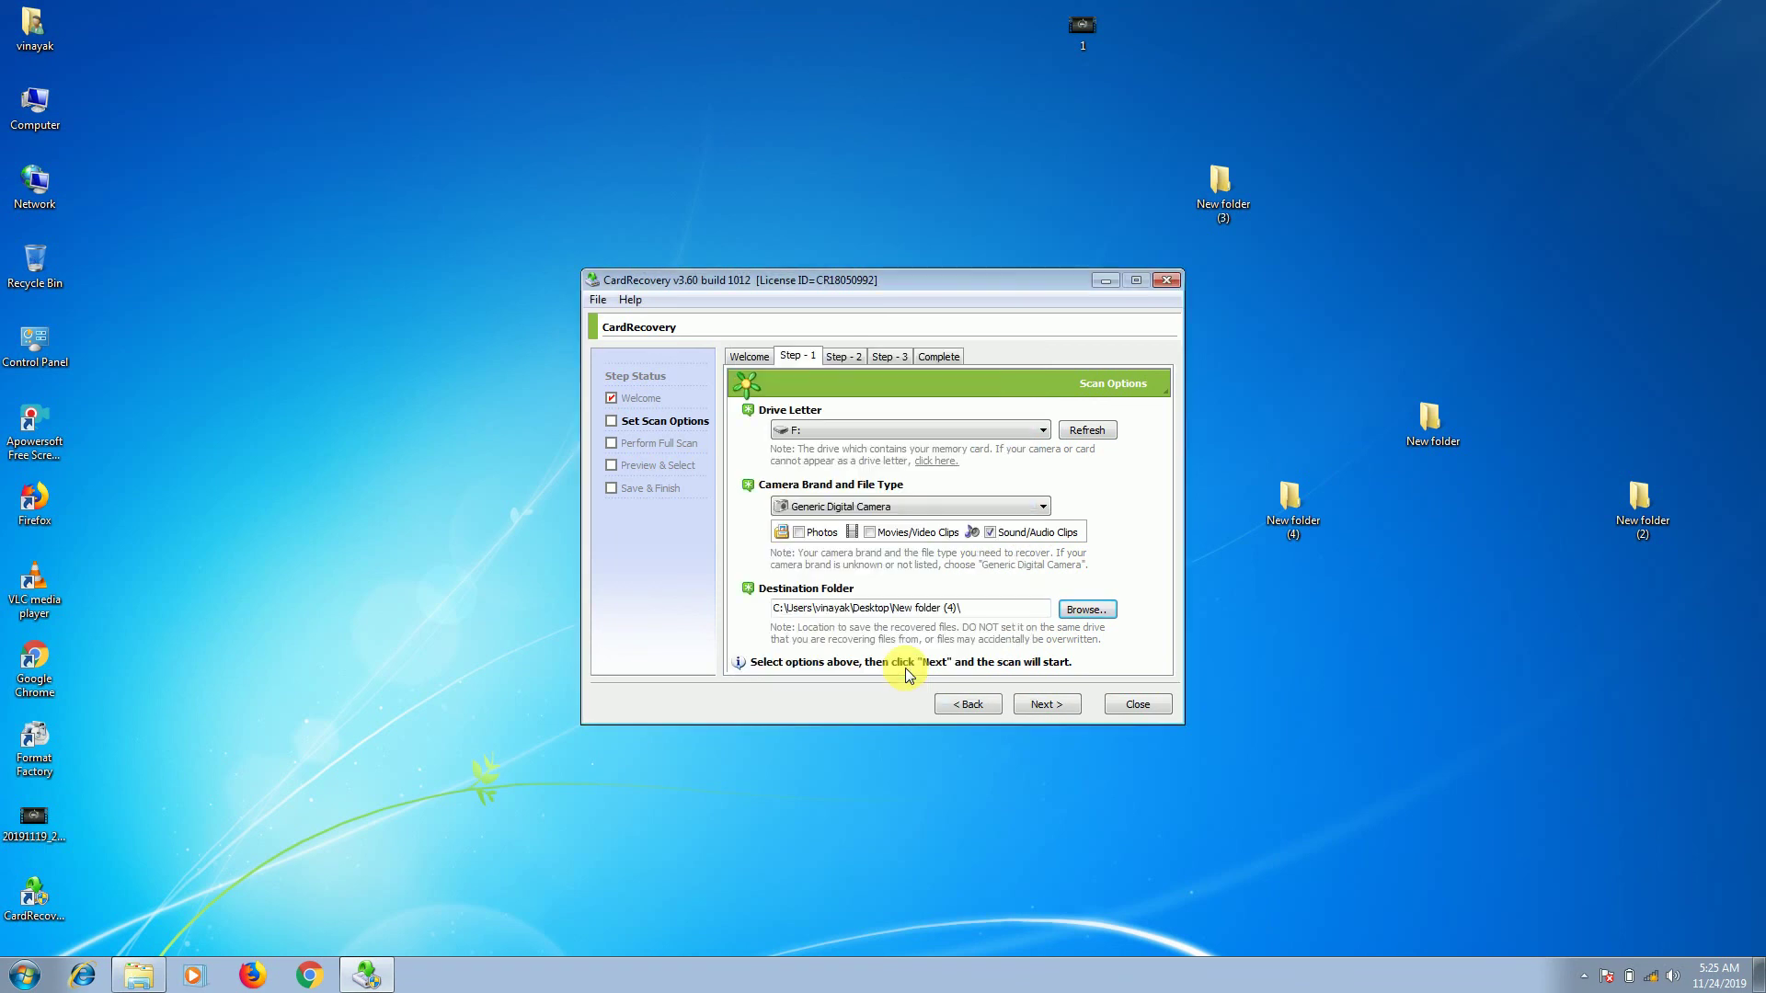
# Step: Scan drive F: for audio files with the detected storage size of 7624 MB, and stop the scan once File0004.MP3 is listed
pyautogui.click(1054, 705)
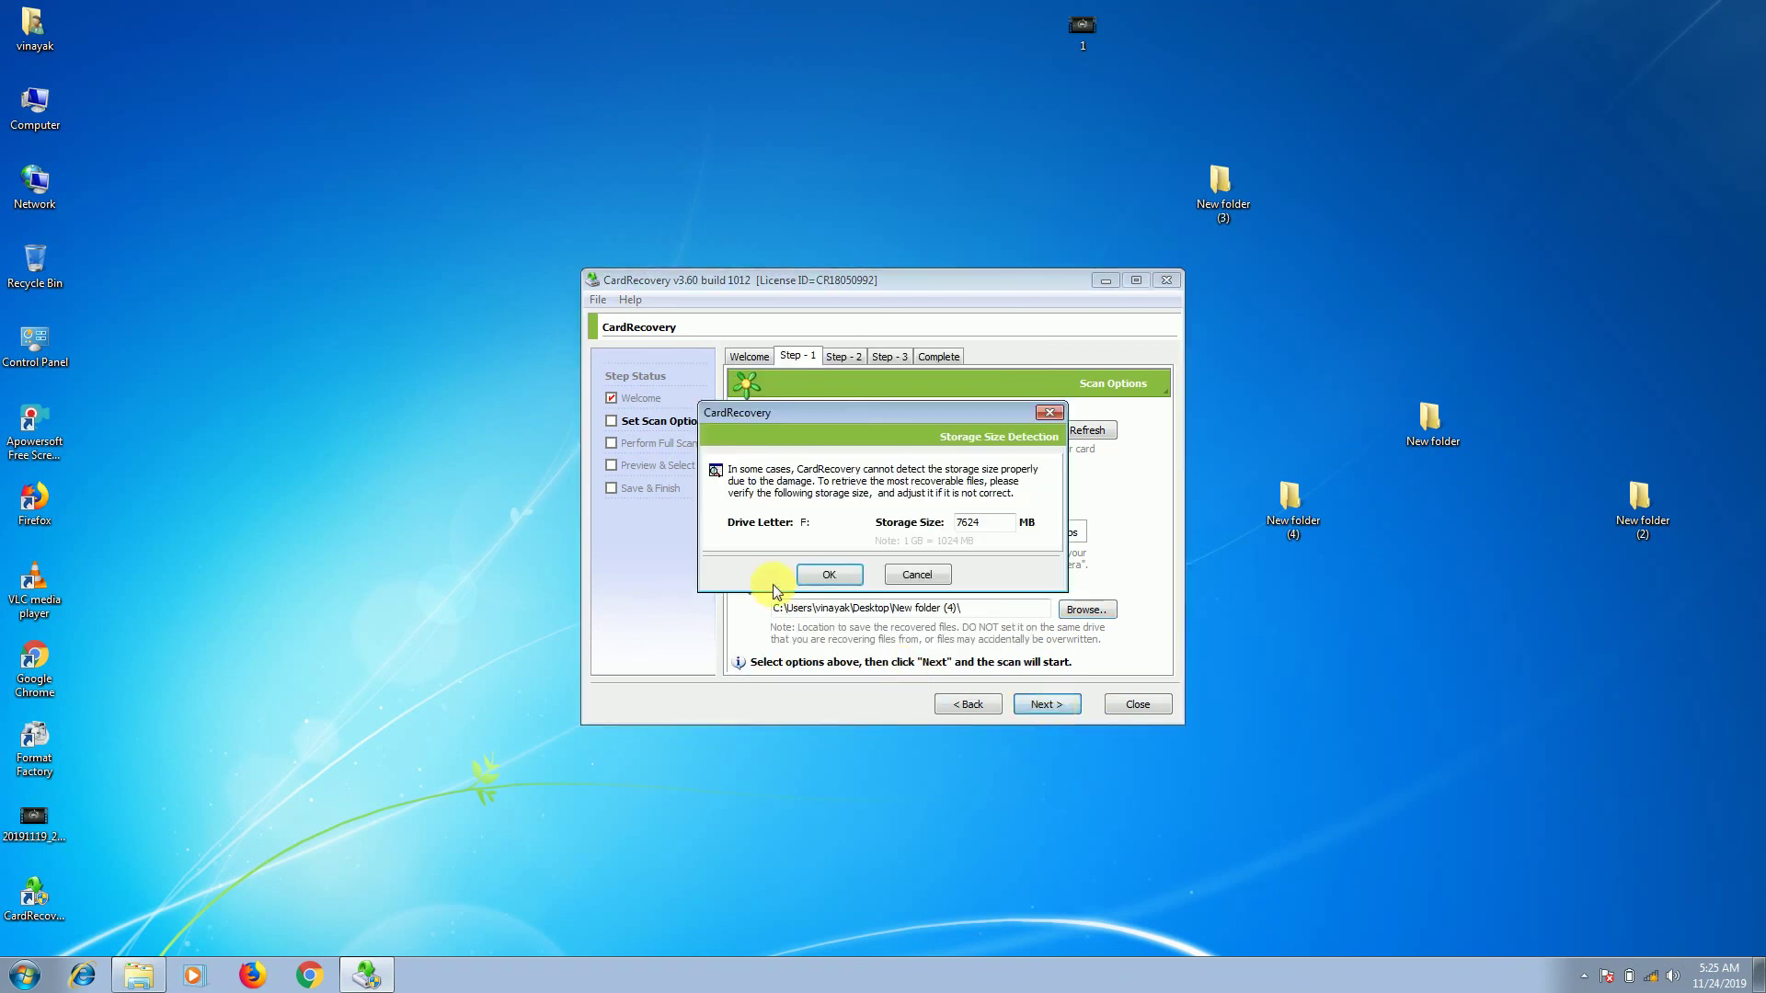
pyautogui.click(819, 575)
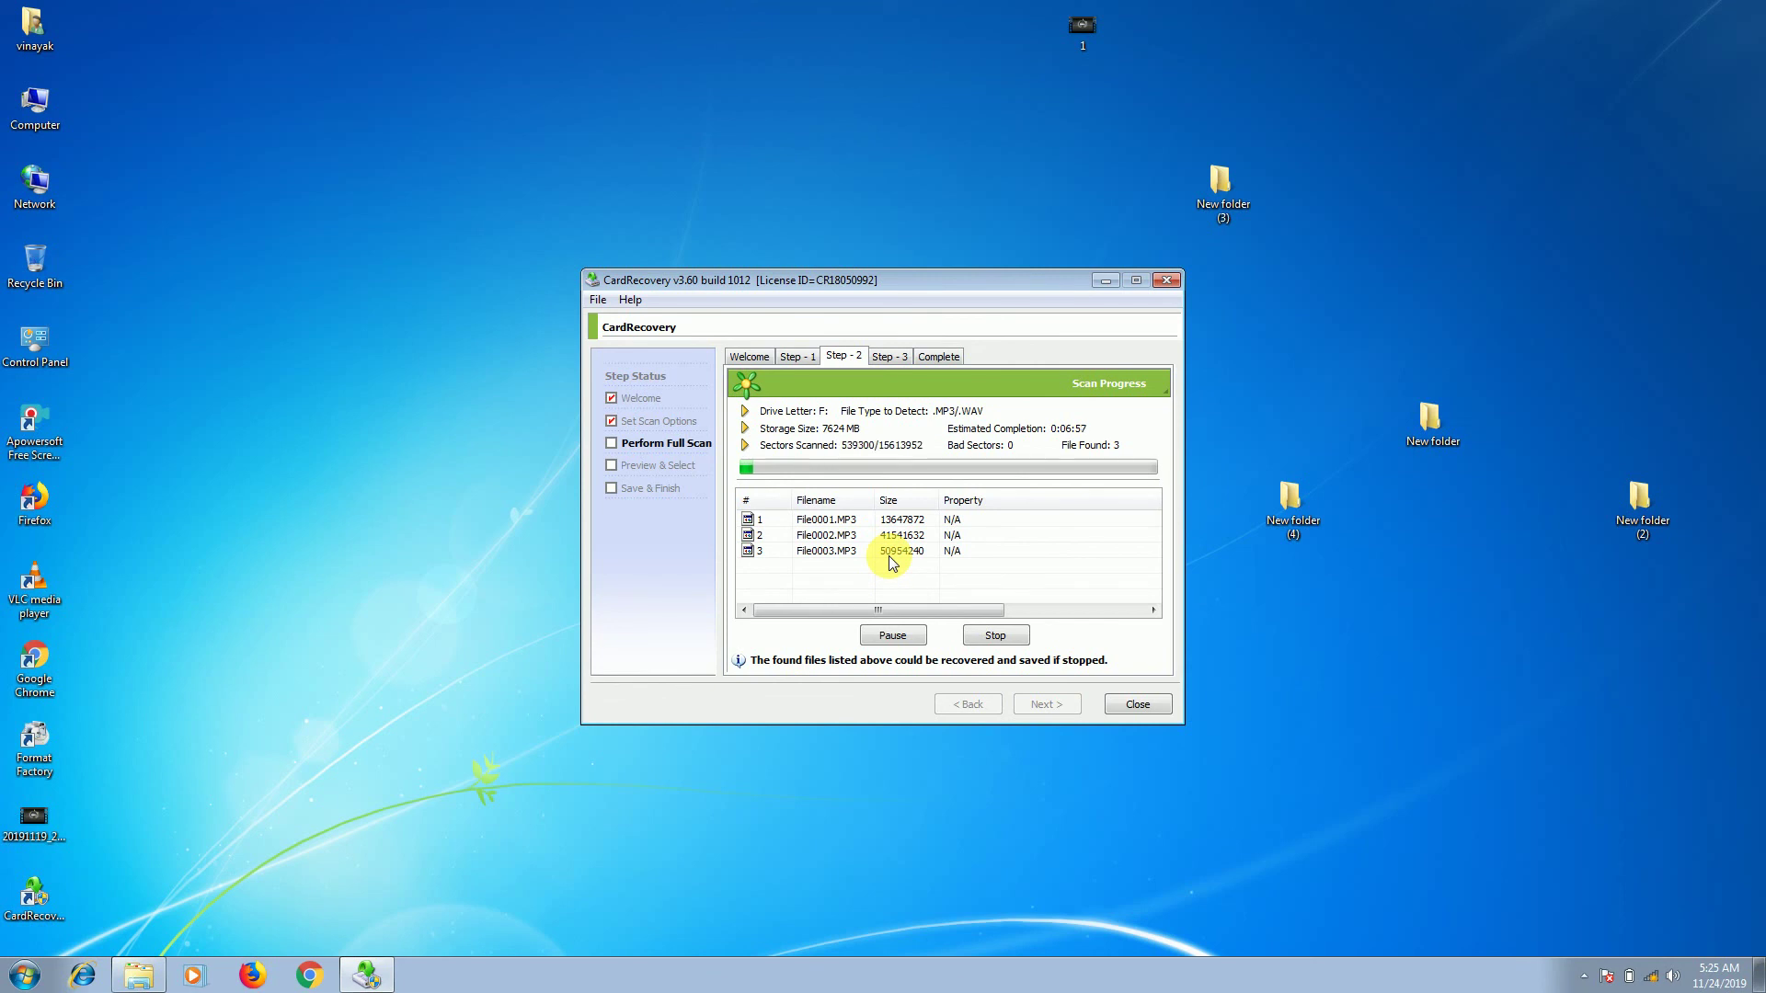
pyautogui.click(995, 635)
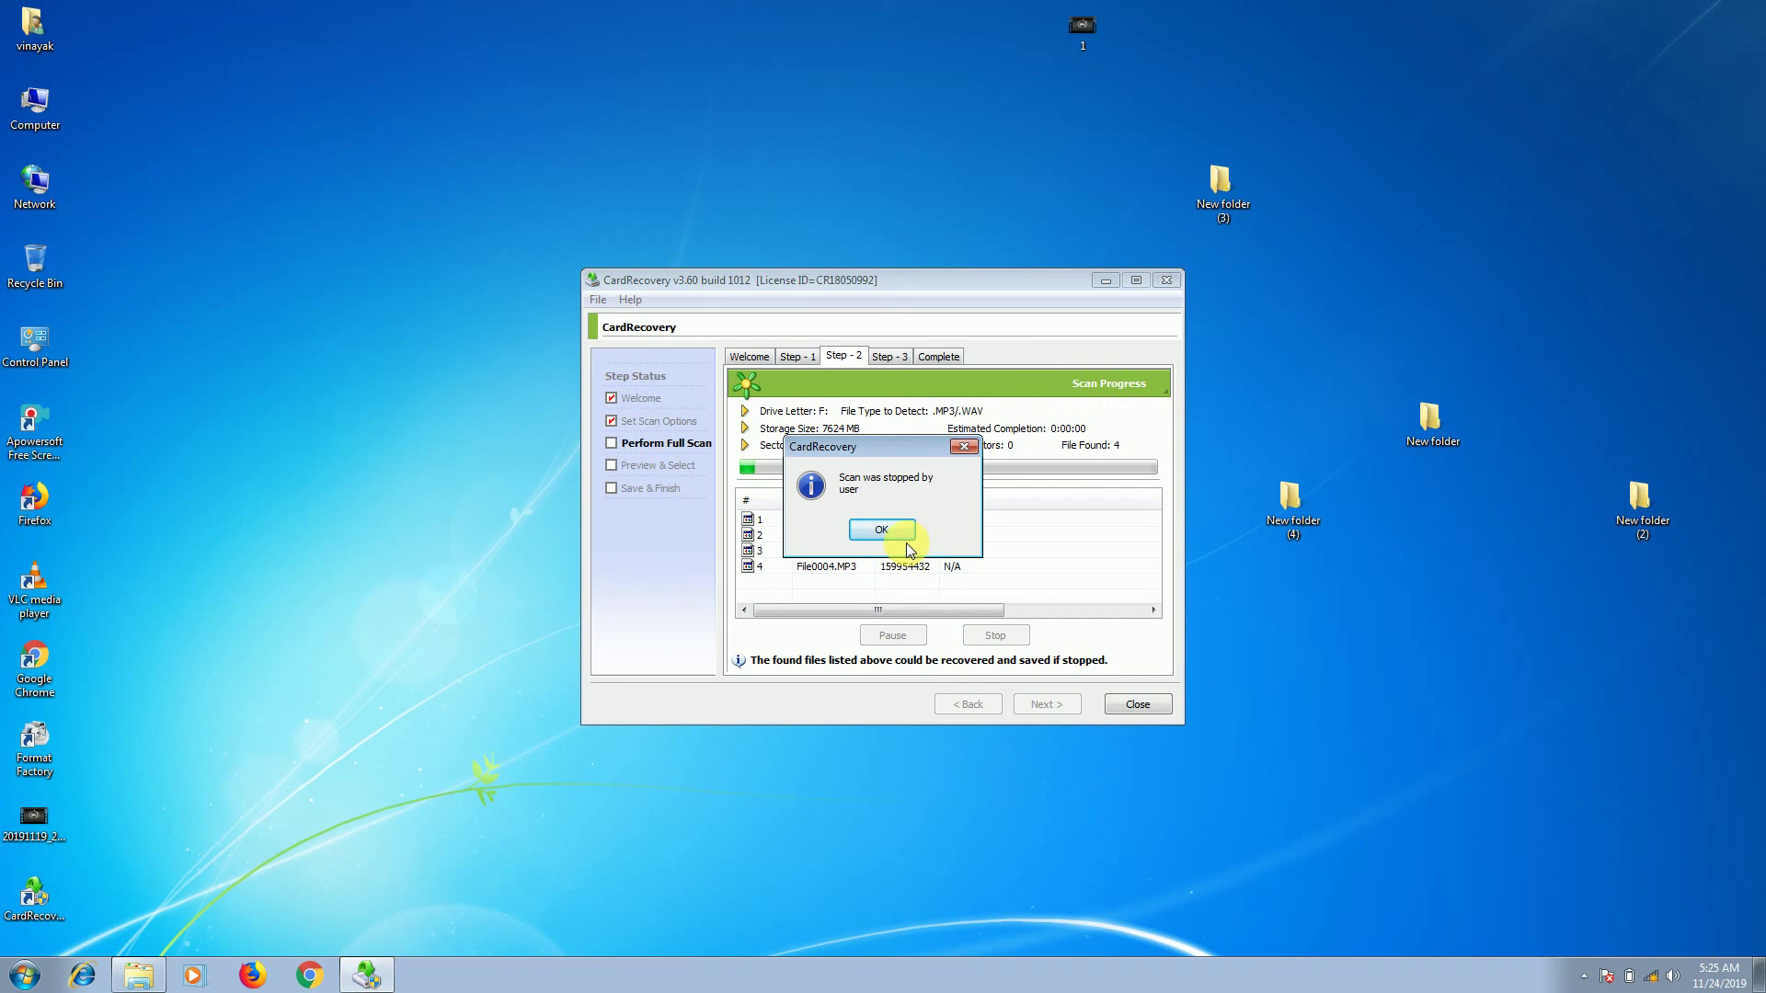
pyautogui.click(886, 524)
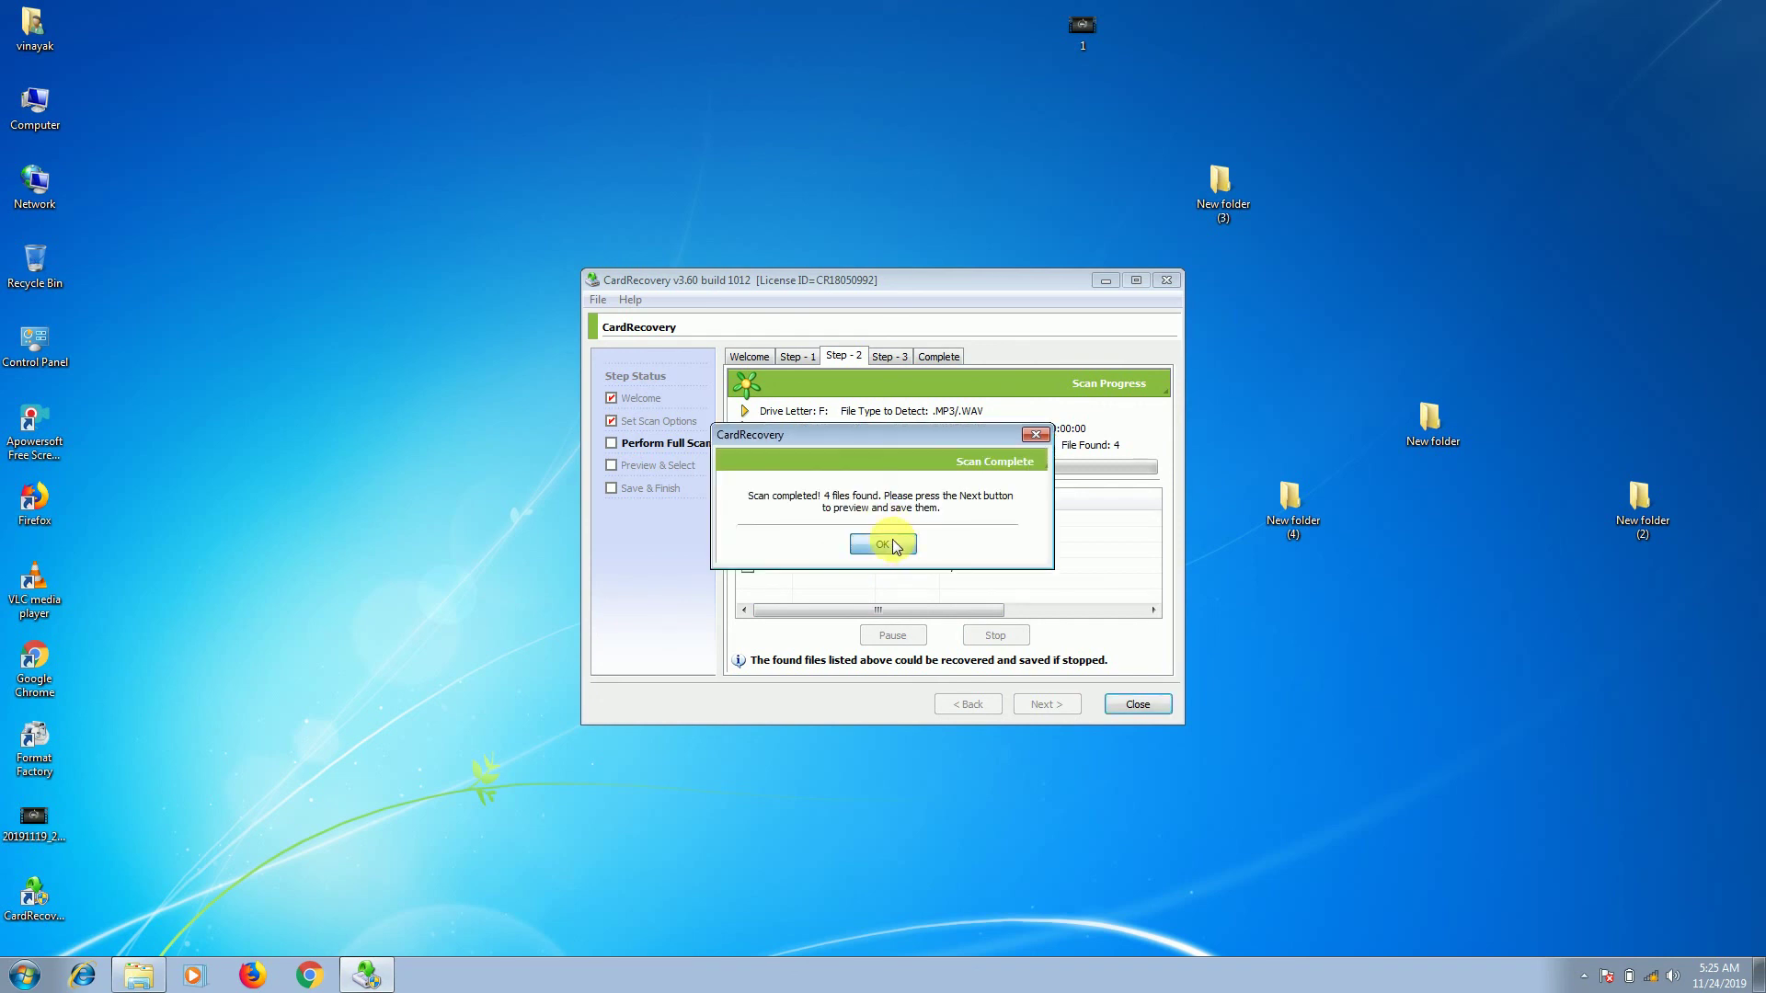
pyautogui.click(890, 541)
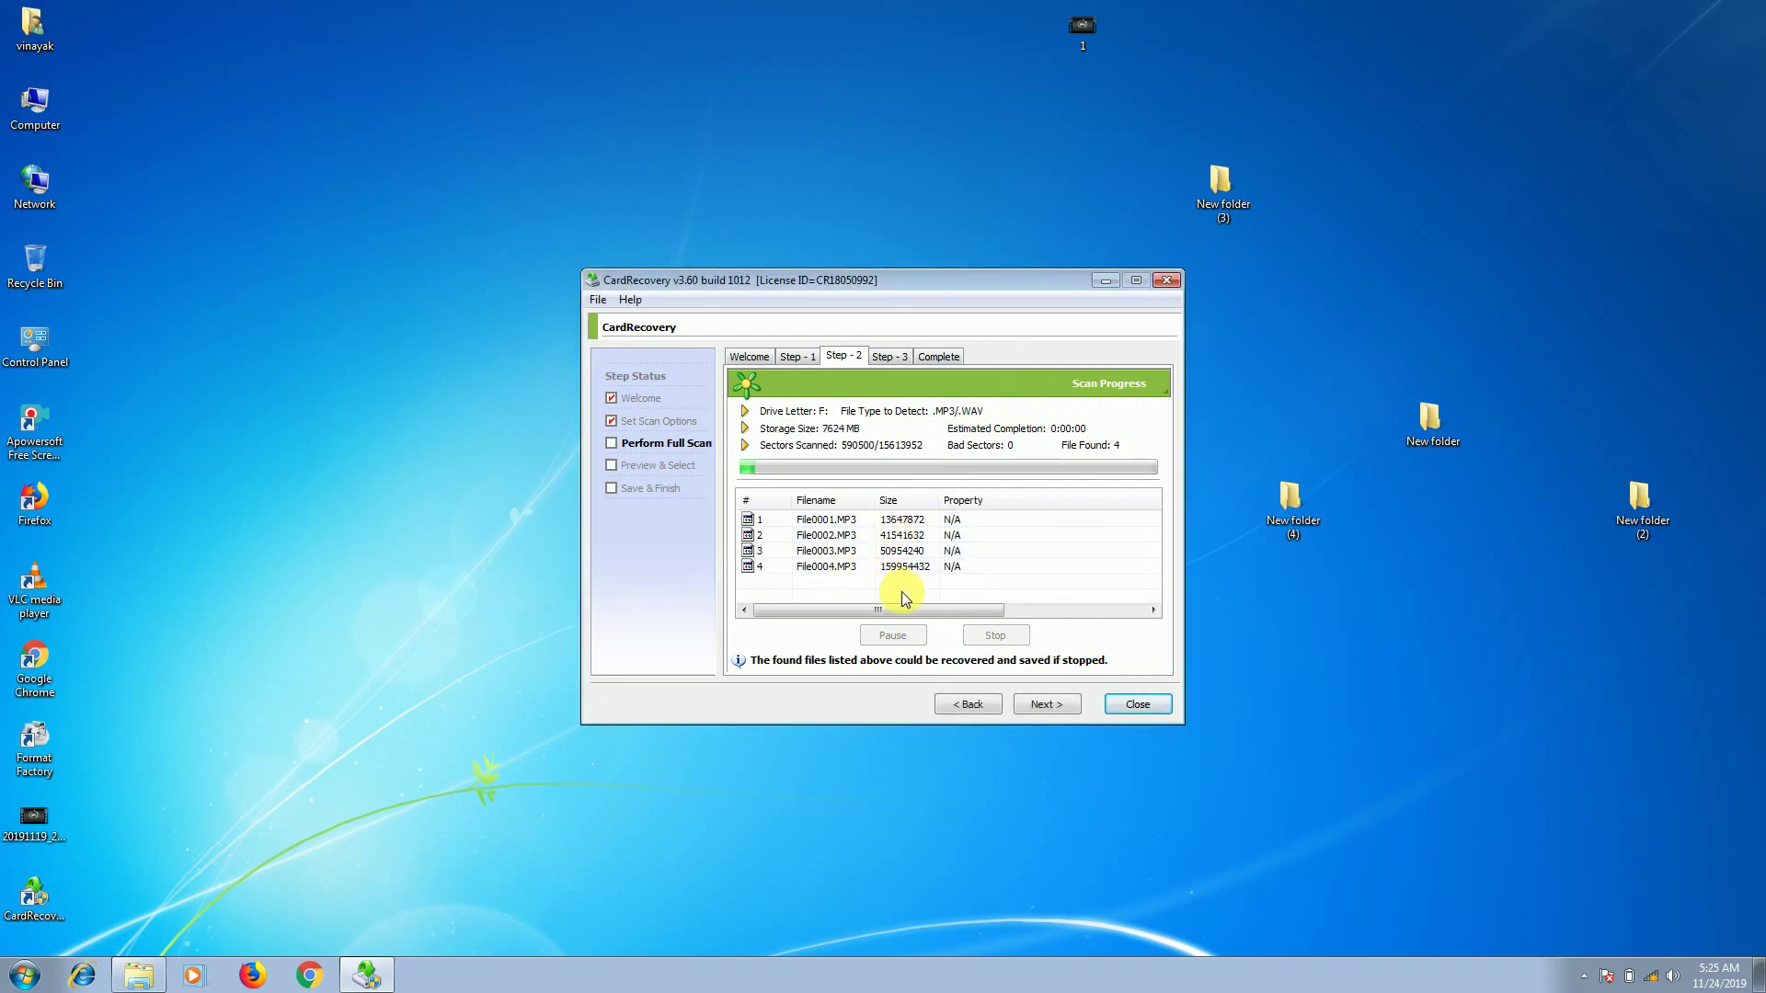
# Step: Save the found audio files to the destination folder and open the recovered File0004 from there to check it
pyautogui.click(1062, 704)
pyautogui.click(1062, 702)
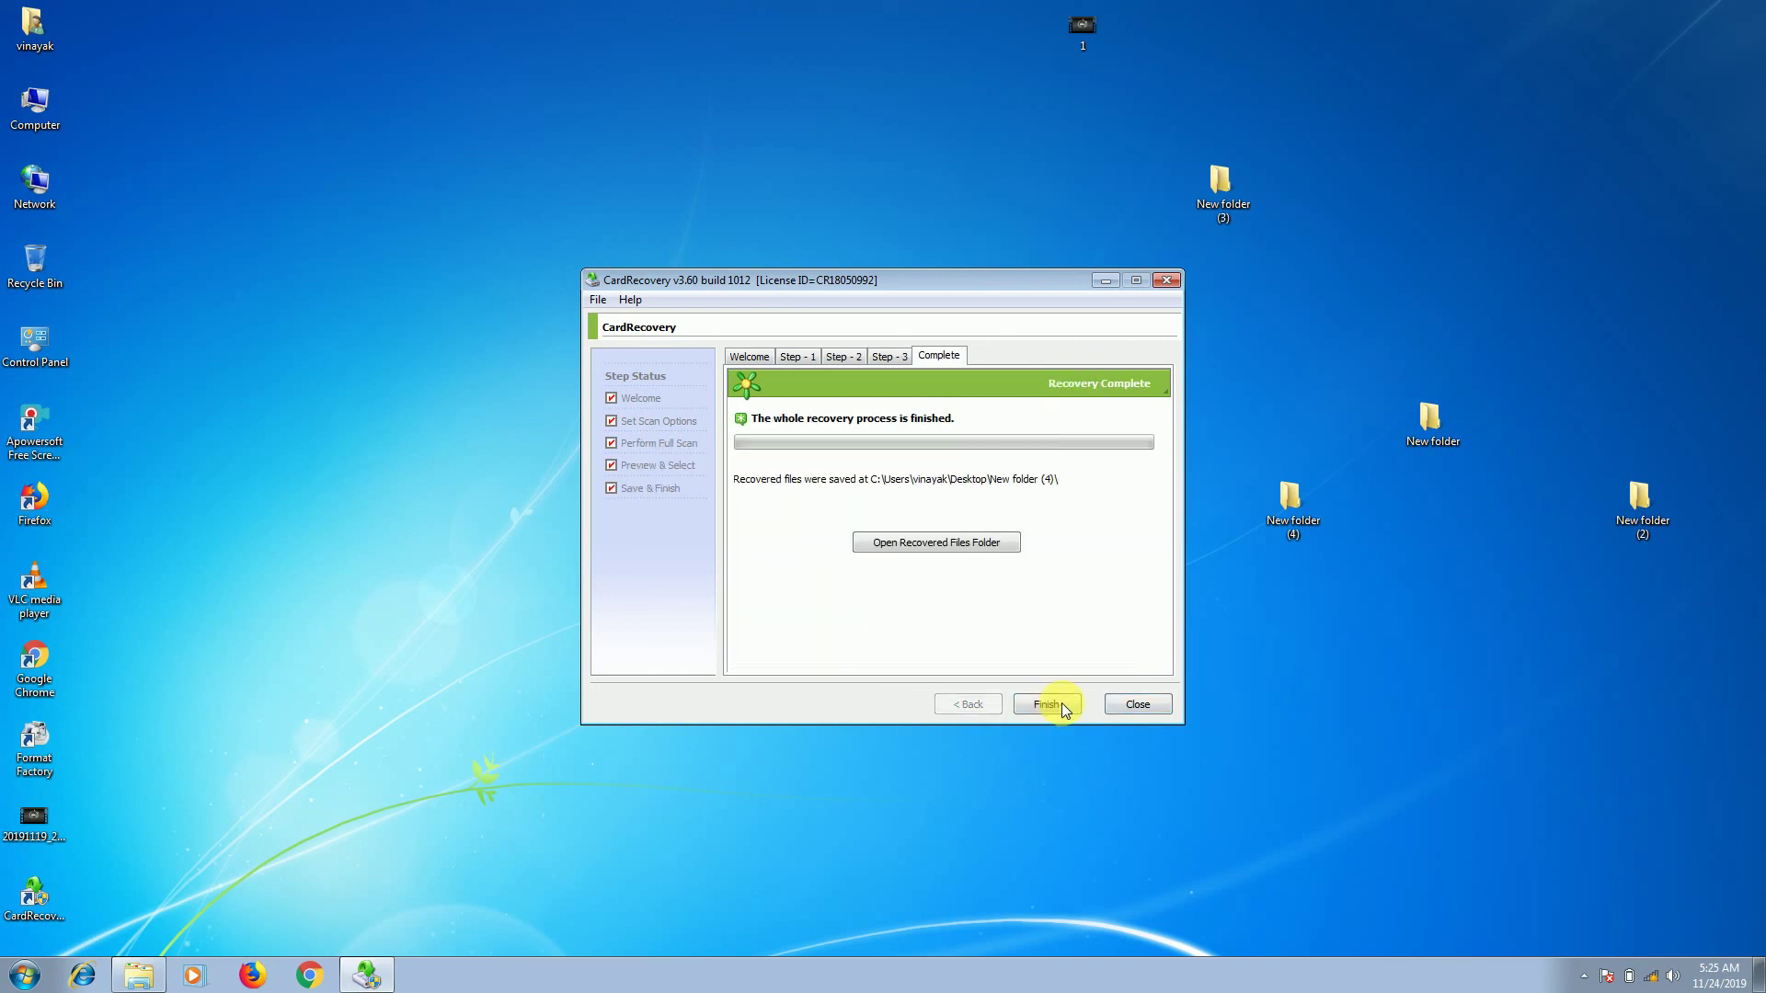
pyautogui.click(961, 548)
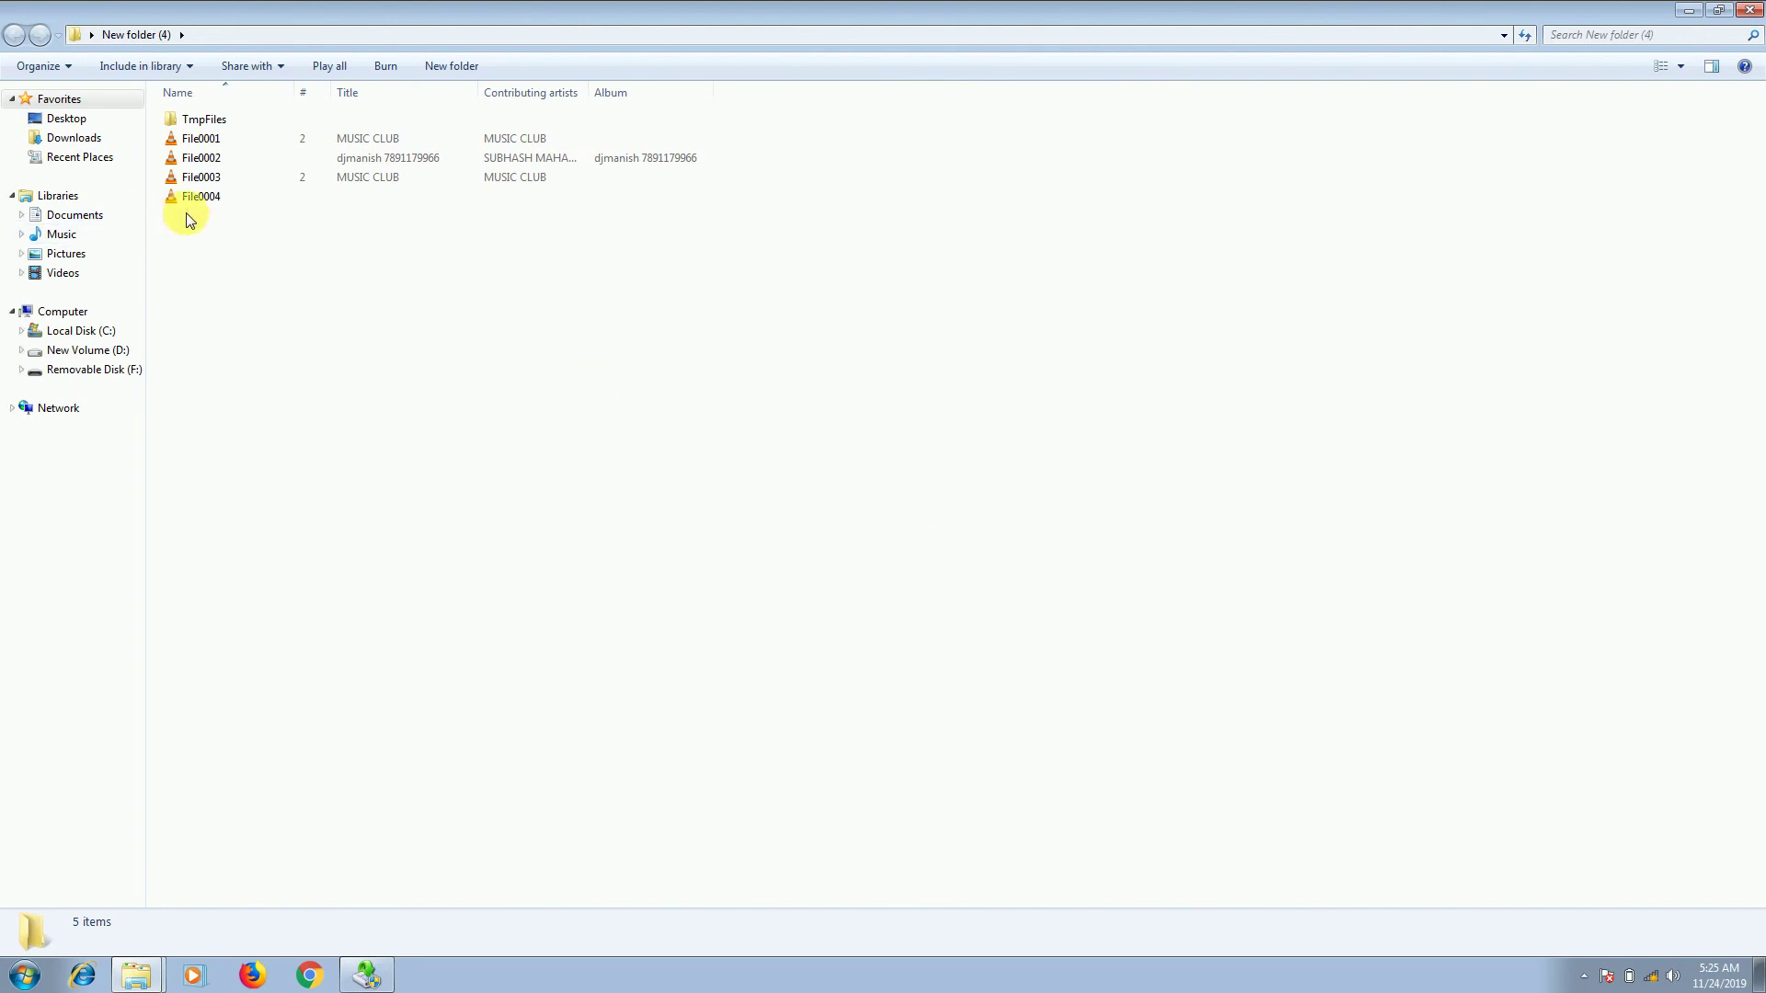
pyautogui.click(219, 197)
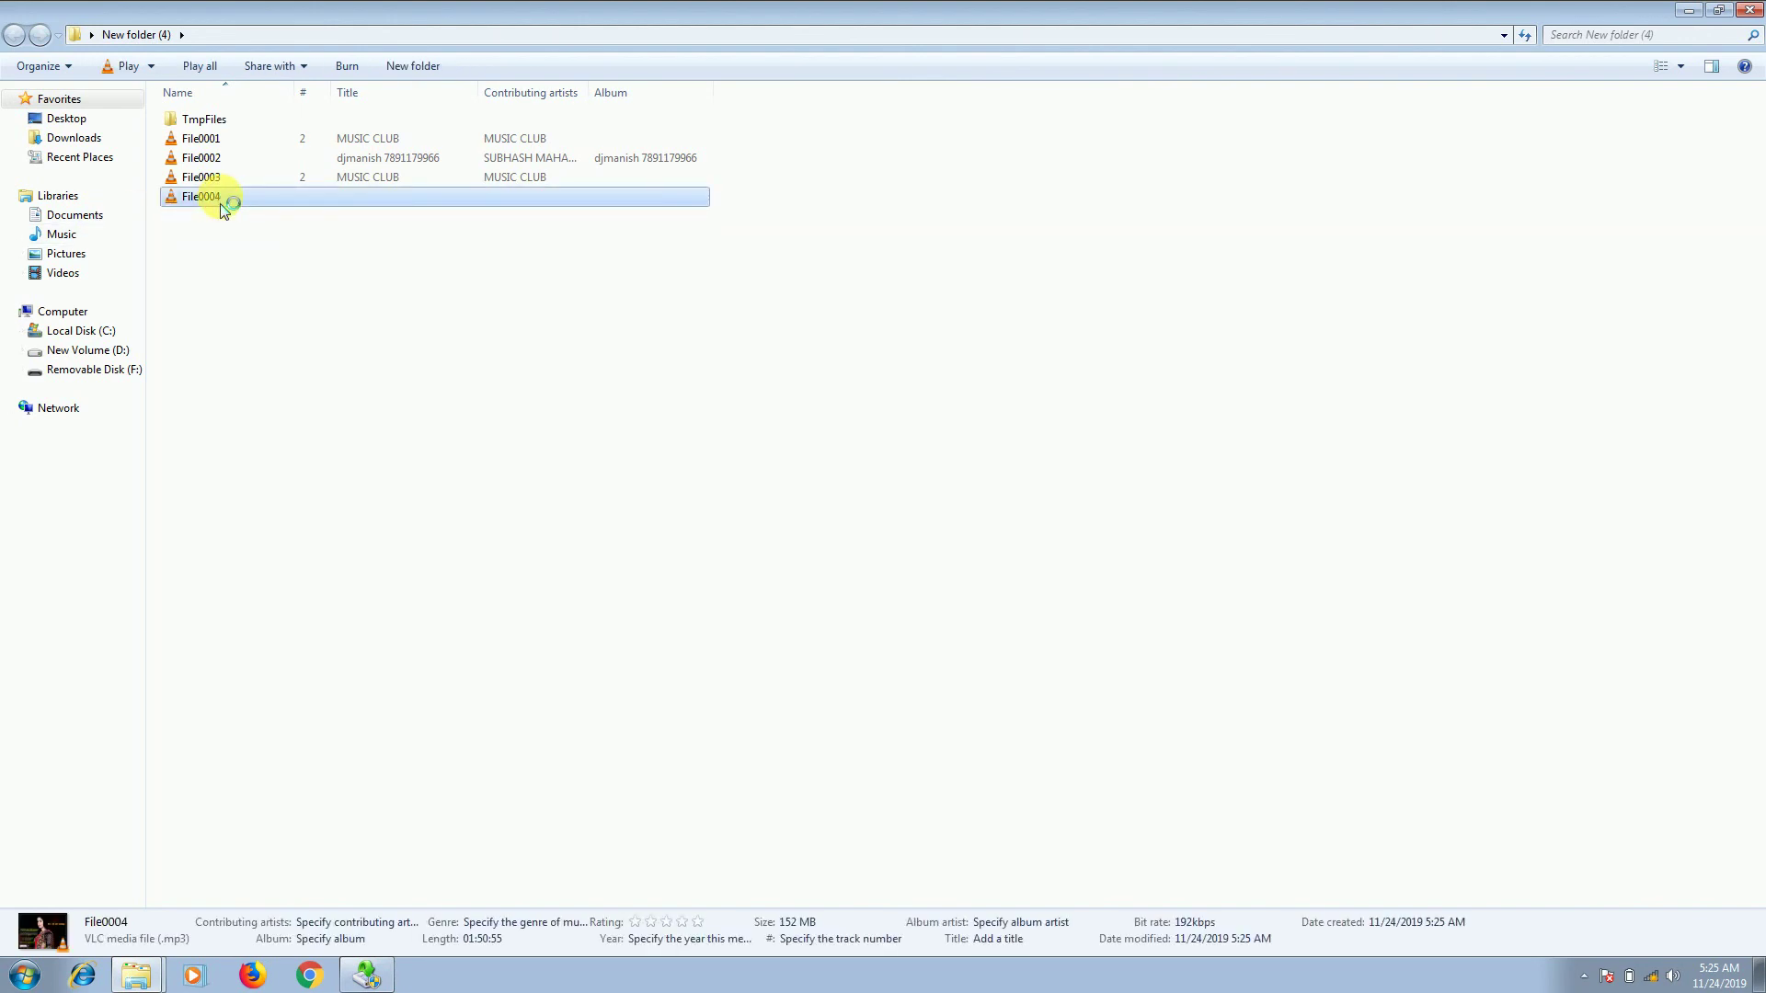